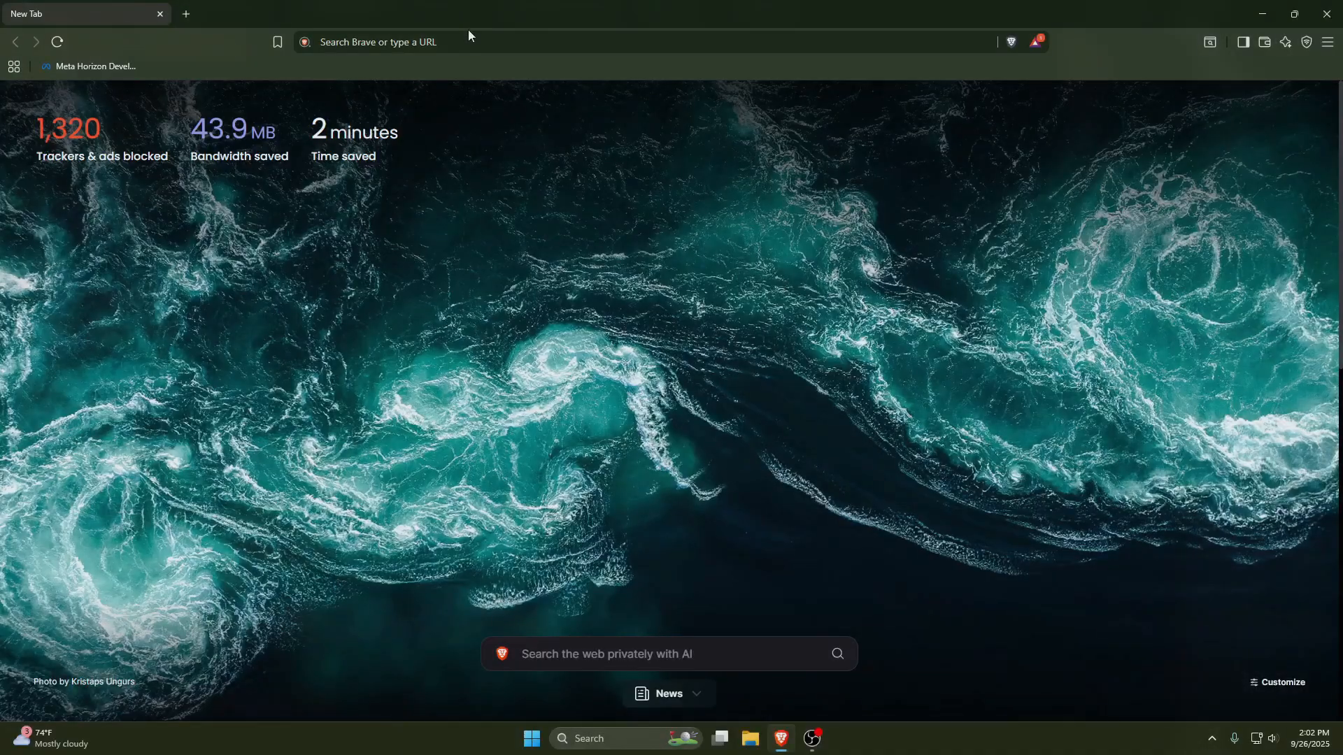
# Search the web for "unity" and open the download page of the official Unity website.
pyautogui.click(470, 37)
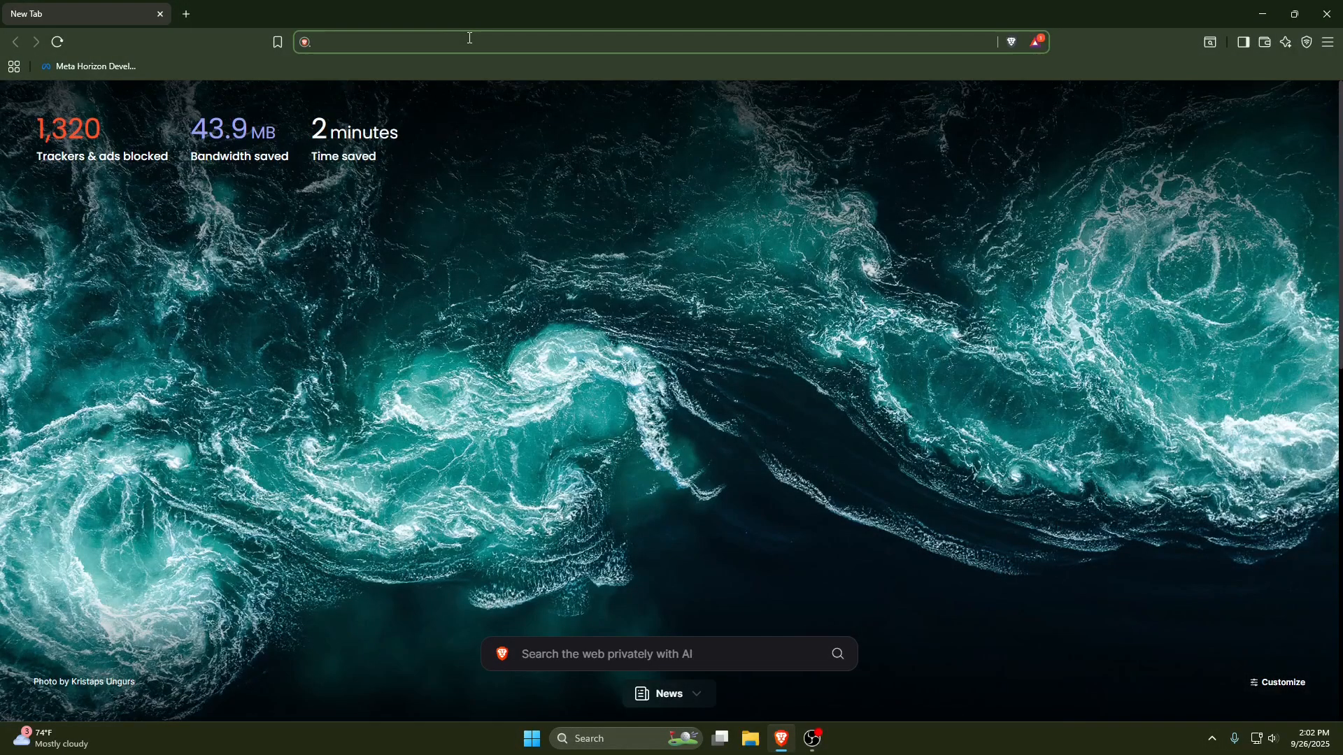
pyautogui.write('unity')
pyautogui.press('Return')
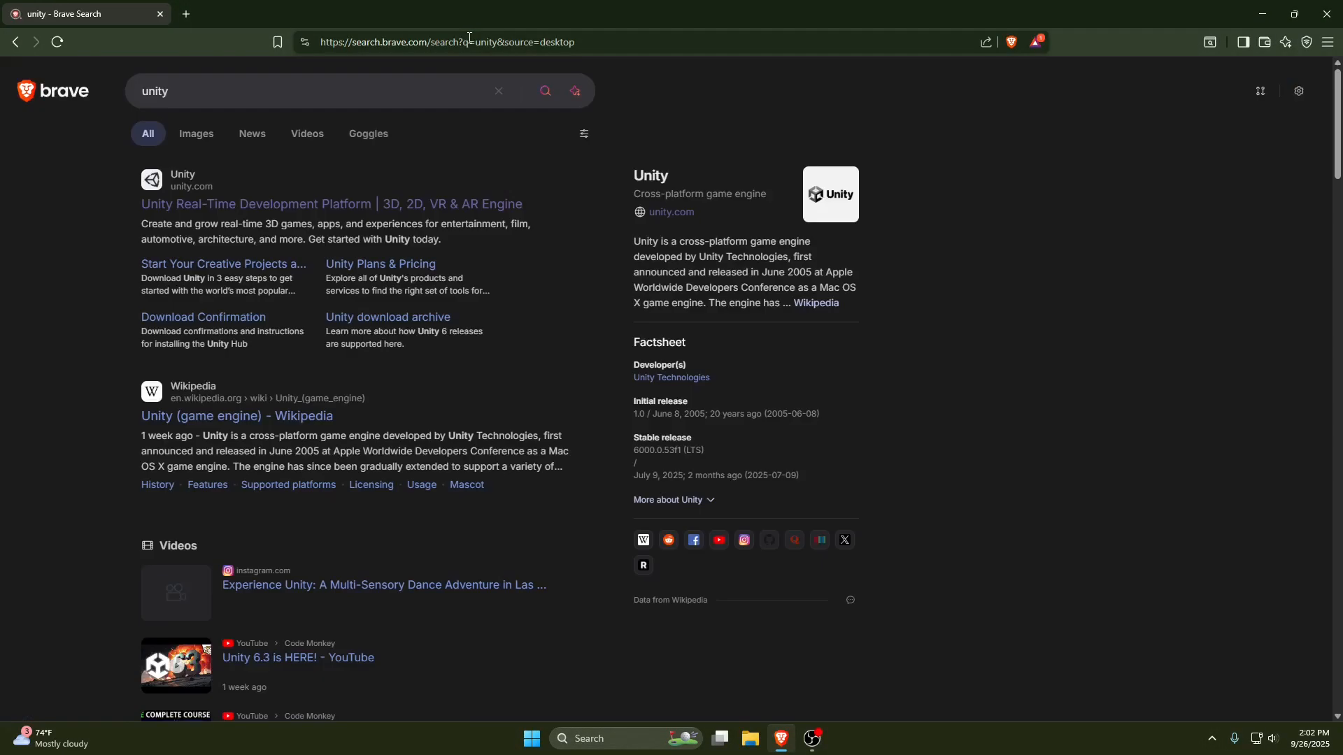
pyautogui.click(175, 203)
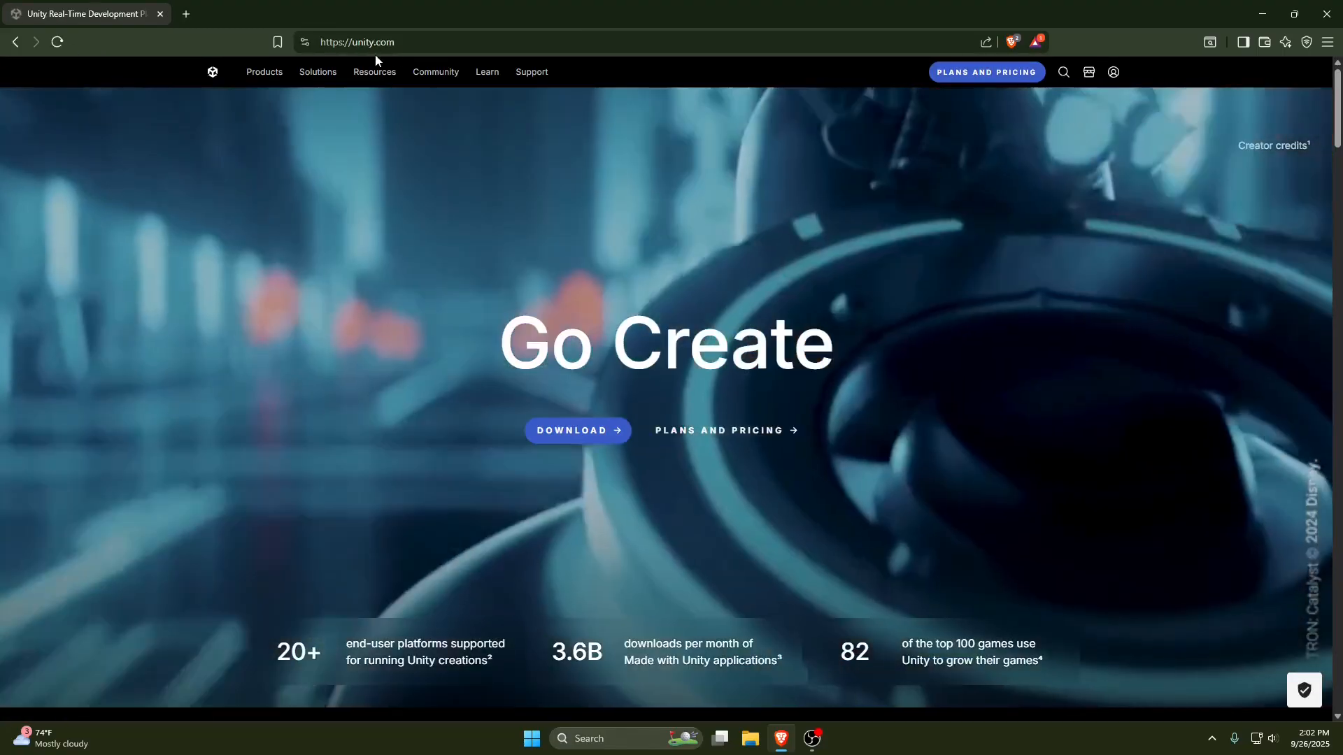
pyautogui.moveTo(374, 72)
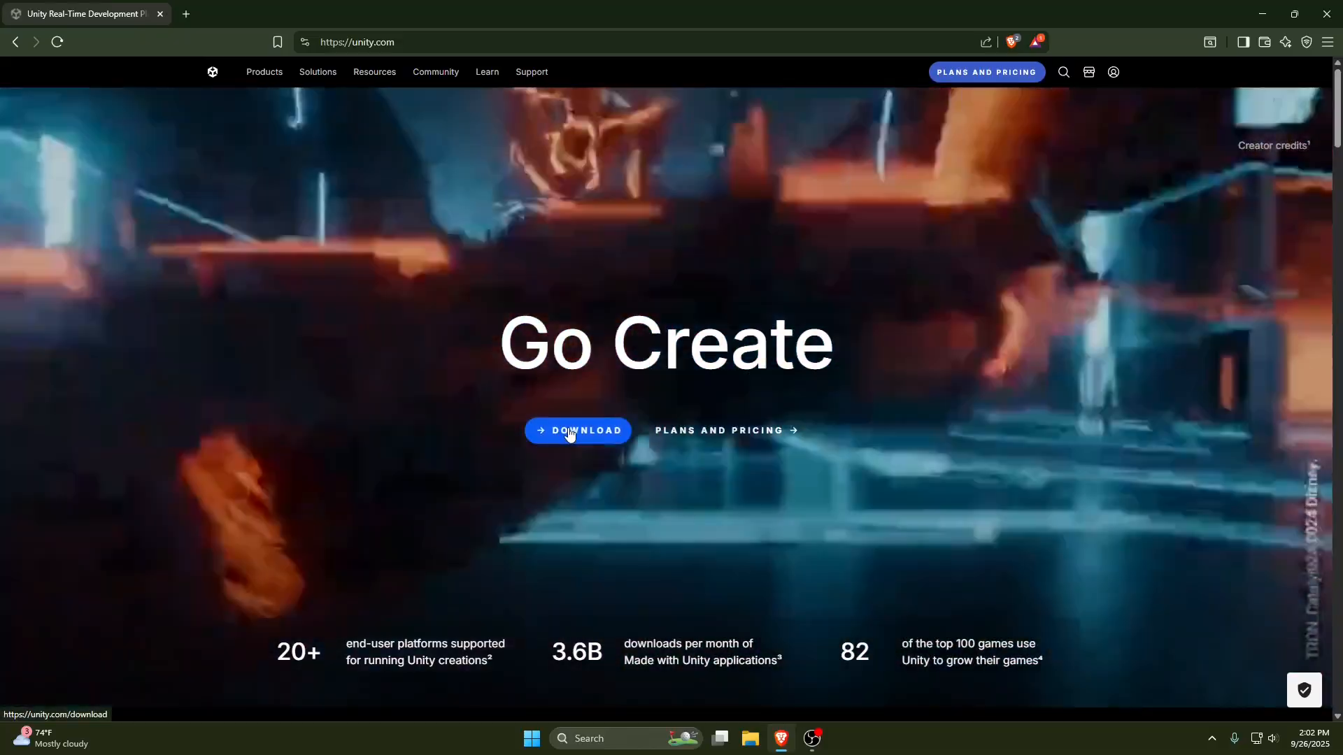
pyautogui.click(570, 432)
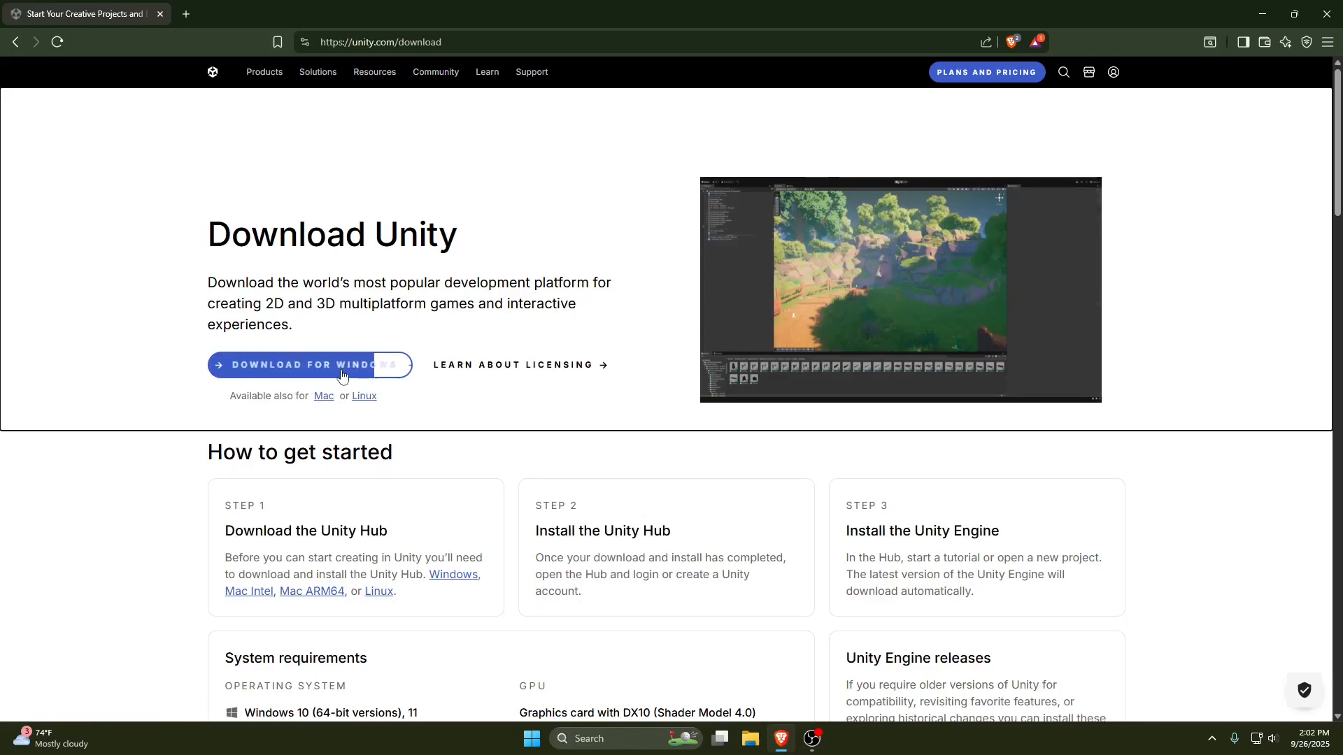
# Start downloading UnityHubSetup.exe for Windows into the Downloads folder and cancel the running download.
pyautogui.click(293, 370)
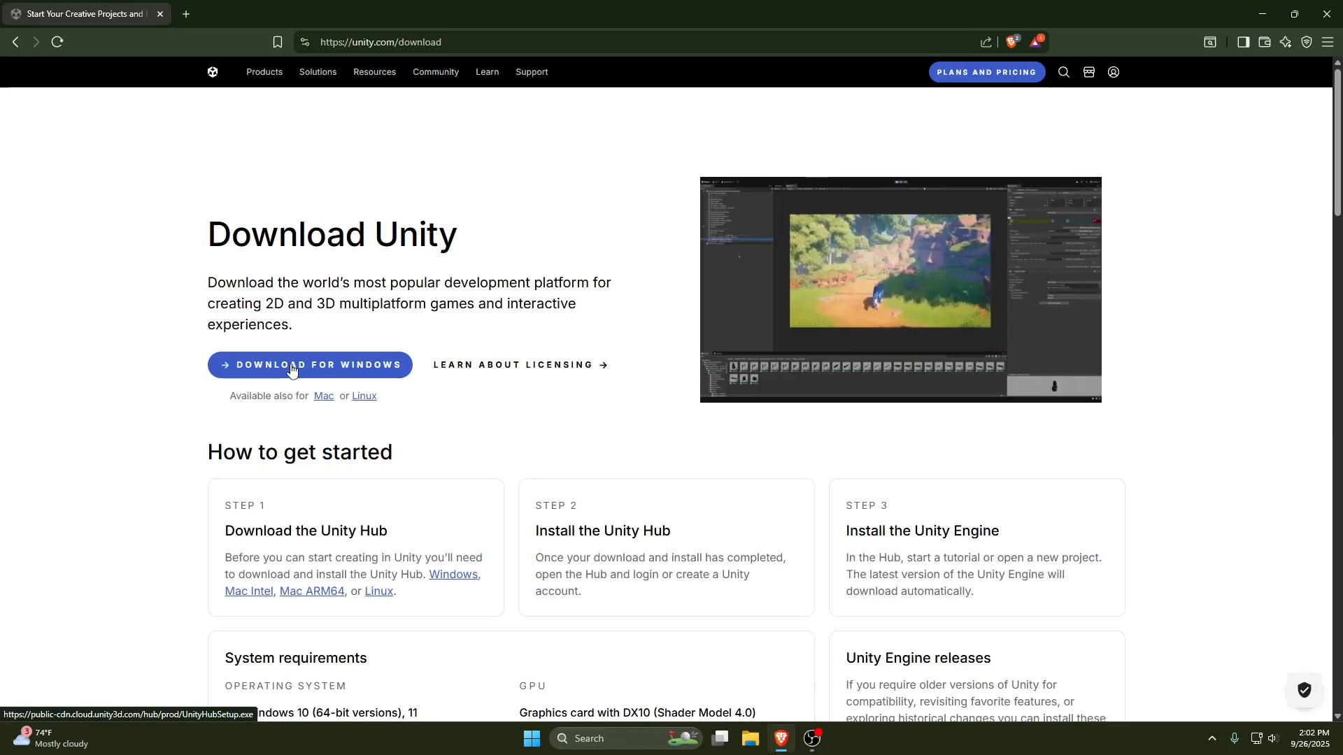
pyautogui.click(544, 355)
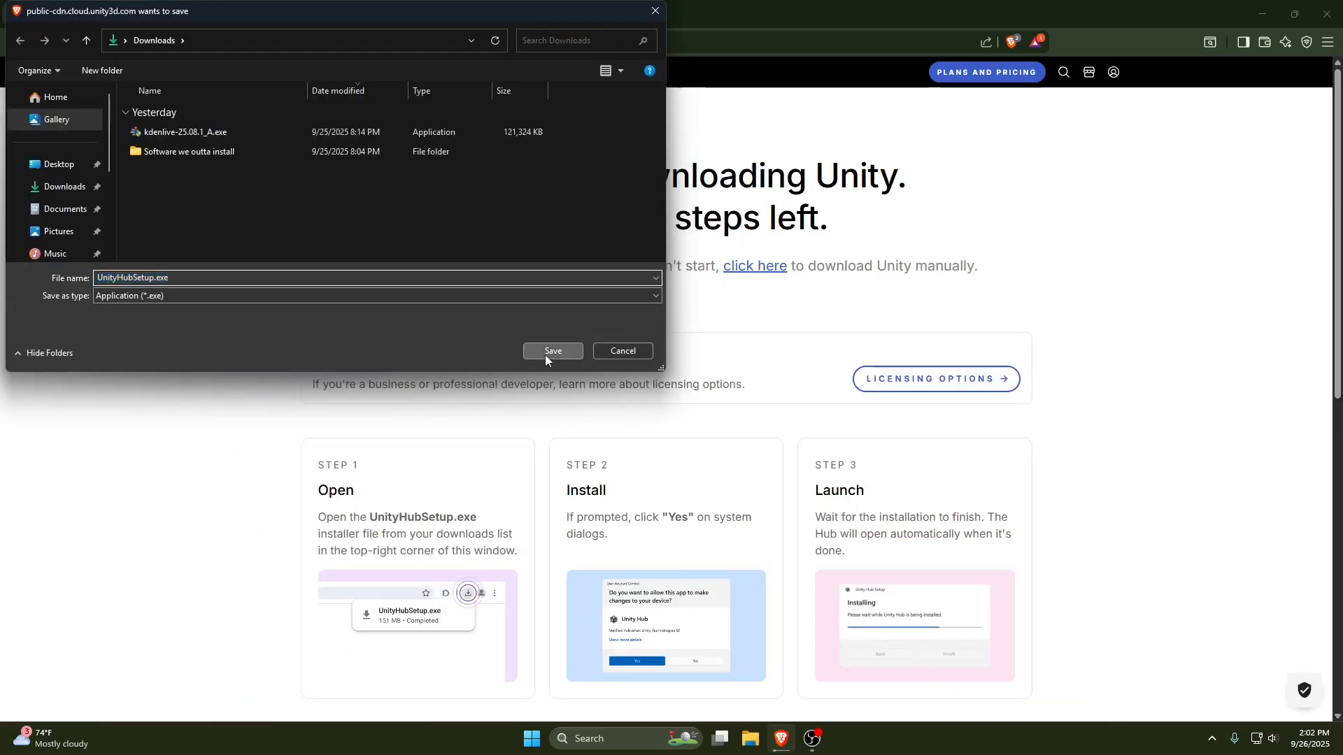
pyautogui.click(1224, 47)
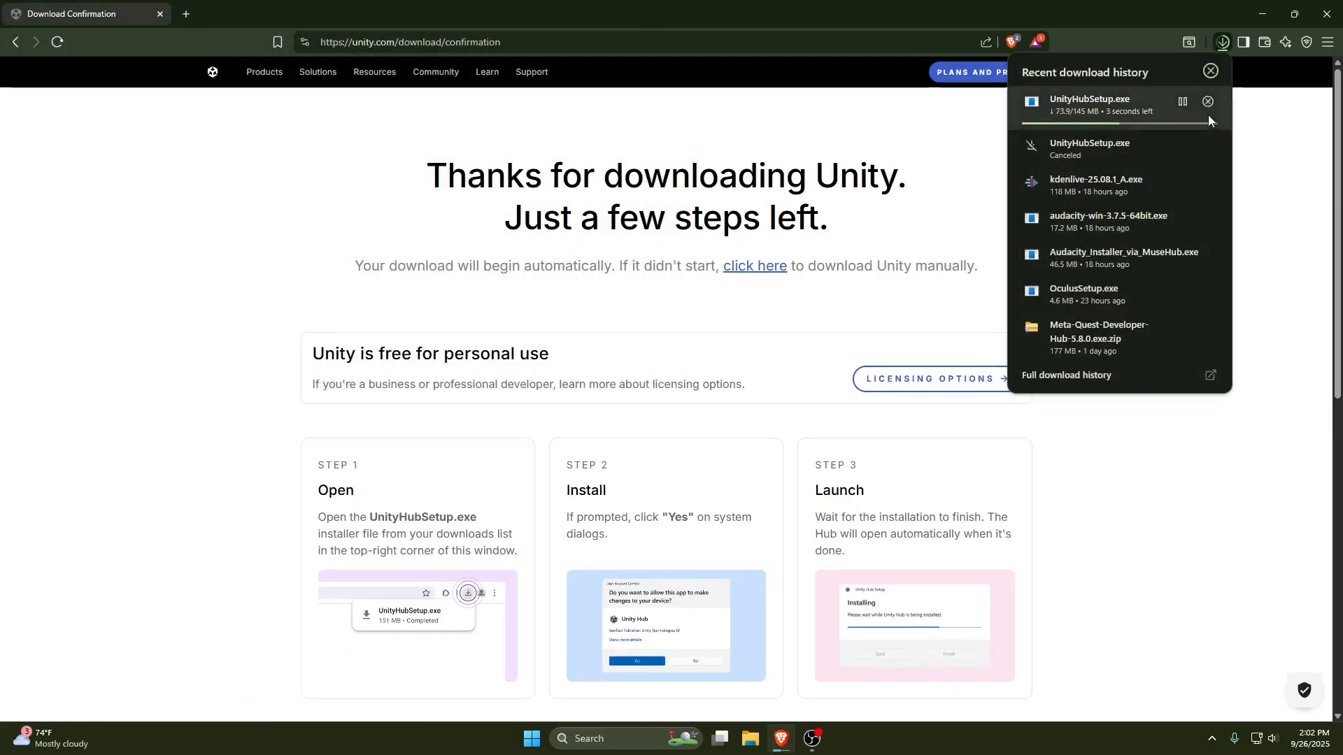
pyautogui.click(1208, 103)
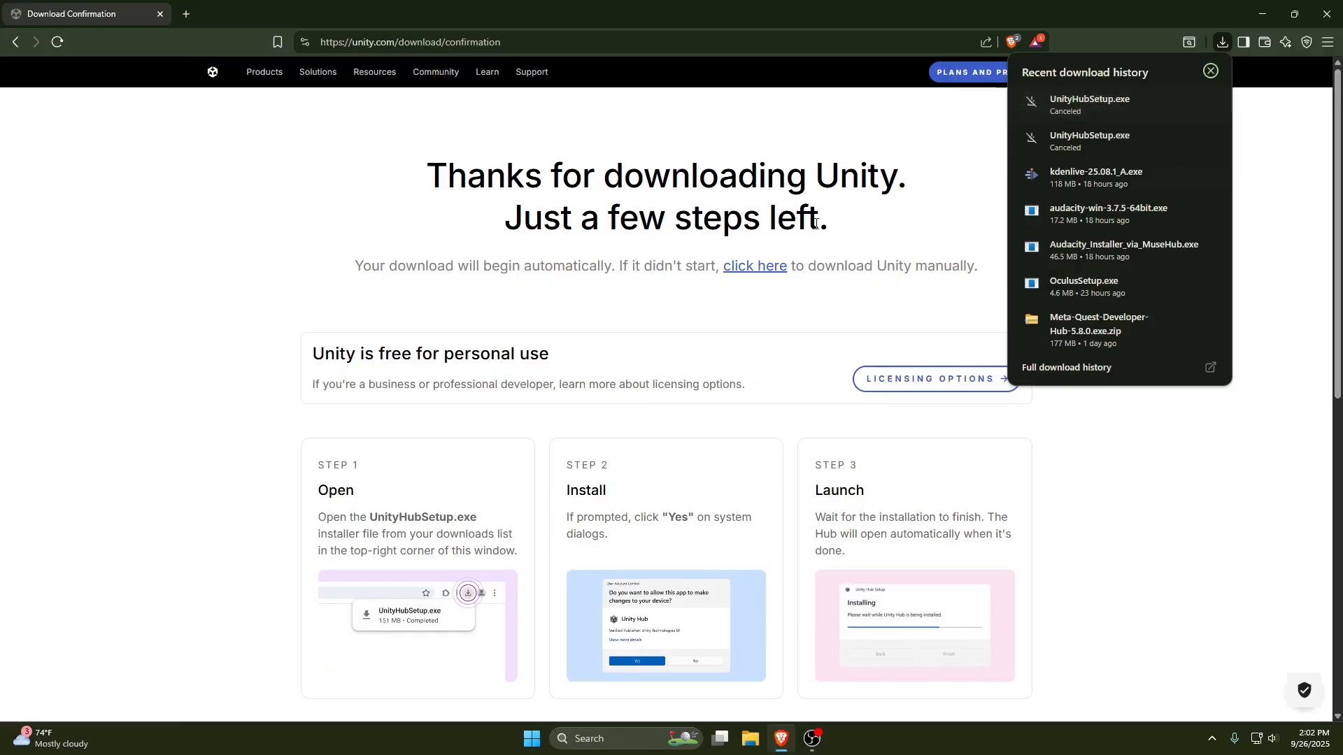
pyautogui.click(595, 263)
# Run UnityHubSetup.exe from the "Software we outta install" folder in Downloads using File Explorer, and cancel the setup at the license agreement.
pyautogui.click(751, 739)
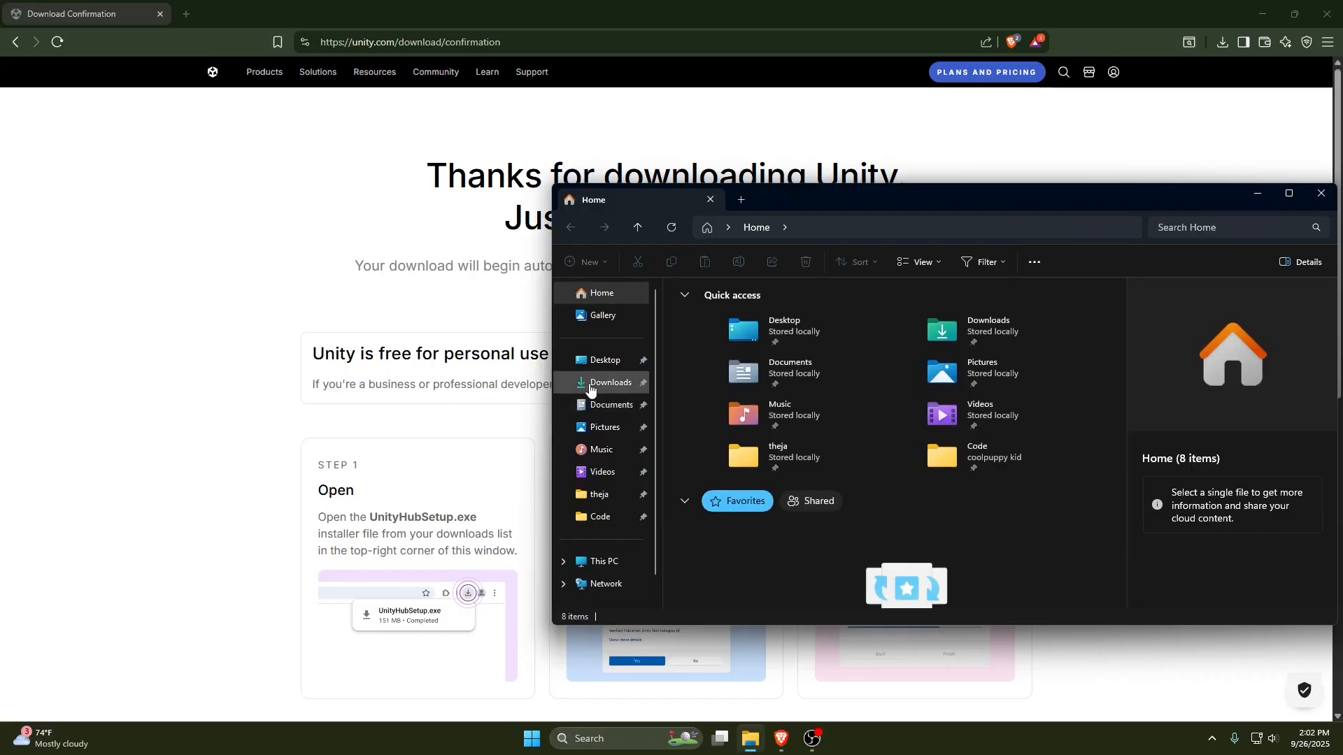
pyautogui.click(600, 383)
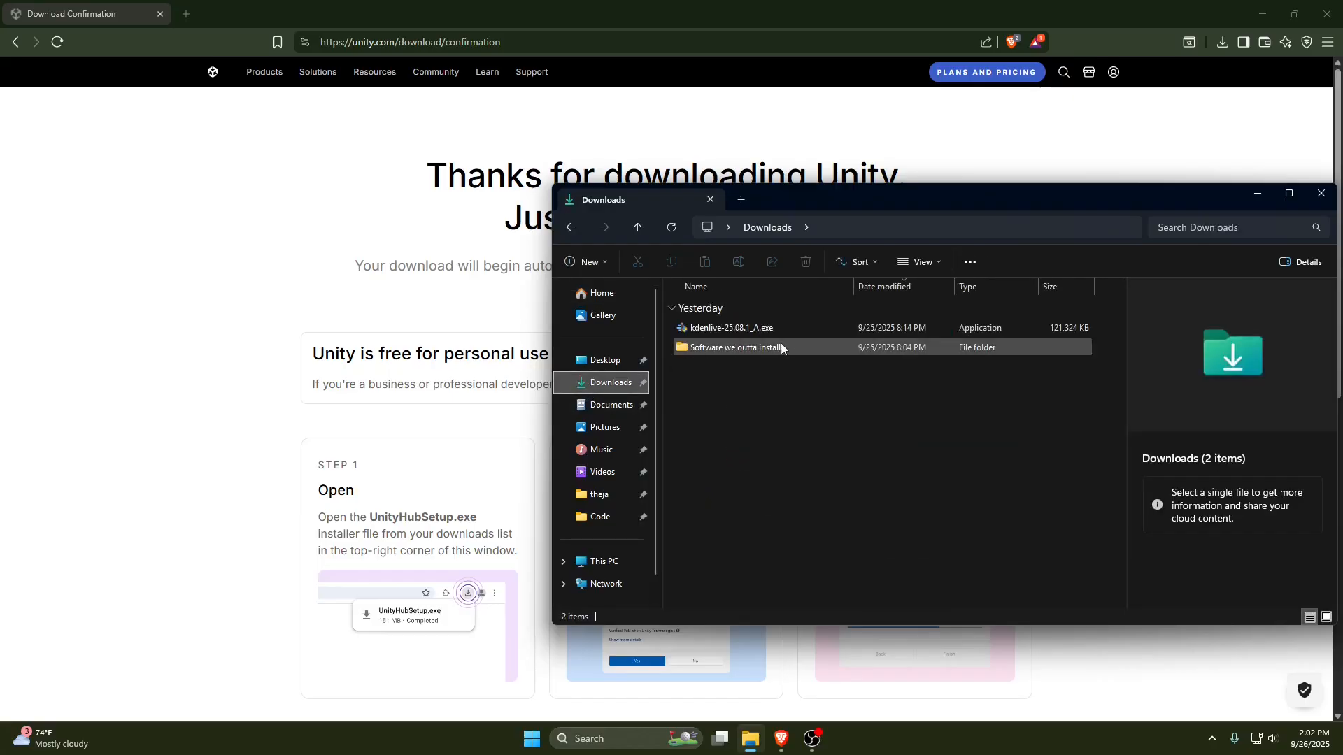
pyautogui.doubleClick(740, 351)
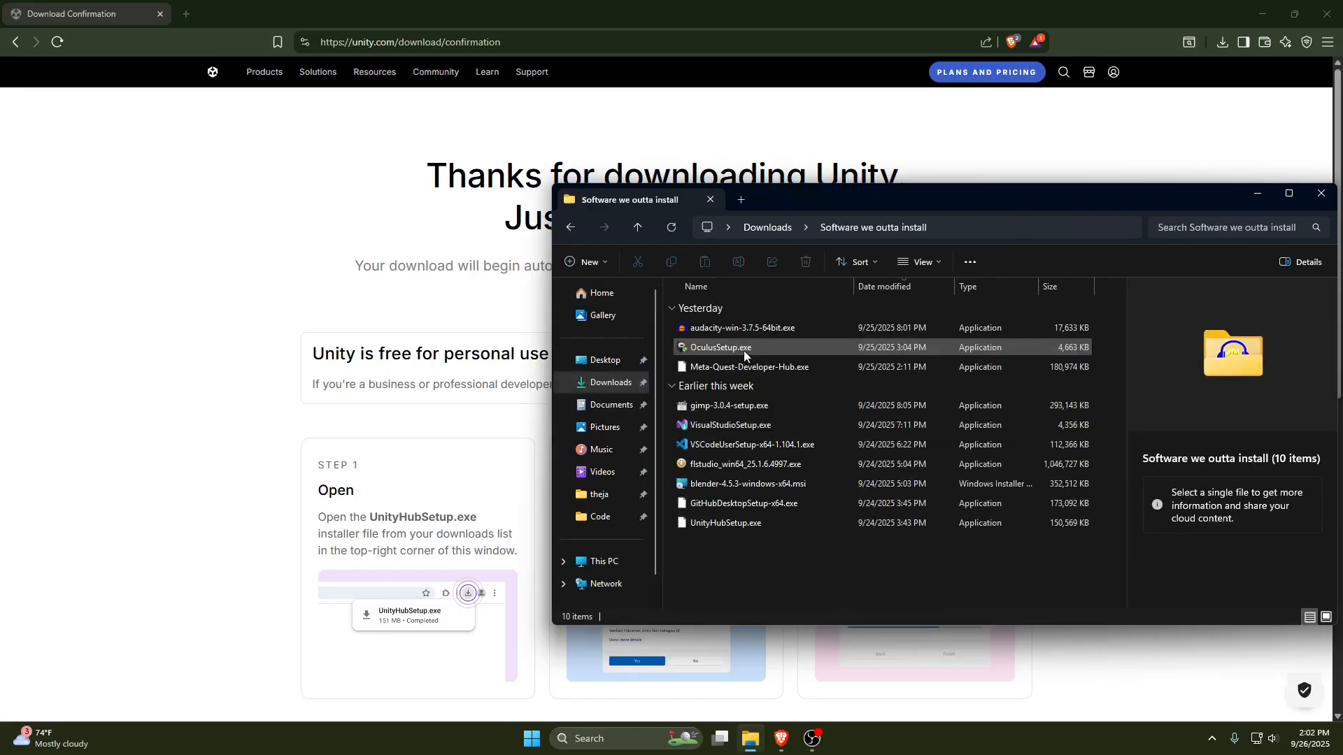
pyautogui.doubleClick(744, 525)
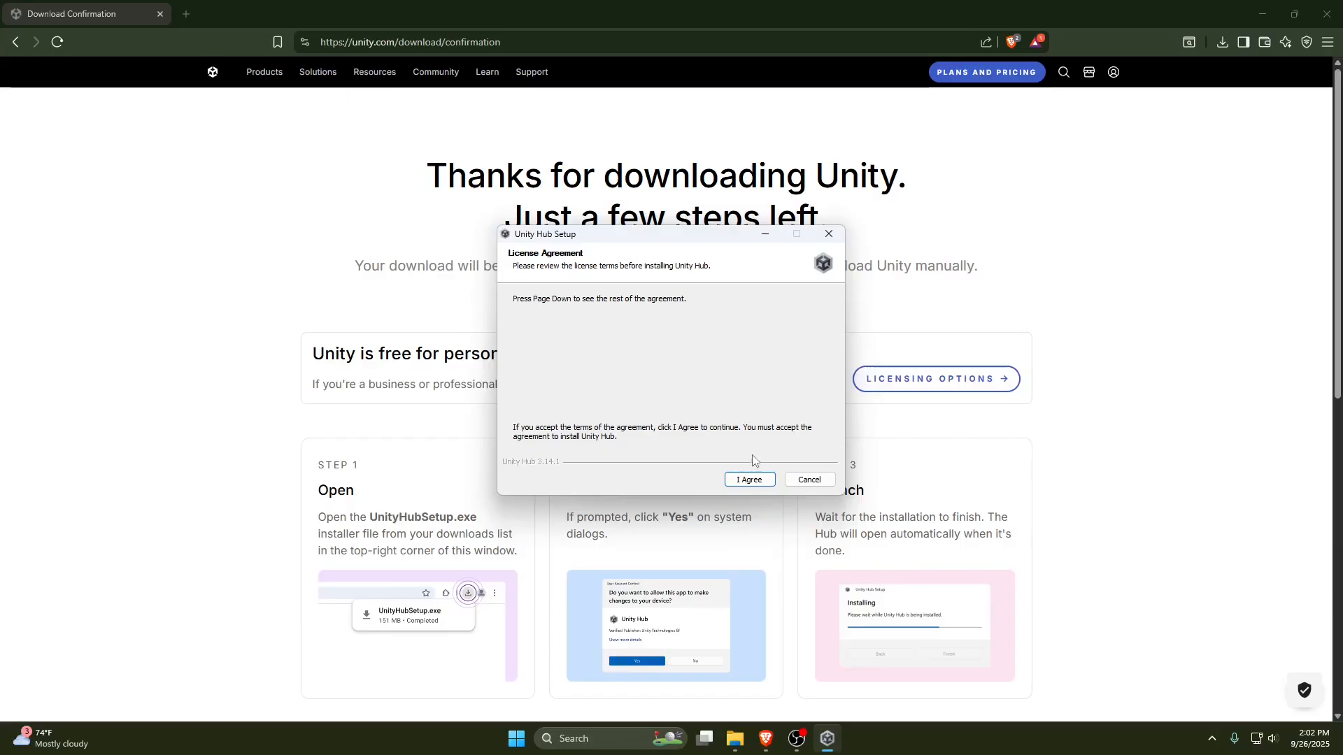
pyautogui.click(746, 477)
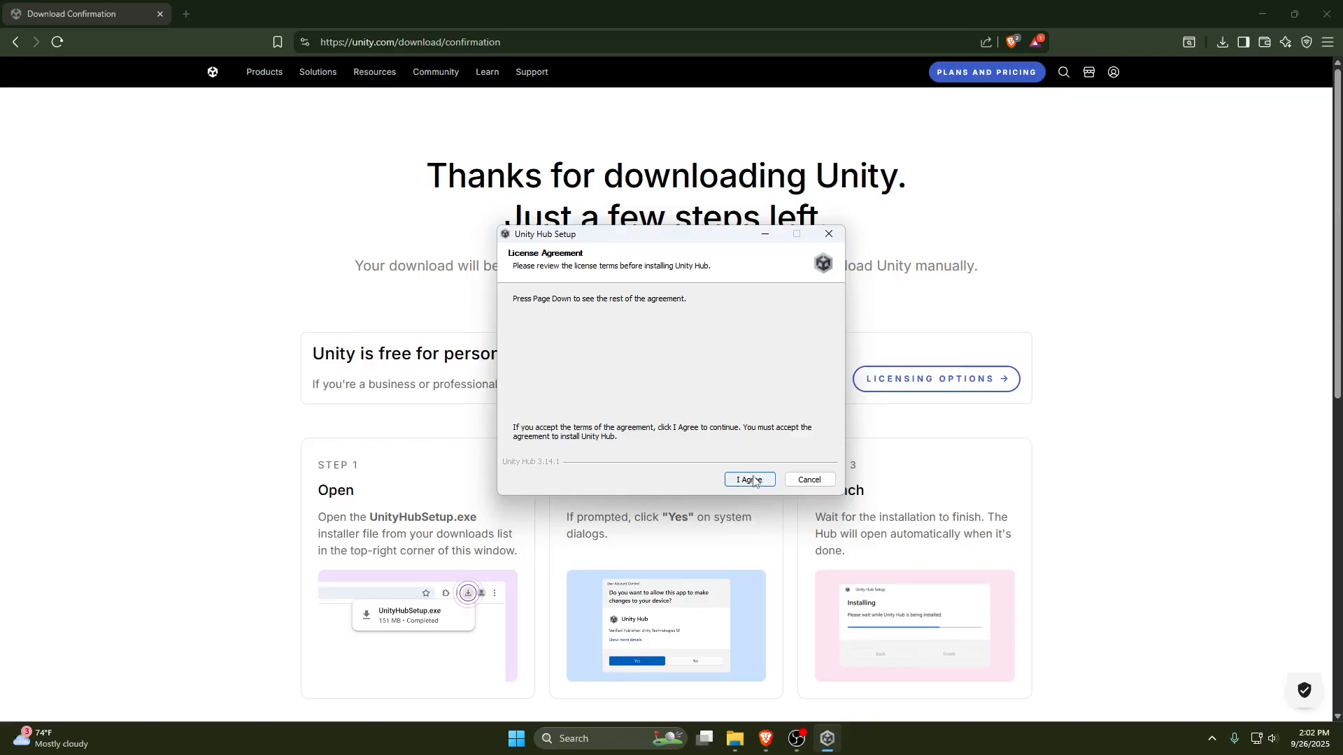
pyautogui.click(809, 480)
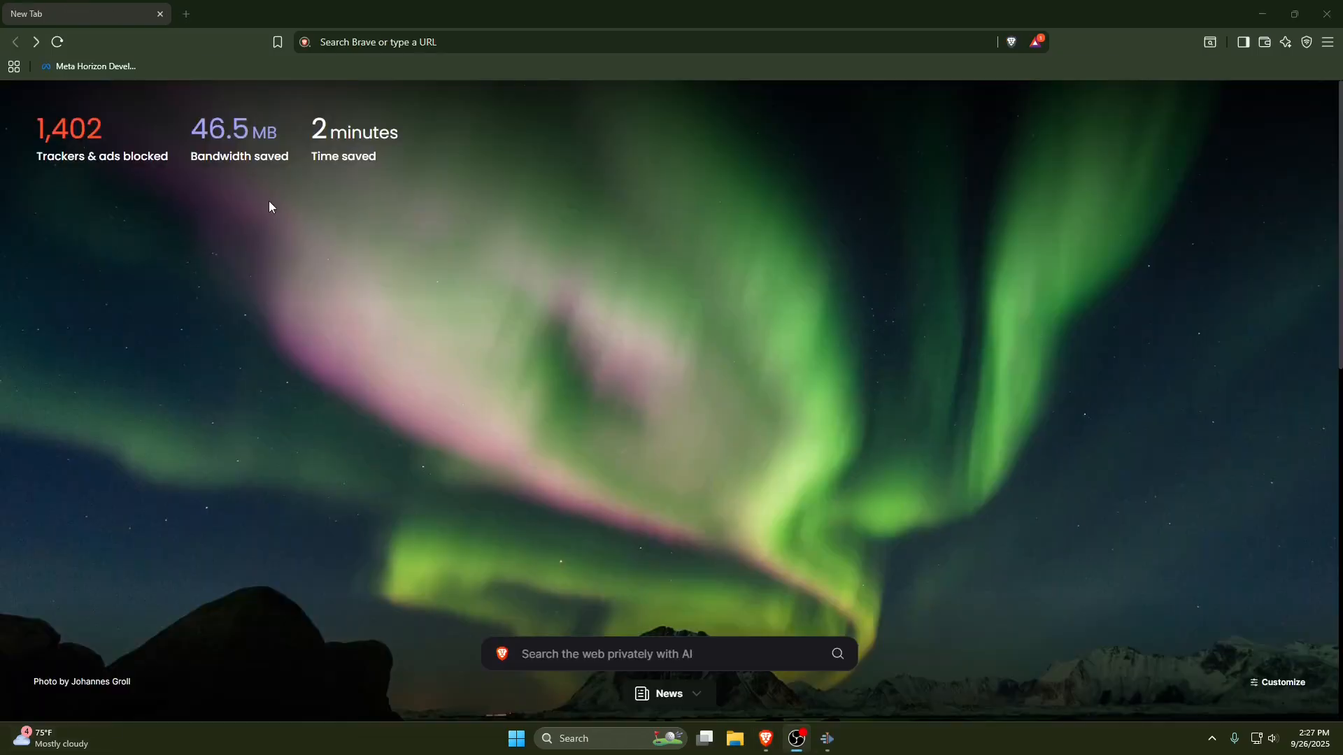
# Search the web for "github desktop" in Brave and open the Download GitHub Desktop page.
pyautogui.click(412, 45)
pyautogui.write('github desktop')
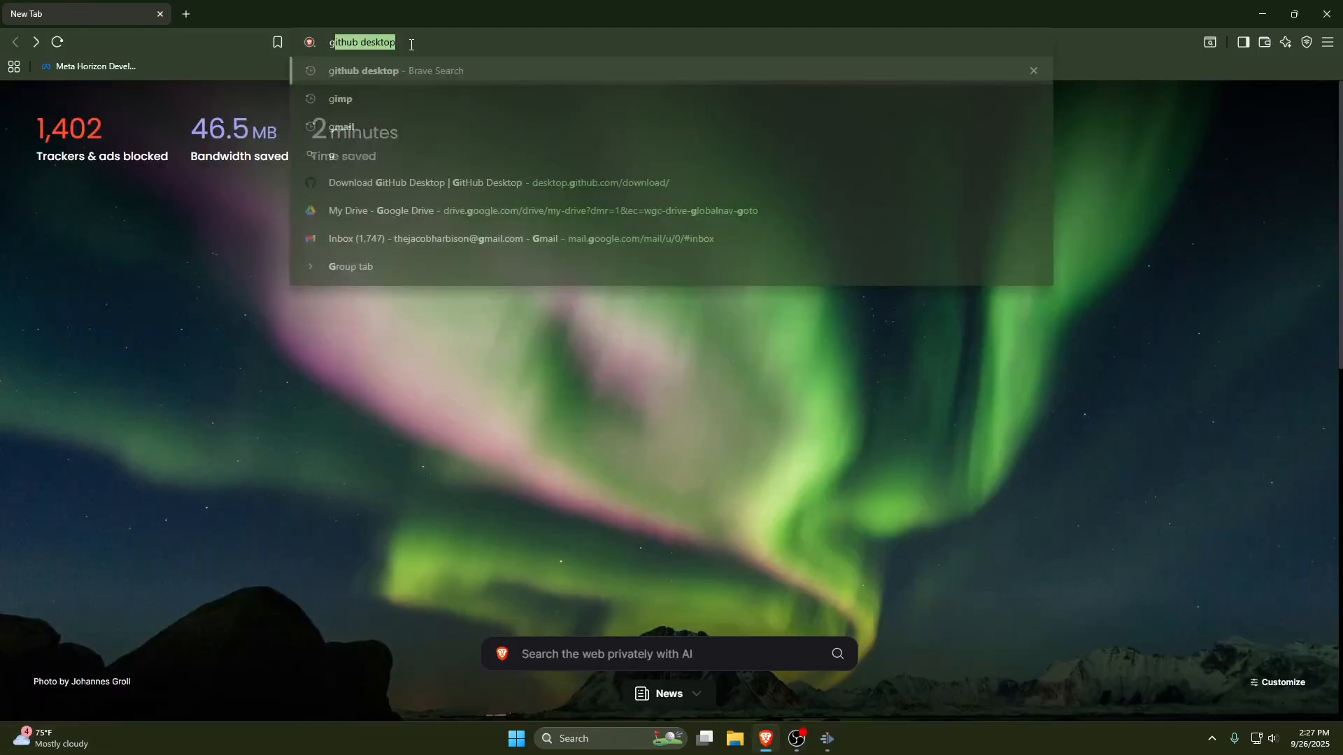
pyautogui.press('Return')
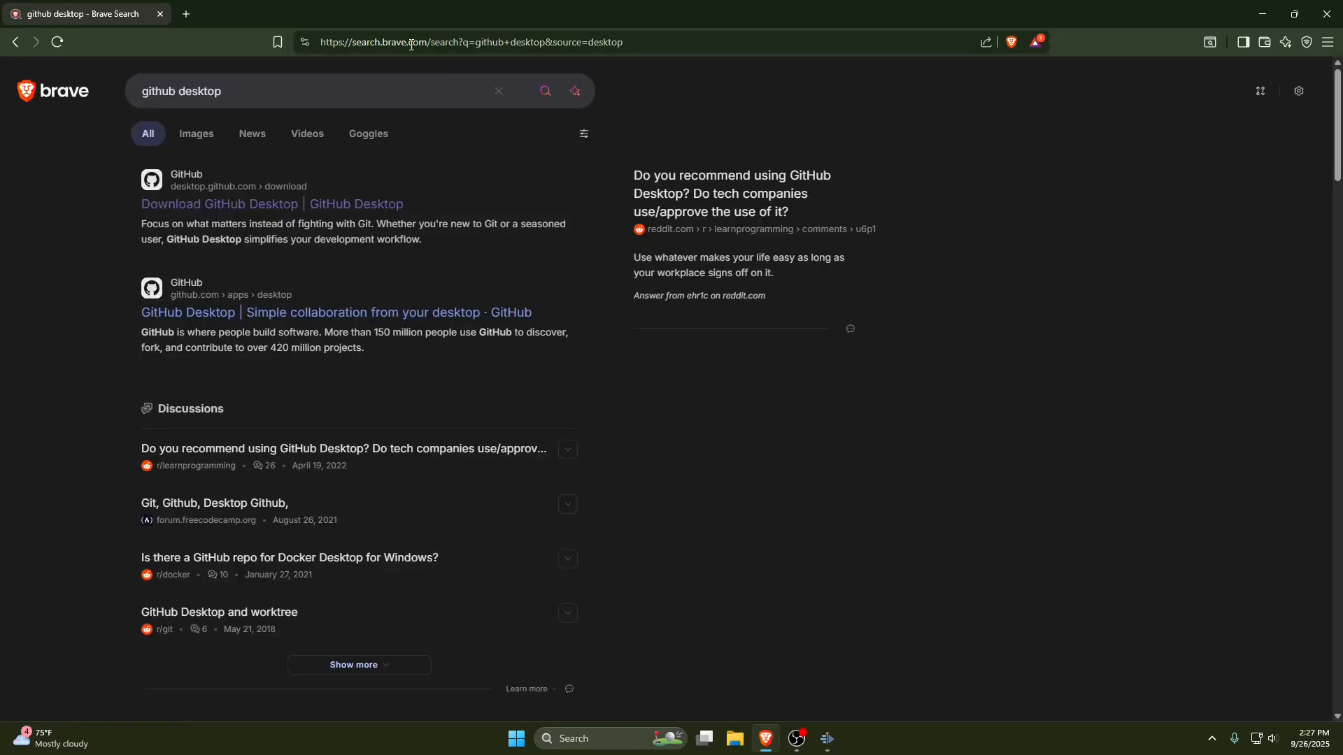
pyautogui.click(292, 203)
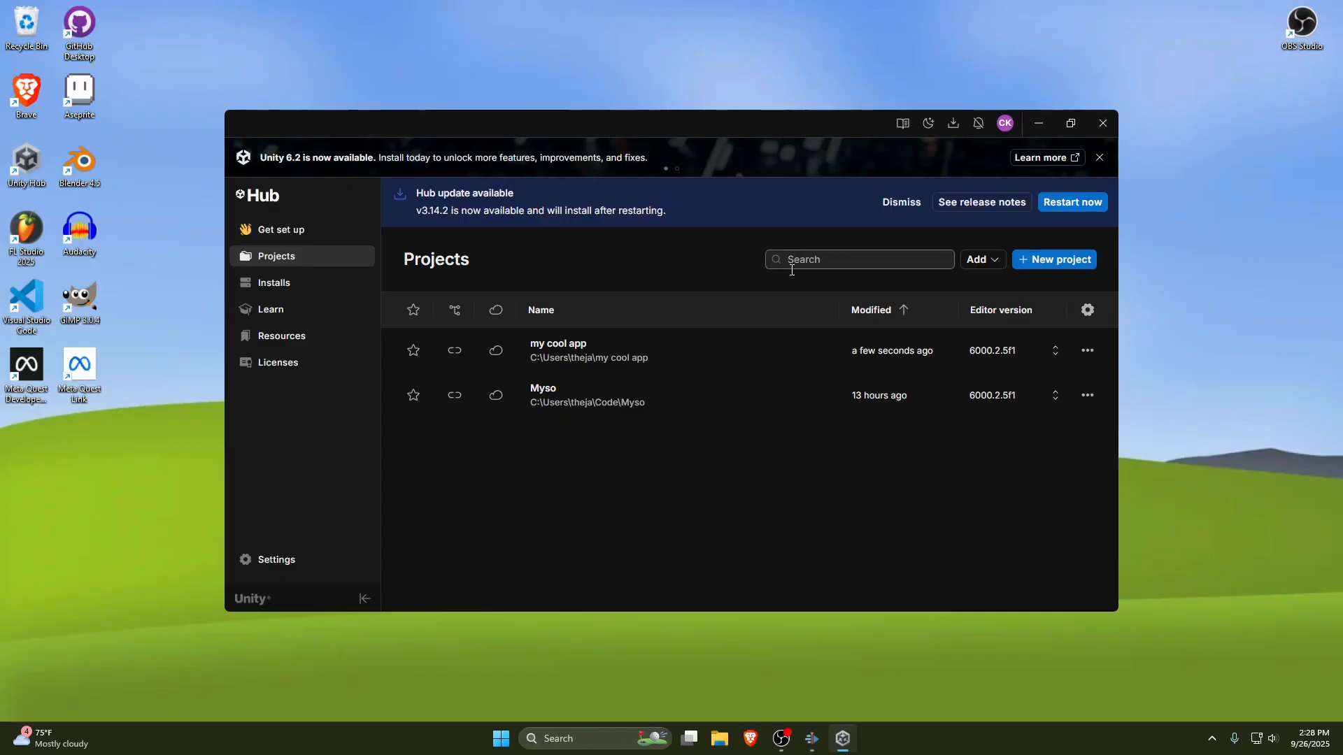
# Start installing the Unity 6.2 (6000.2.6f1) editor from Unity Hub and review the dev tool and platform modules offered.
pyautogui.click(280, 282)
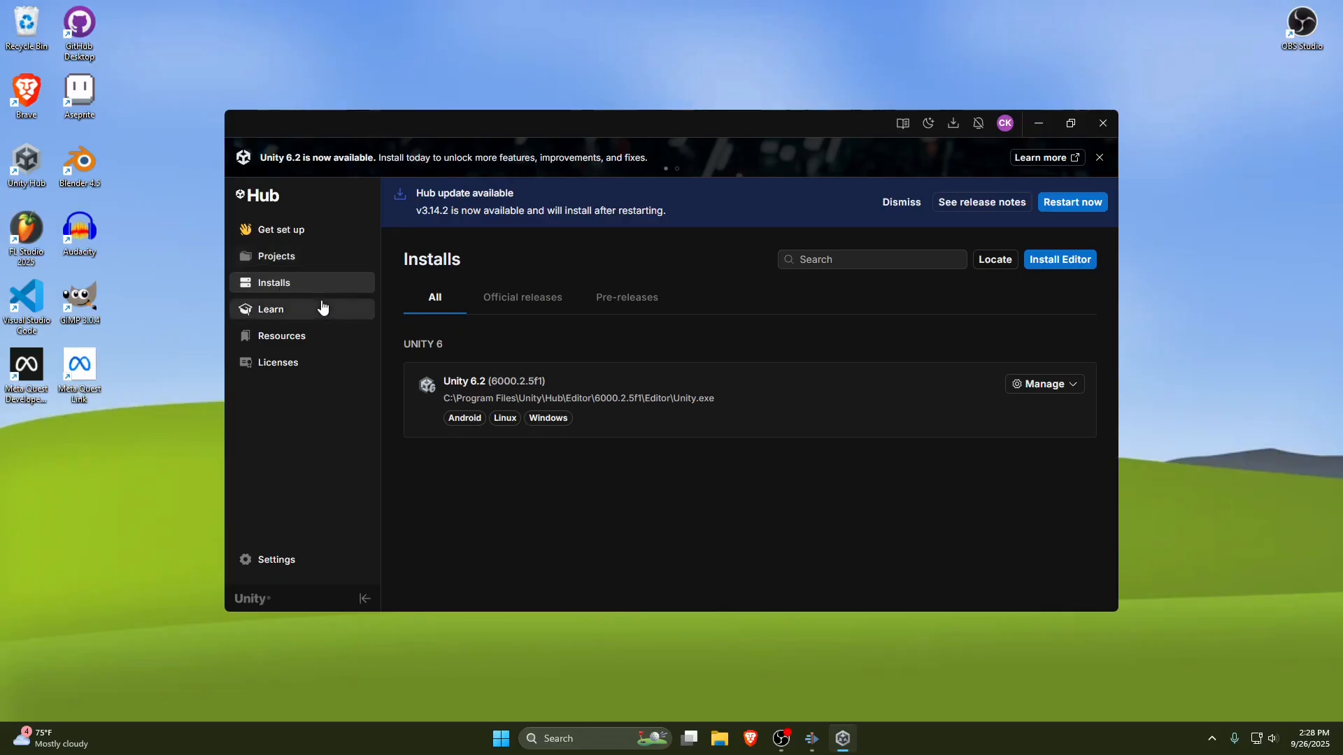
pyautogui.click(1068, 258)
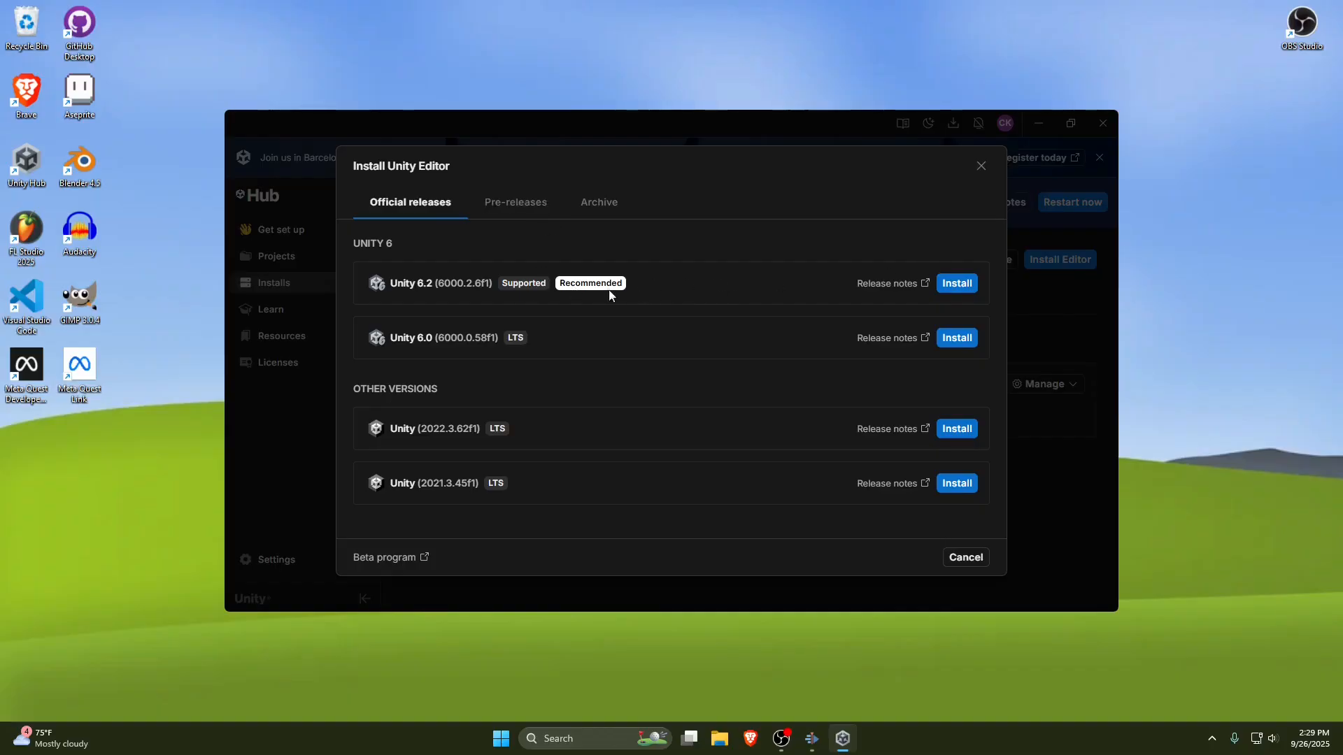
pyautogui.click(965, 284)
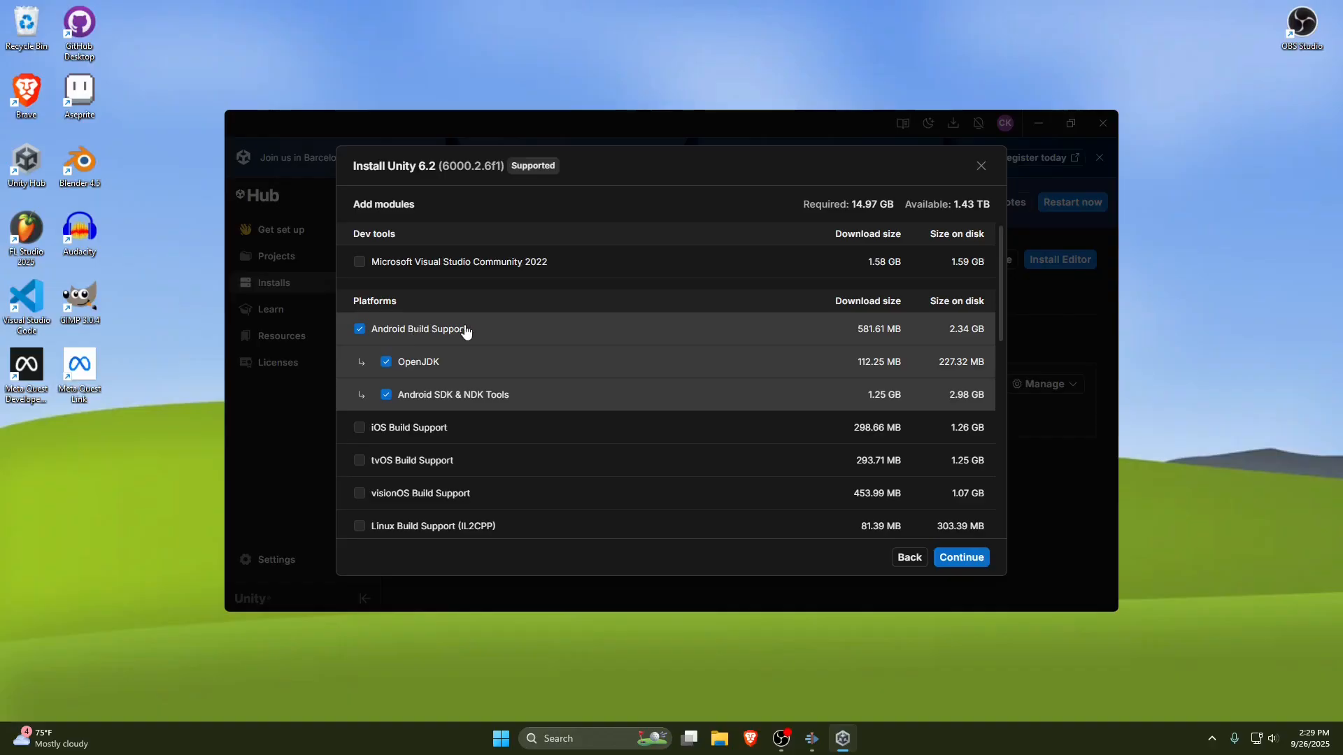
pyautogui.scroll(-1, 632, 338)
pyautogui.scroll(-3, 632, 337)
pyautogui.scroll(4, 630, 336)
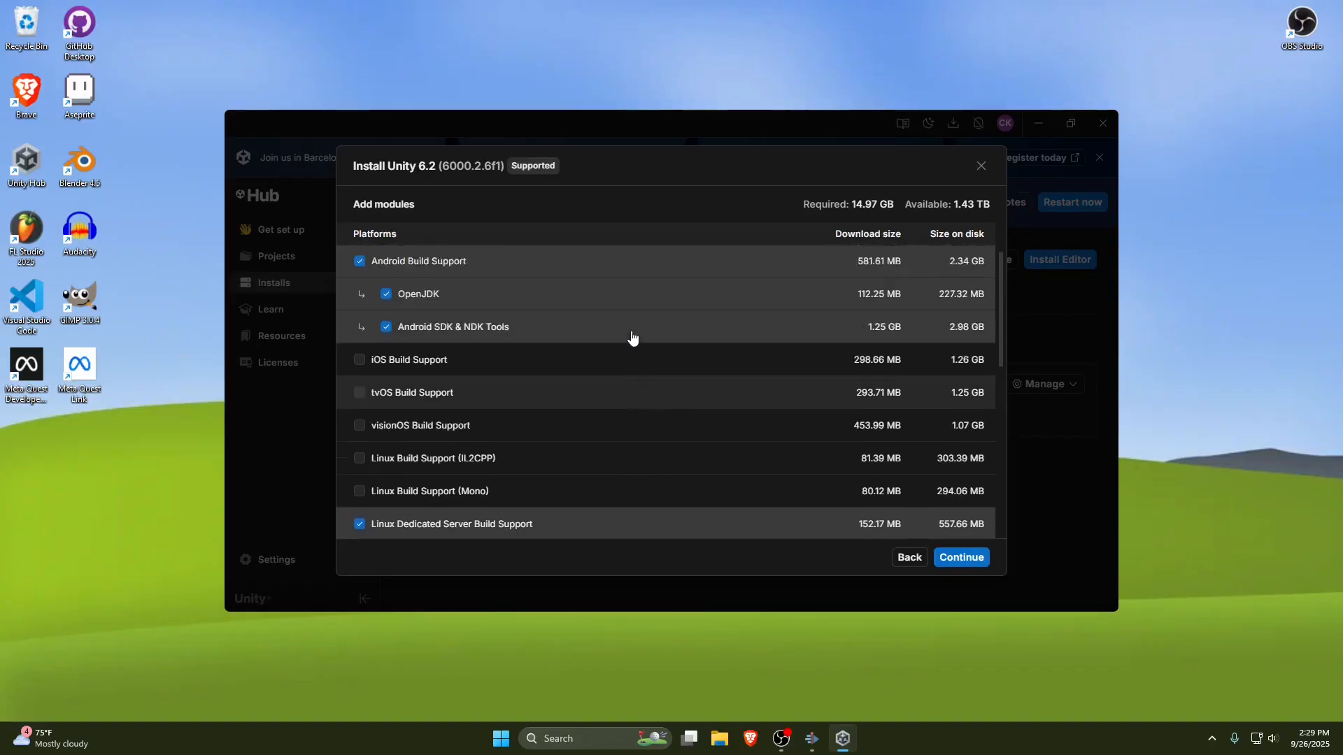
pyautogui.scroll(-5, 630, 416)
pyautogui.scroll(3, 769, 425)
pyautogui.scroll(5, 832, 428)
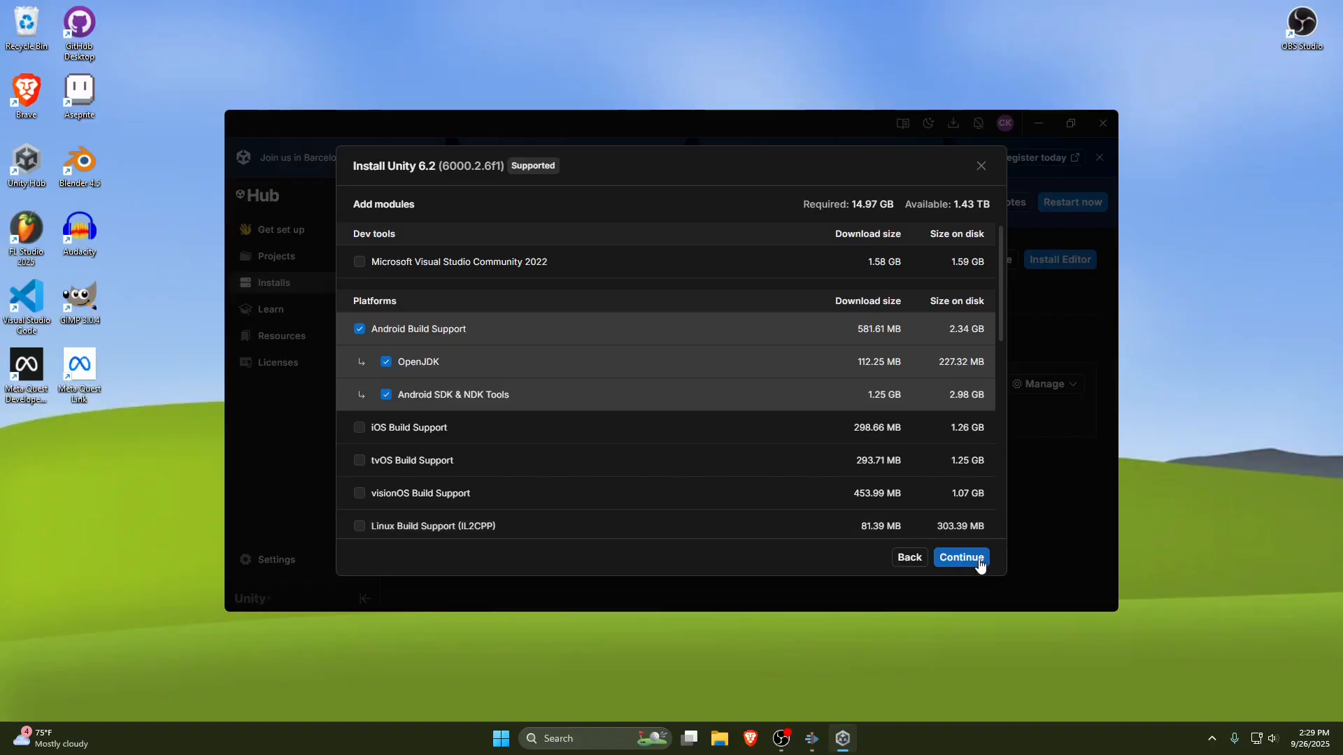
# Agree to the Android SDK and NDK license terms, but go back and close the editor installation without installing.
pyautogui.click(961, 558)
pyautogui.click(359, 522)
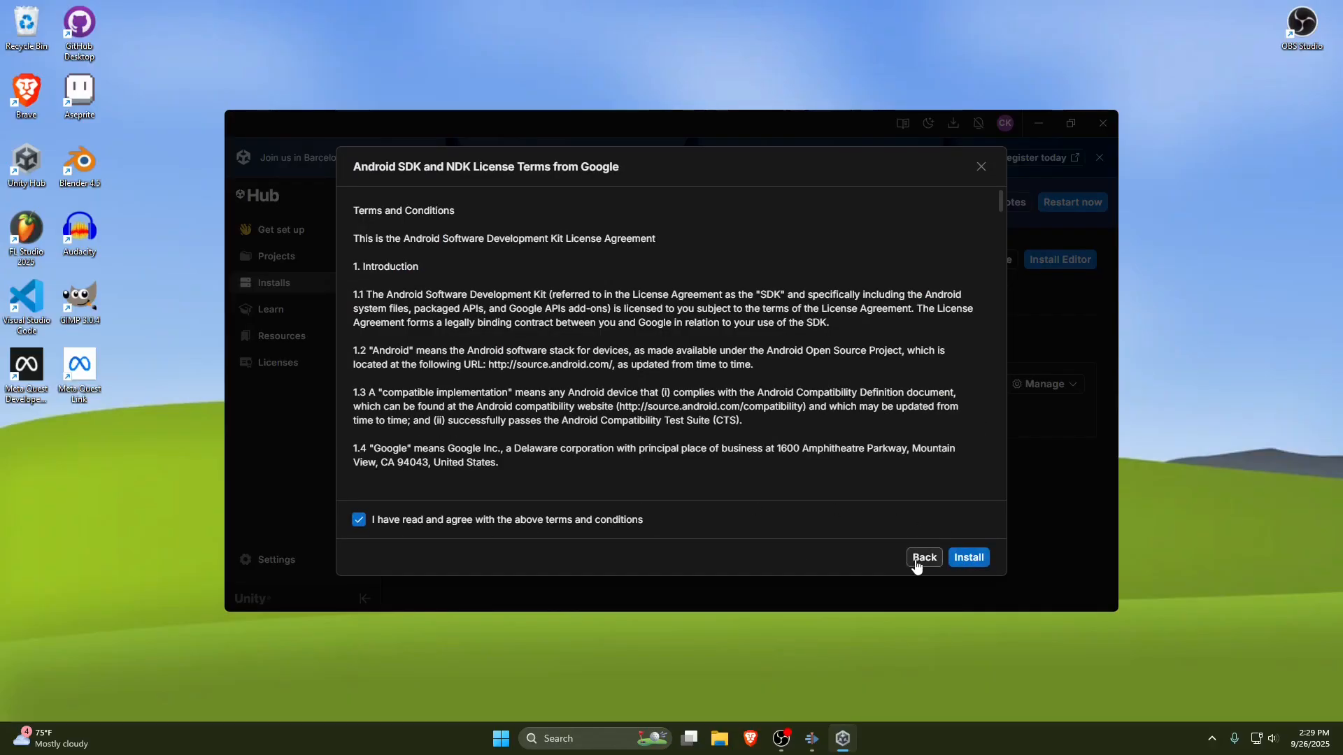
pyautogui.click(917, 558)
pyautogui.click(979, 168)
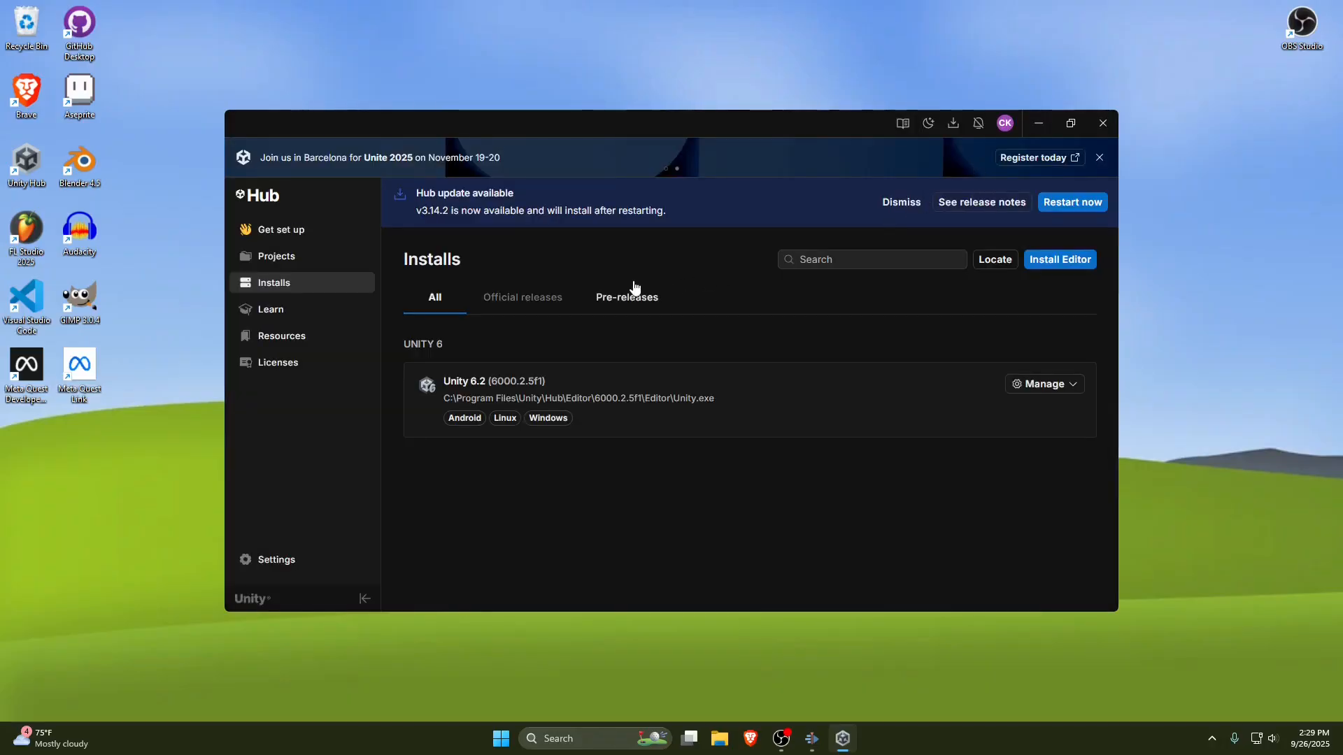
# Create a project named "My project" from the Universal 3D template with editor version 6000.2.5f1, leaving Unity Version Control off.
pyautogui.click(342, 259)
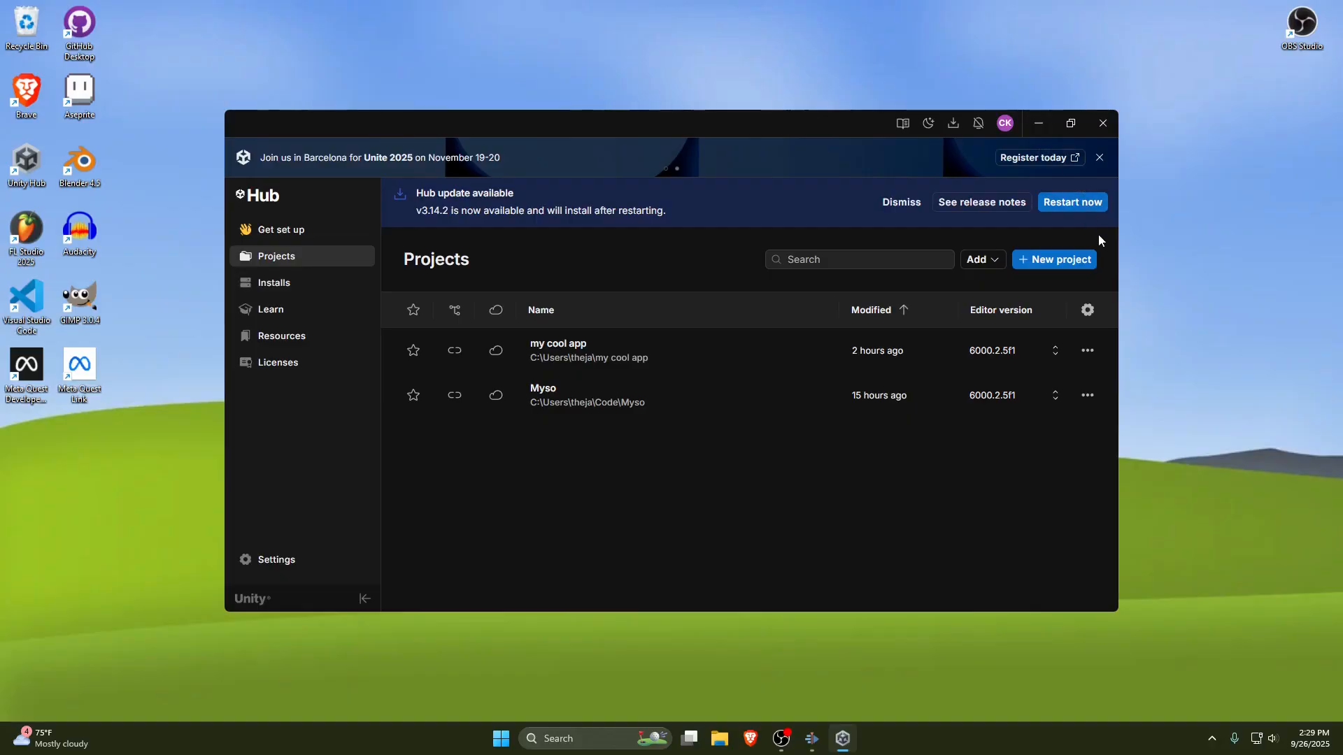
pyautogui.click(1055, 262)
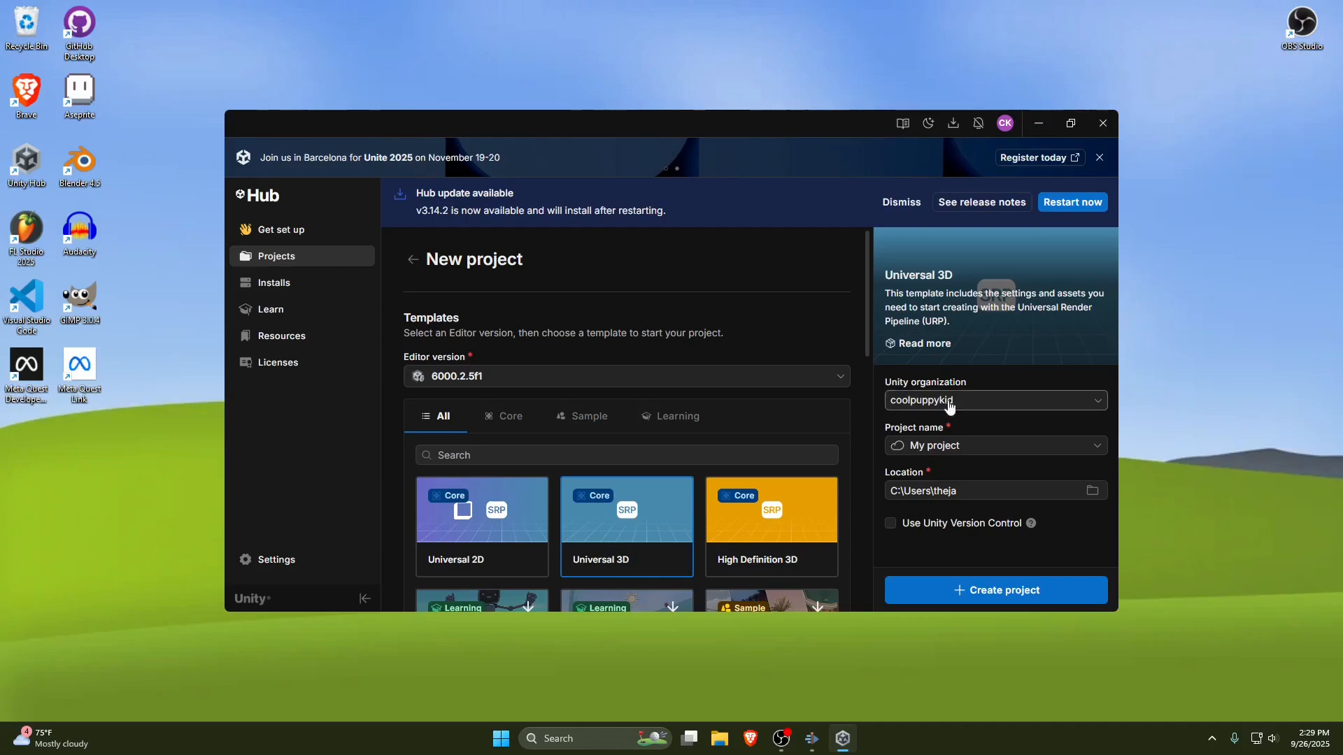
pyautogui.click(986, 445)
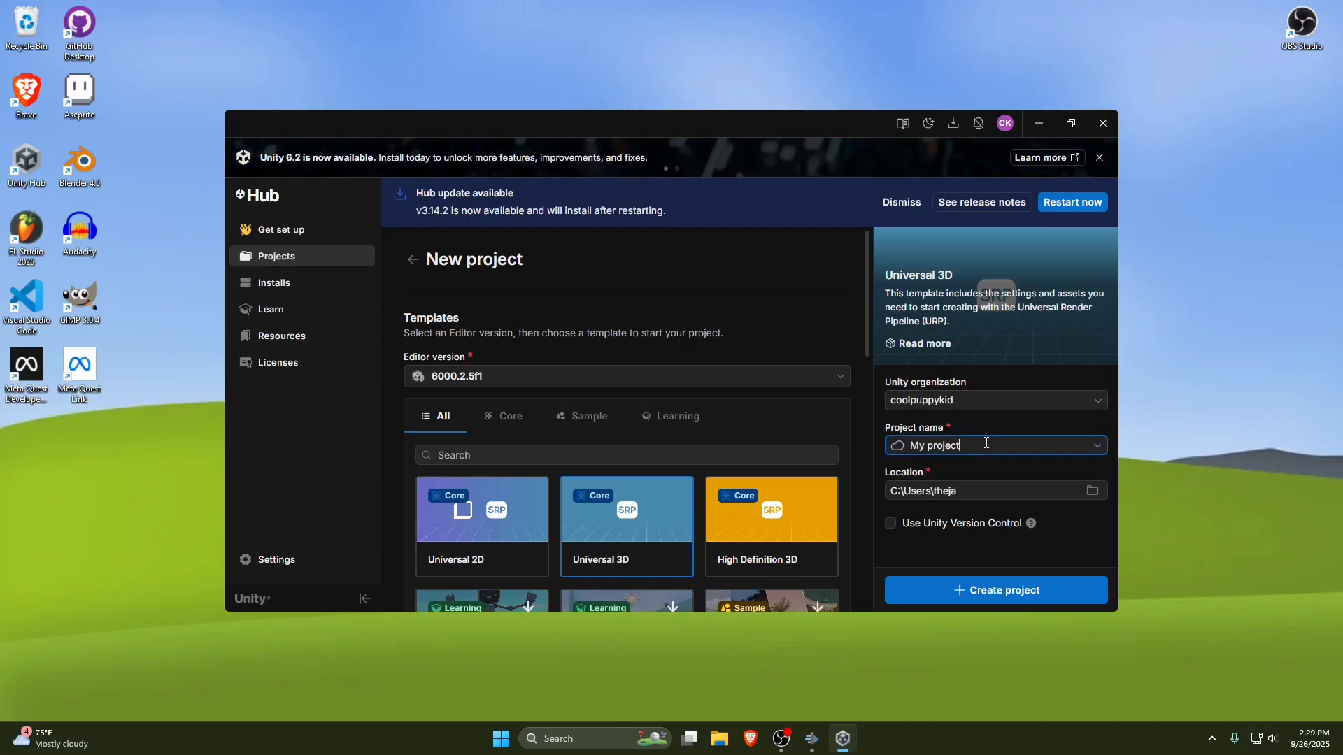
pyautogui.click(956, 544)
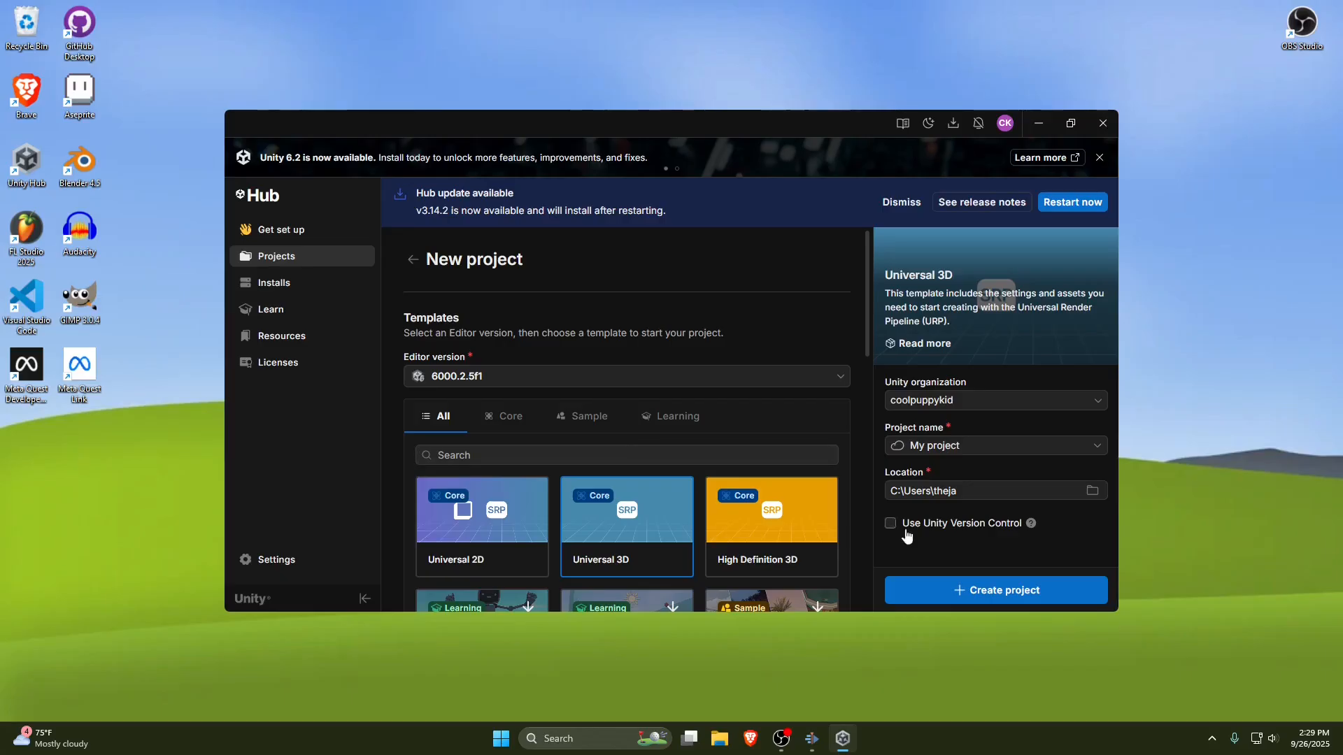
pyautogui.click(969, 585)
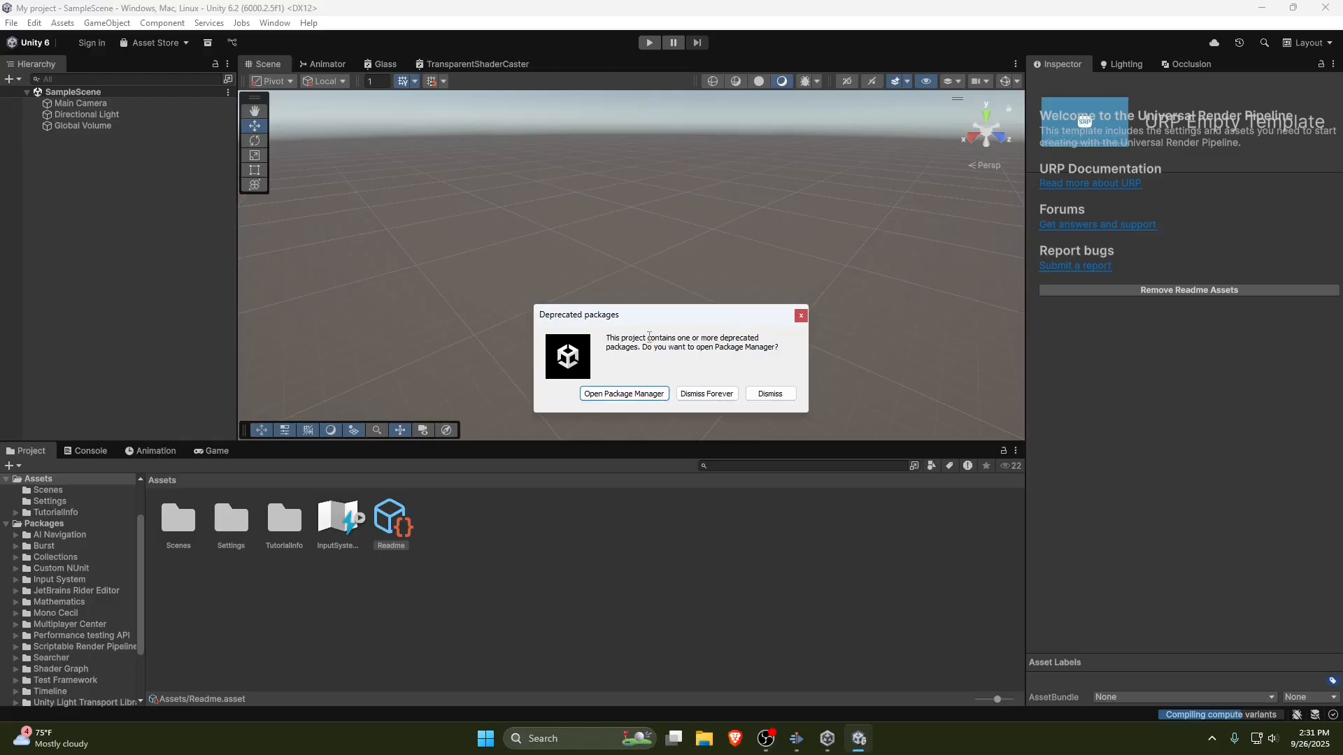
# Open Package Manager from the deprecated packages notice, remove the JetBrains Rider Editor package, and close Package Manager.
pyautogui.moveTo(632, 334)
pyautogui.mouseDown()
pyautogui.moveTo(694, 328)
pyautogui.moveTo(647, 344)
pyautogui.mouseUp()
pyautogui.click(641, 347)
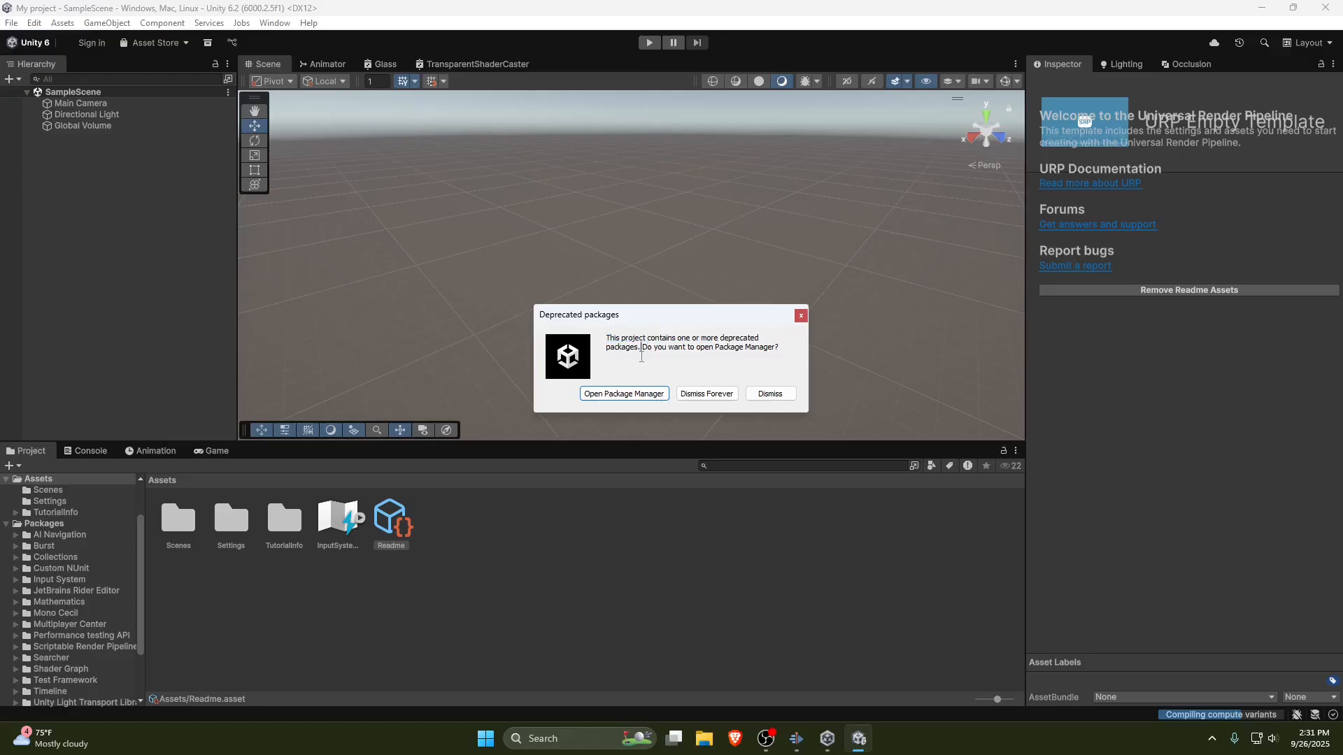
pyautogui.click(617, 394)
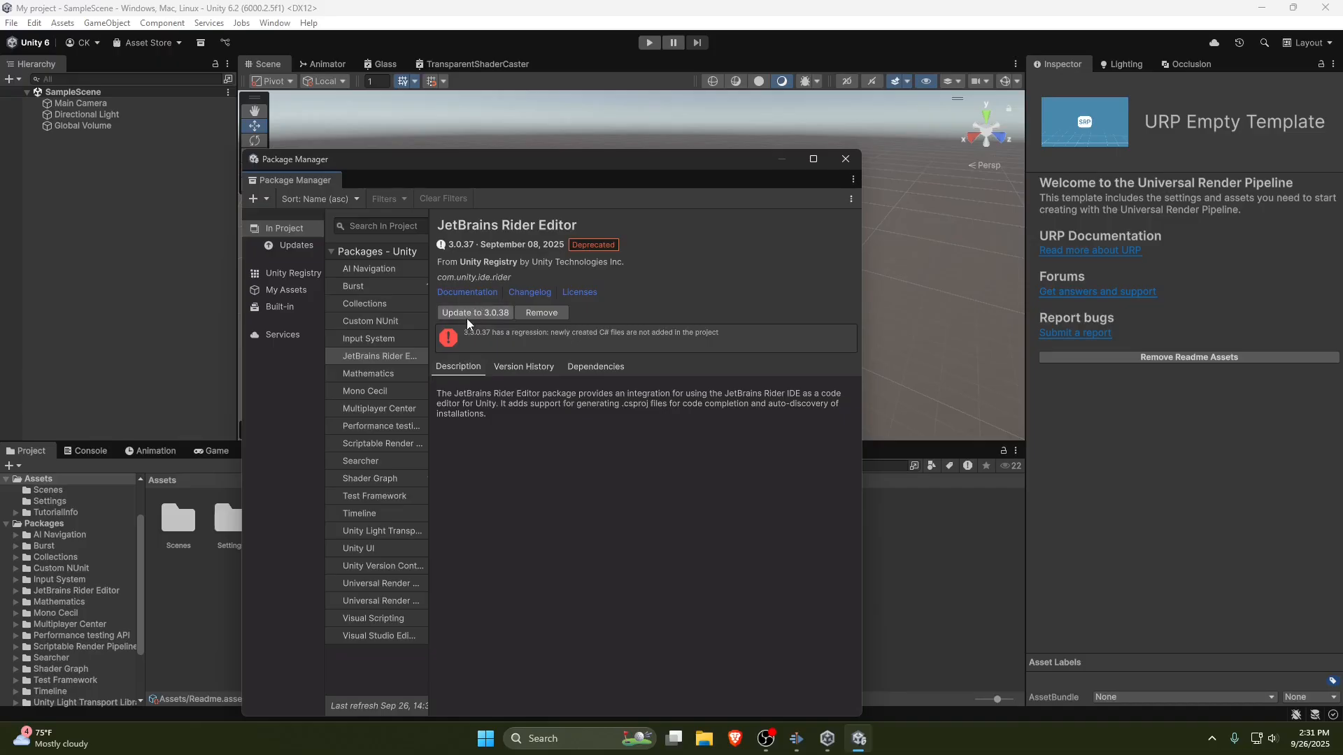
pyautogui.click(548, 315)
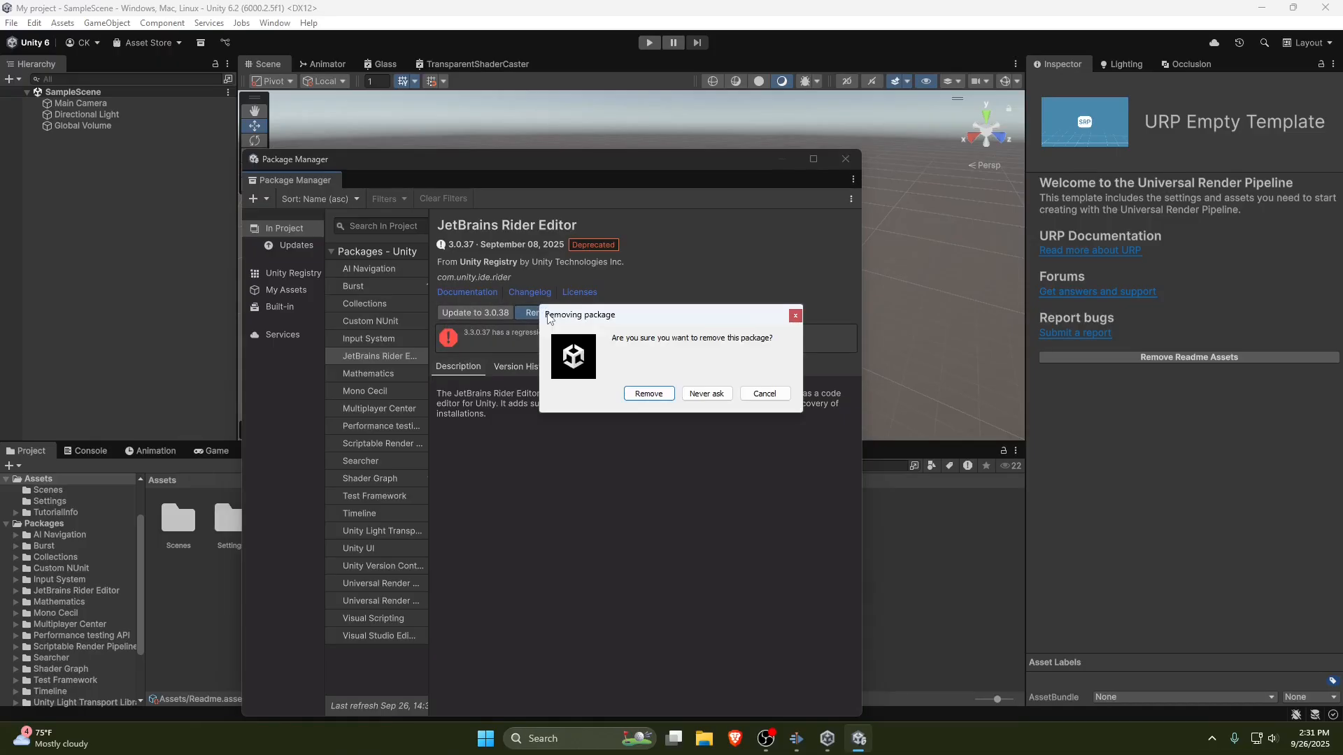
pyautogui.click(649, 393)
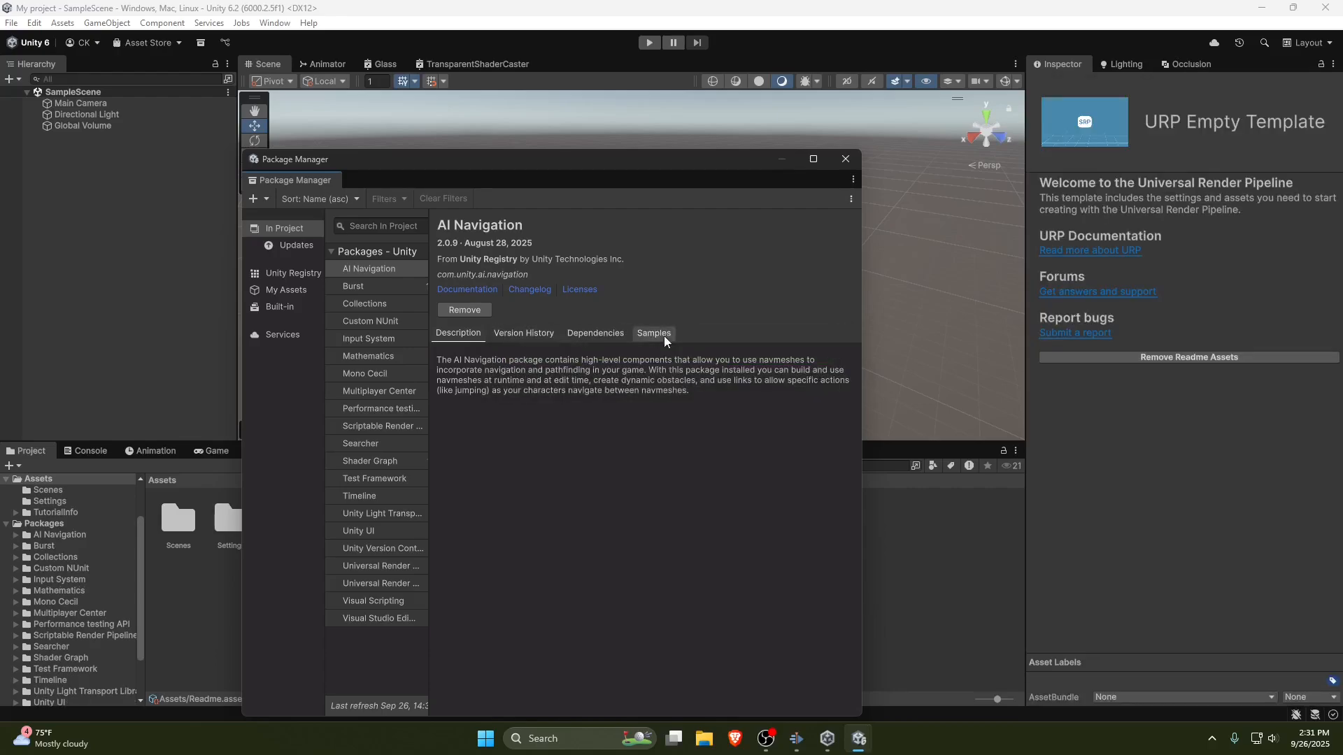
pyautogui.click(849, 158)
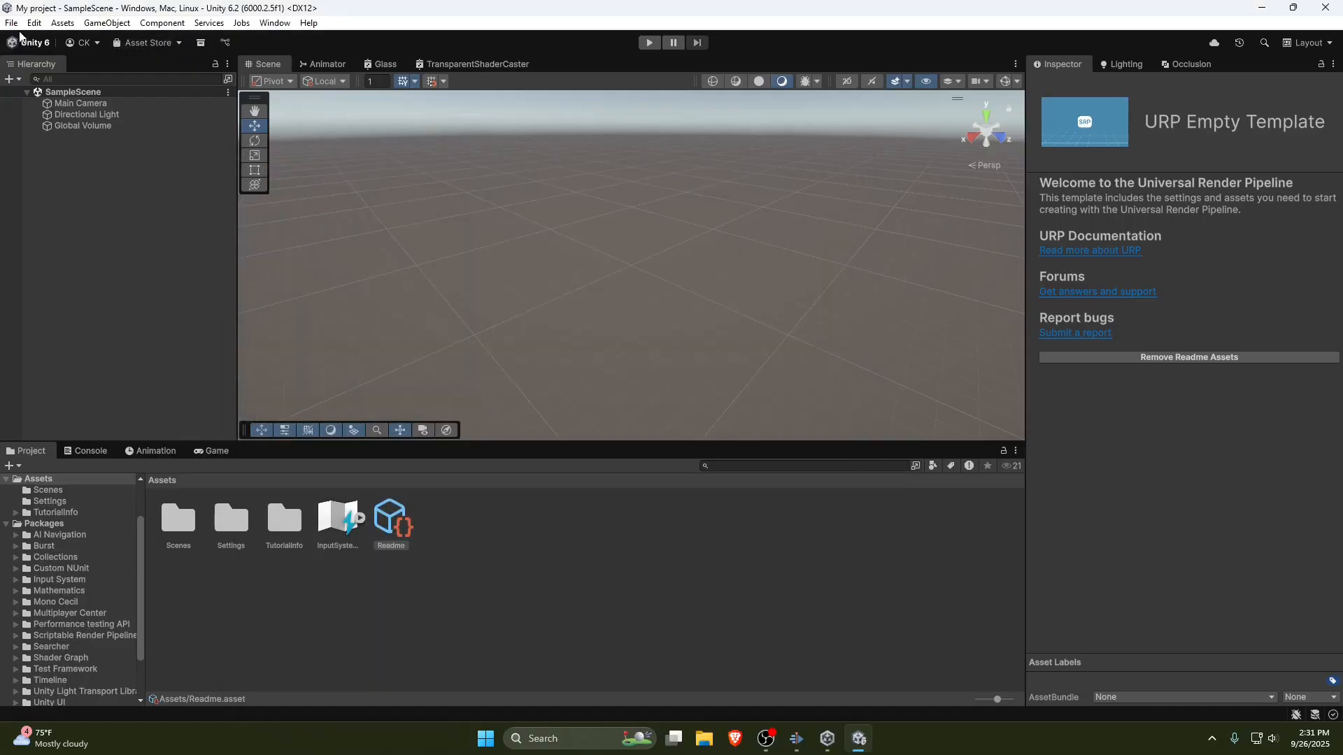
# Switch the project's active platform to Android in Build Profiles and close the Unity editor.
pyautogui.click(11, 24)
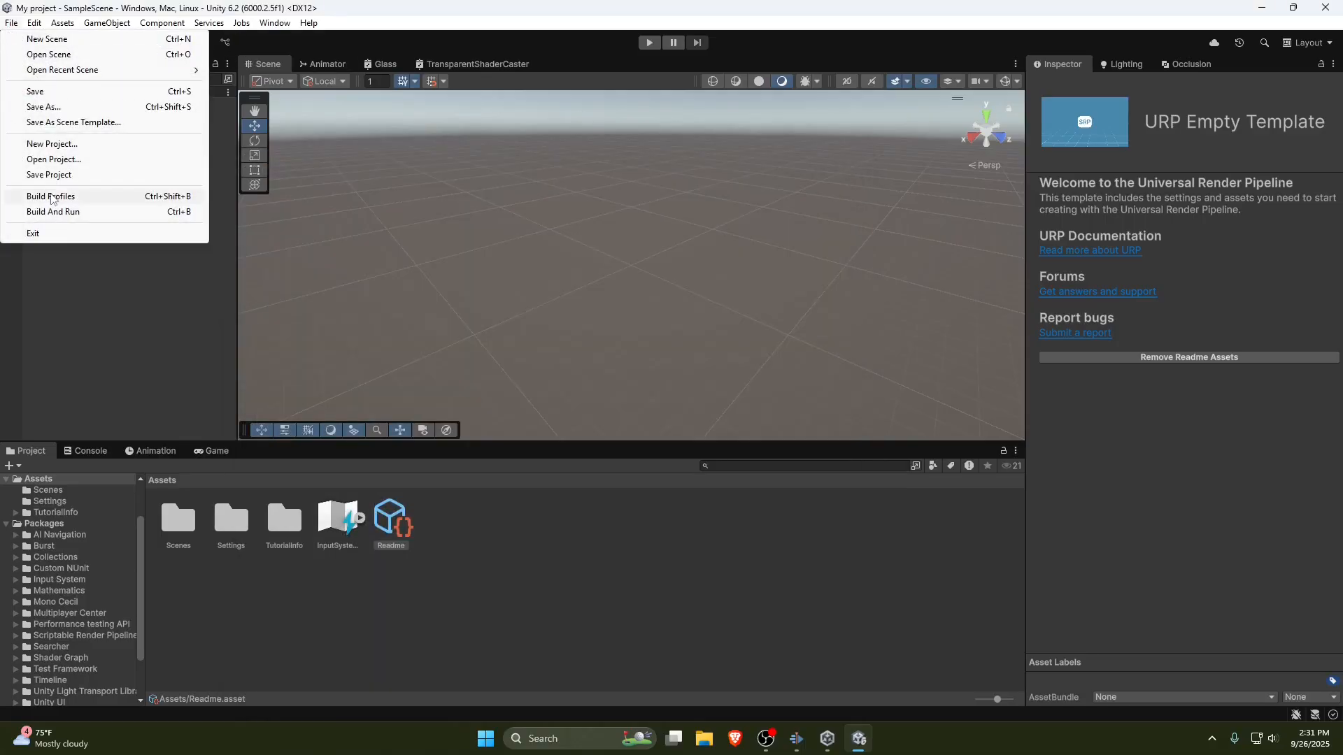
pyautogui.click(52, 197)
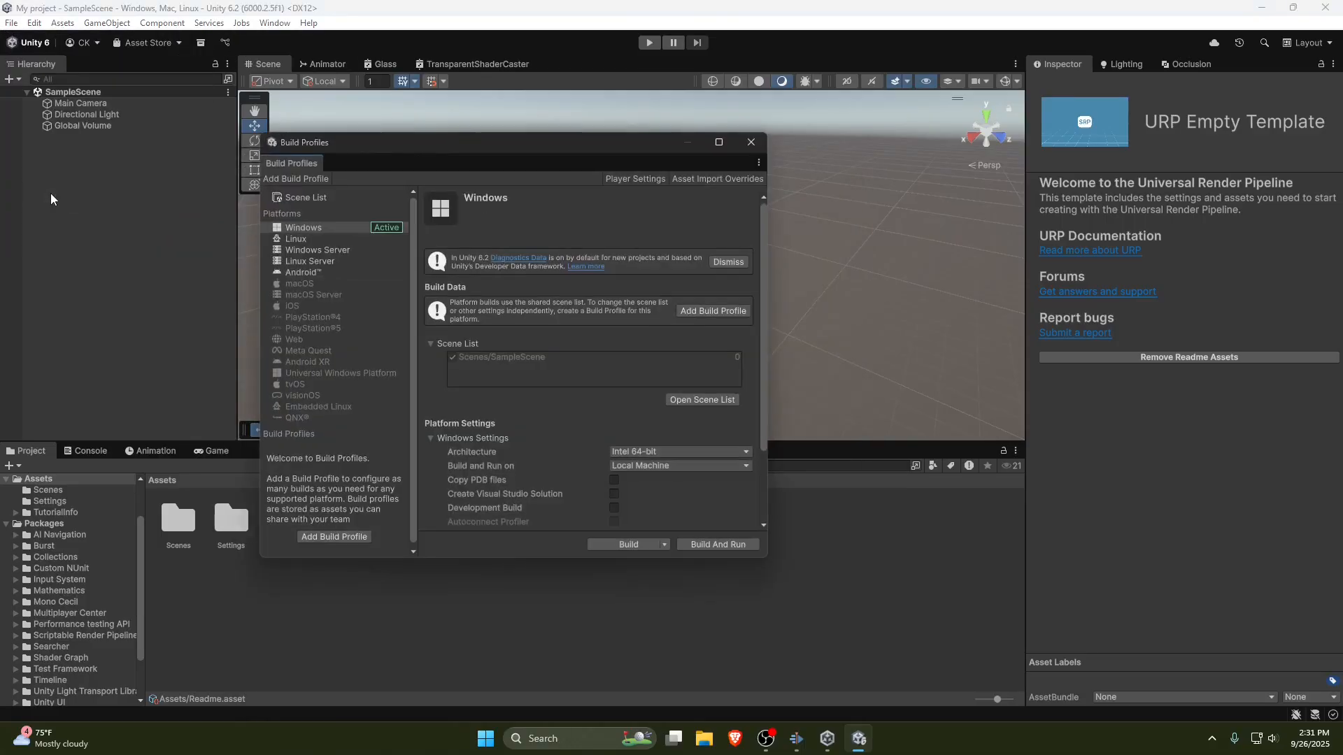
pyautogui.click(312, 270)
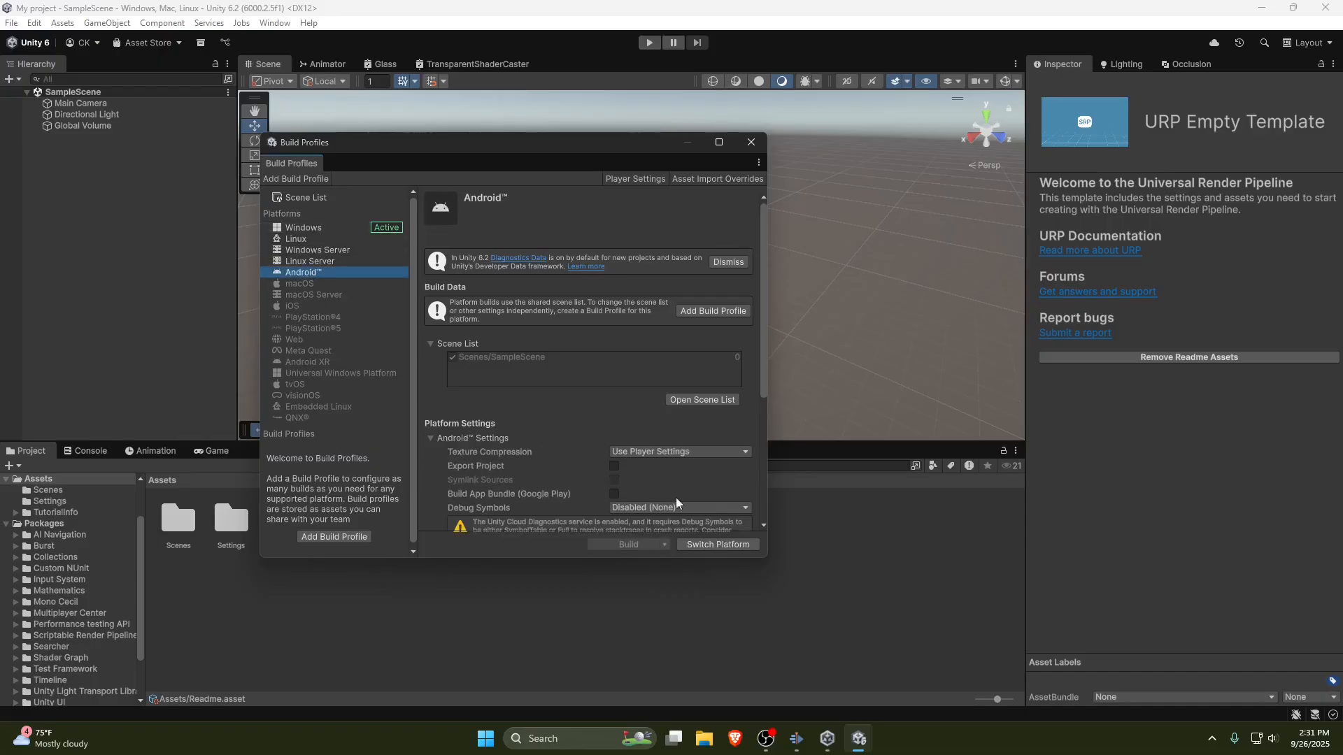
pyautogui.click(748, 546)
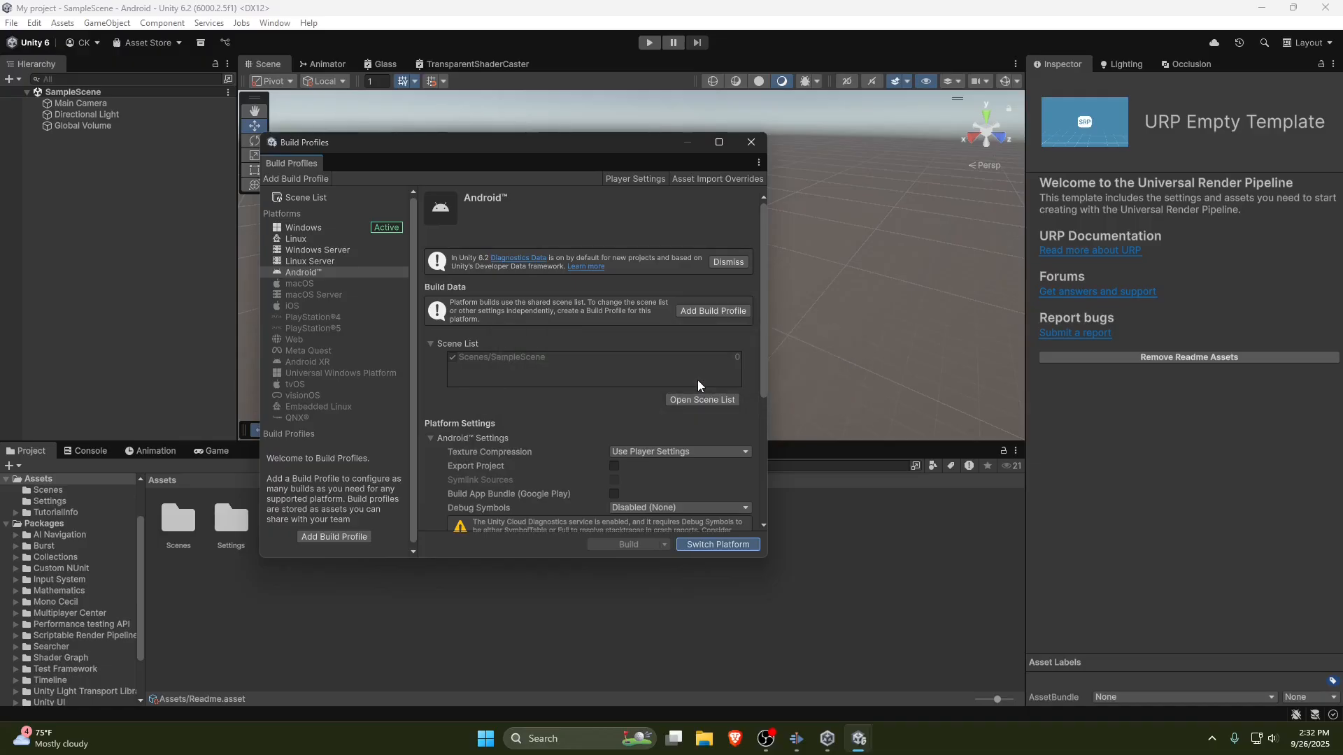
pyautogui.click(761, 146)
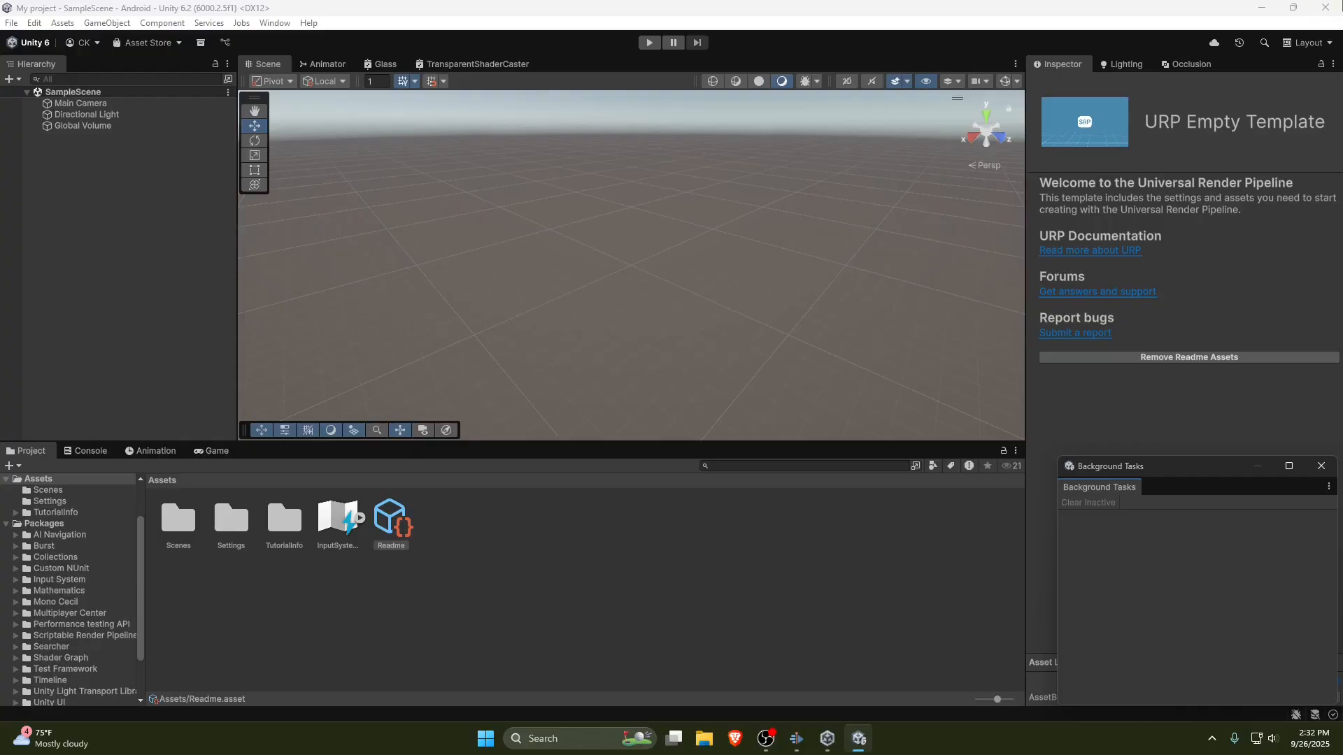
pyautogui.click(1327, 8)
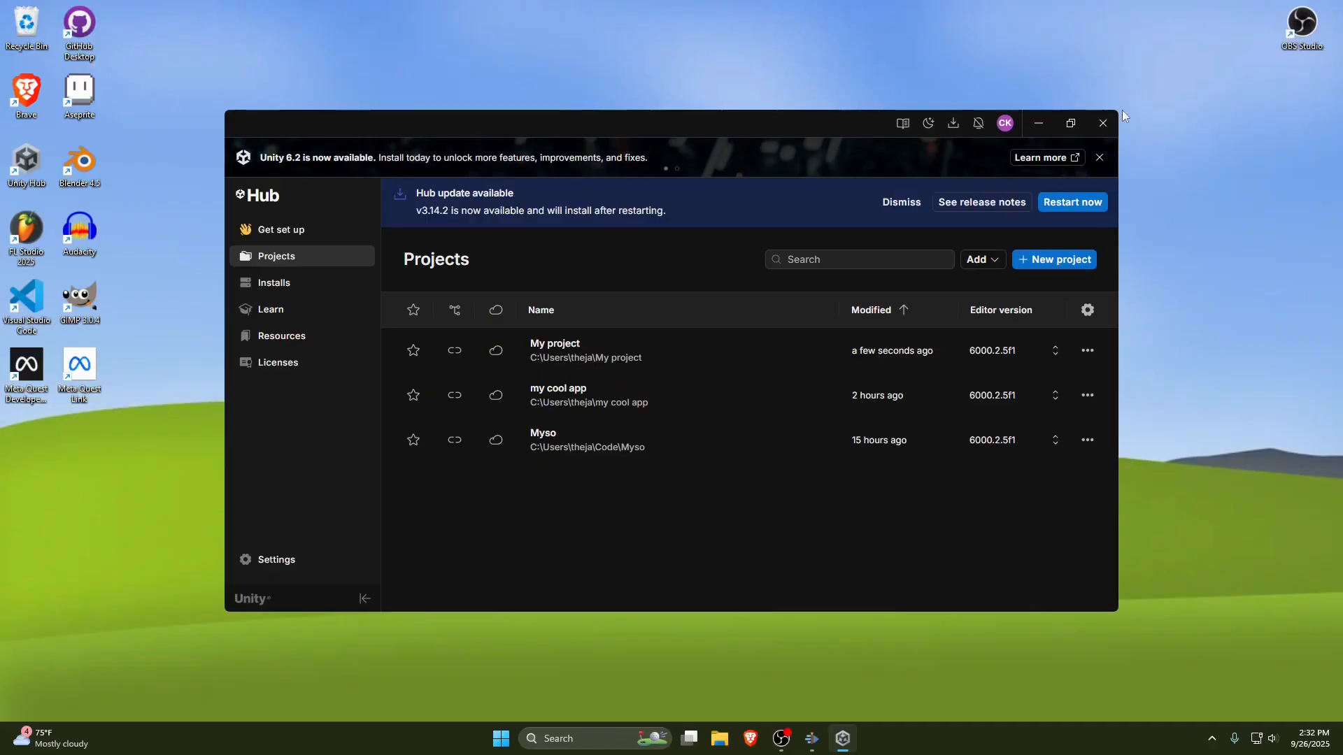
# Minimize Unity Hub and start a new repository named "my project" in GitHub Desktop.
pyautogui.click(1038, 121)
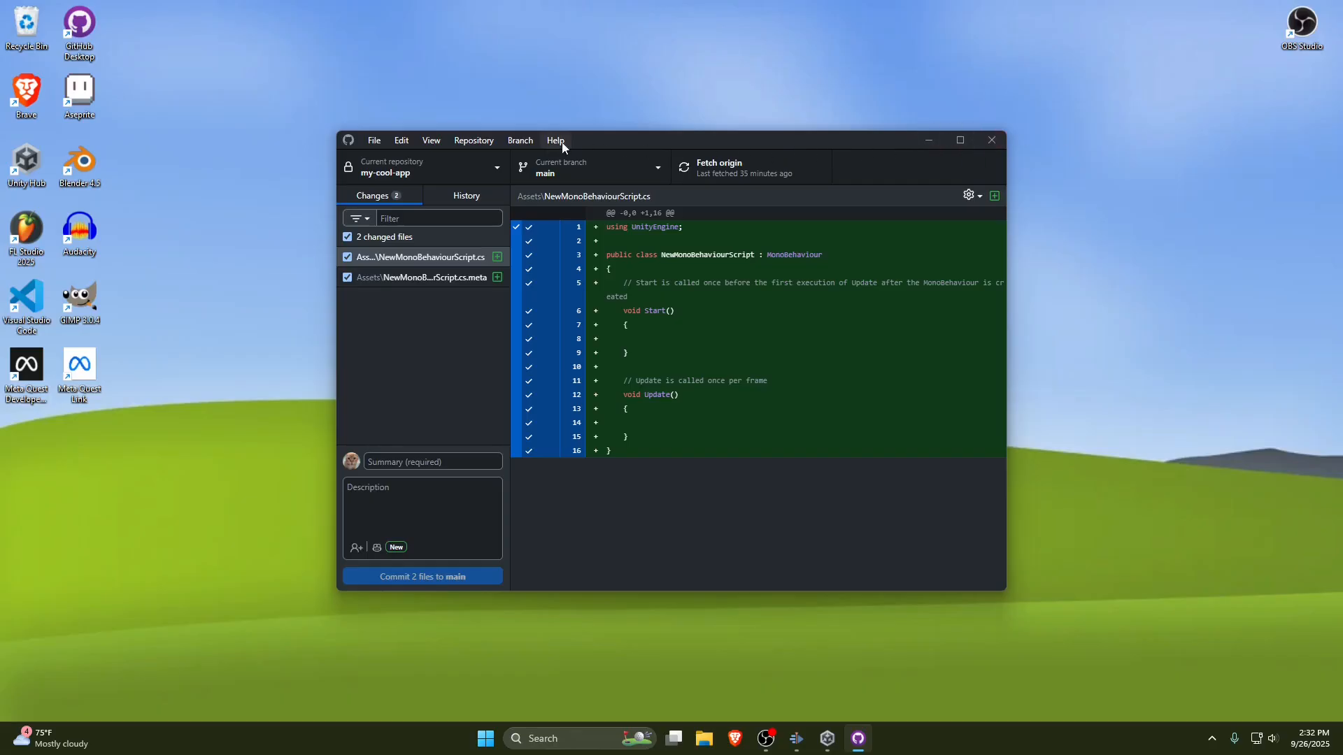
pyautogui.click(375, 140)
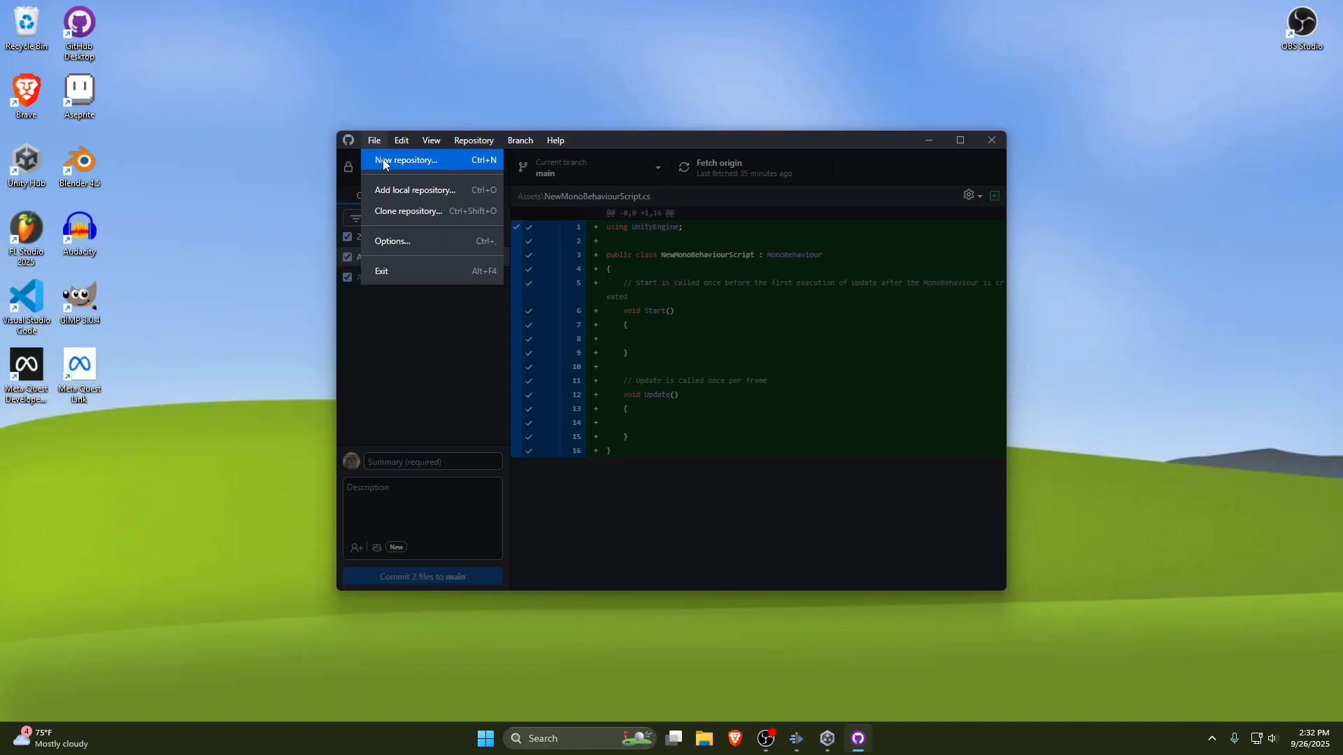
pyautogui.click(385, 161)
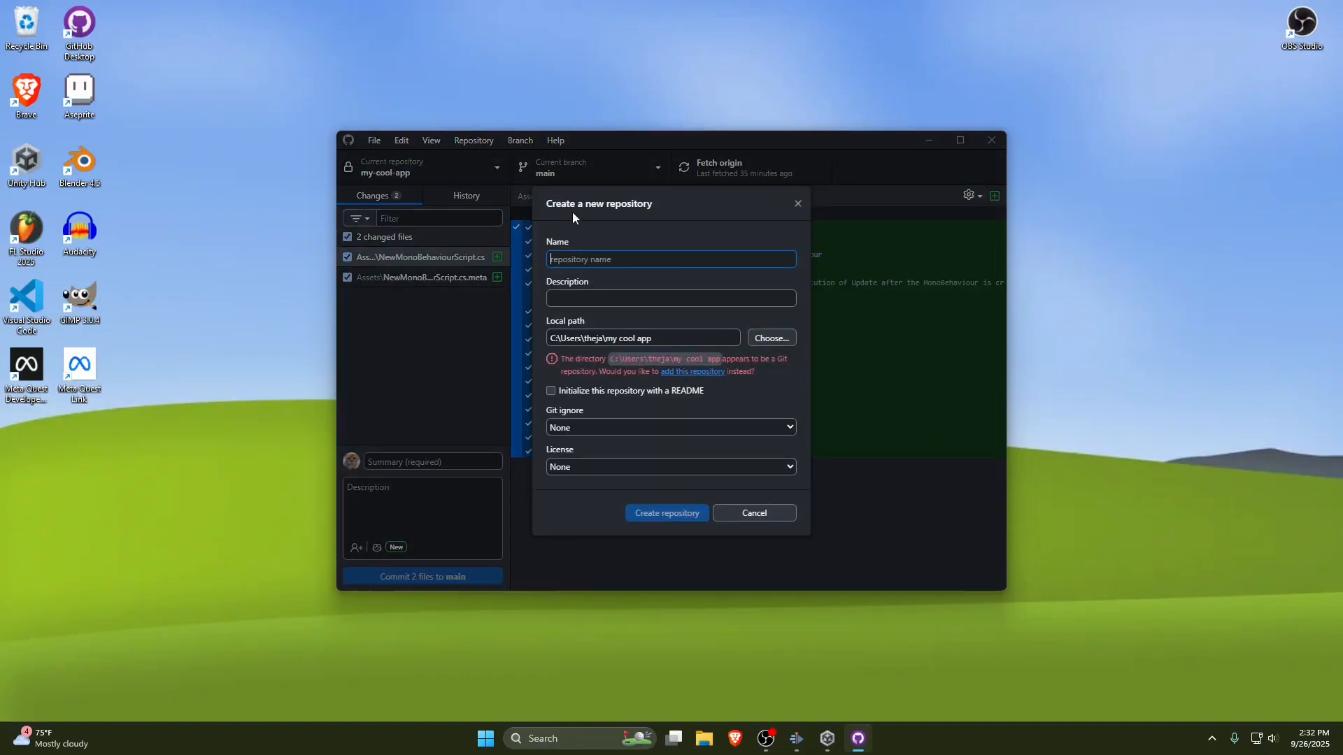
pyautogui.write('my ')
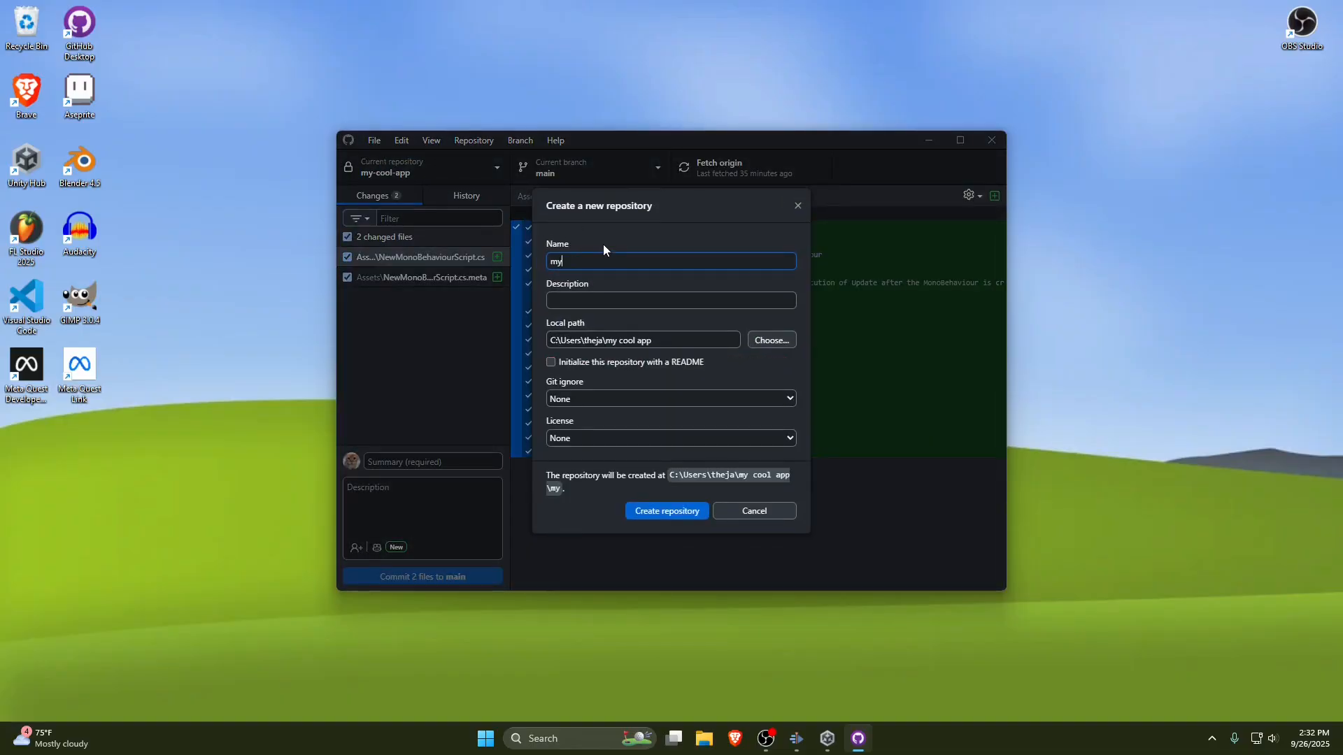
pyautogui.write('pro')
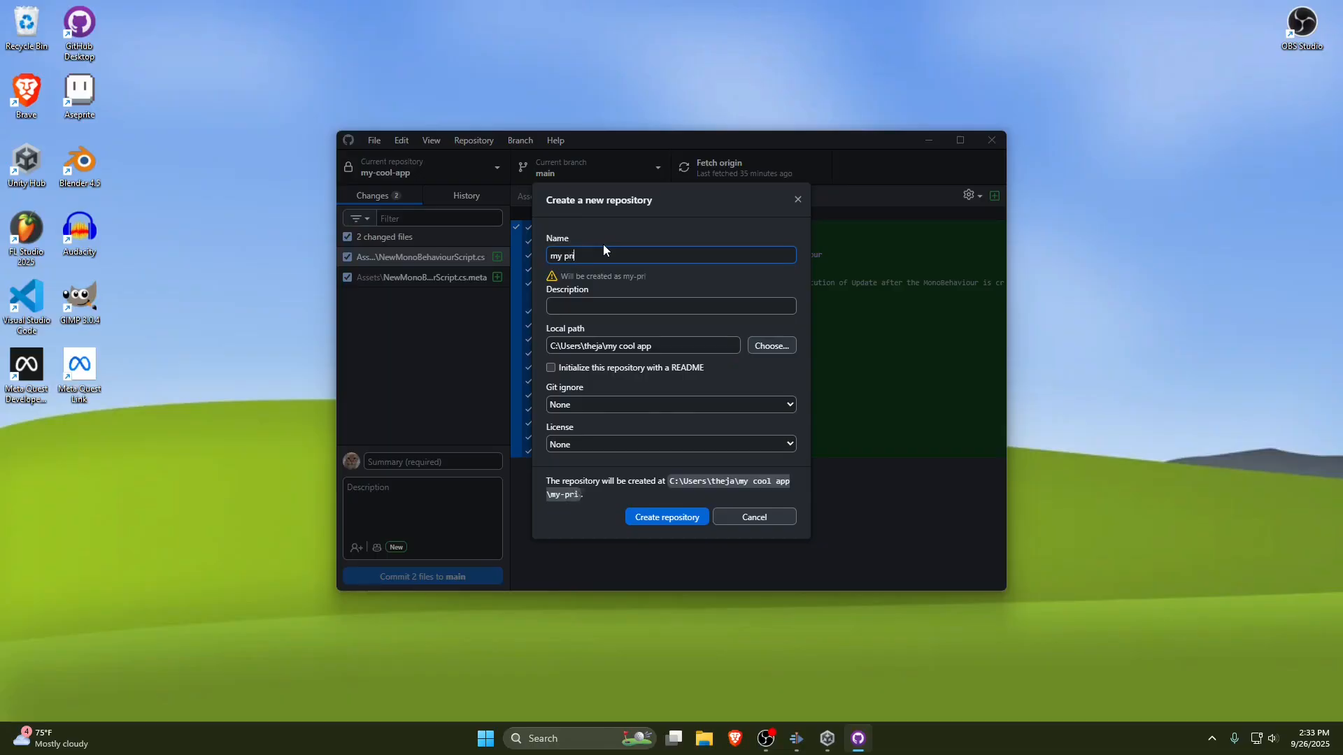
pyautogui.write('ject')
# Set the new repository's Git ignore template to Unity.
pyautogui.click(589, 404)
pyautogui.scroll(-10, 612, 332)
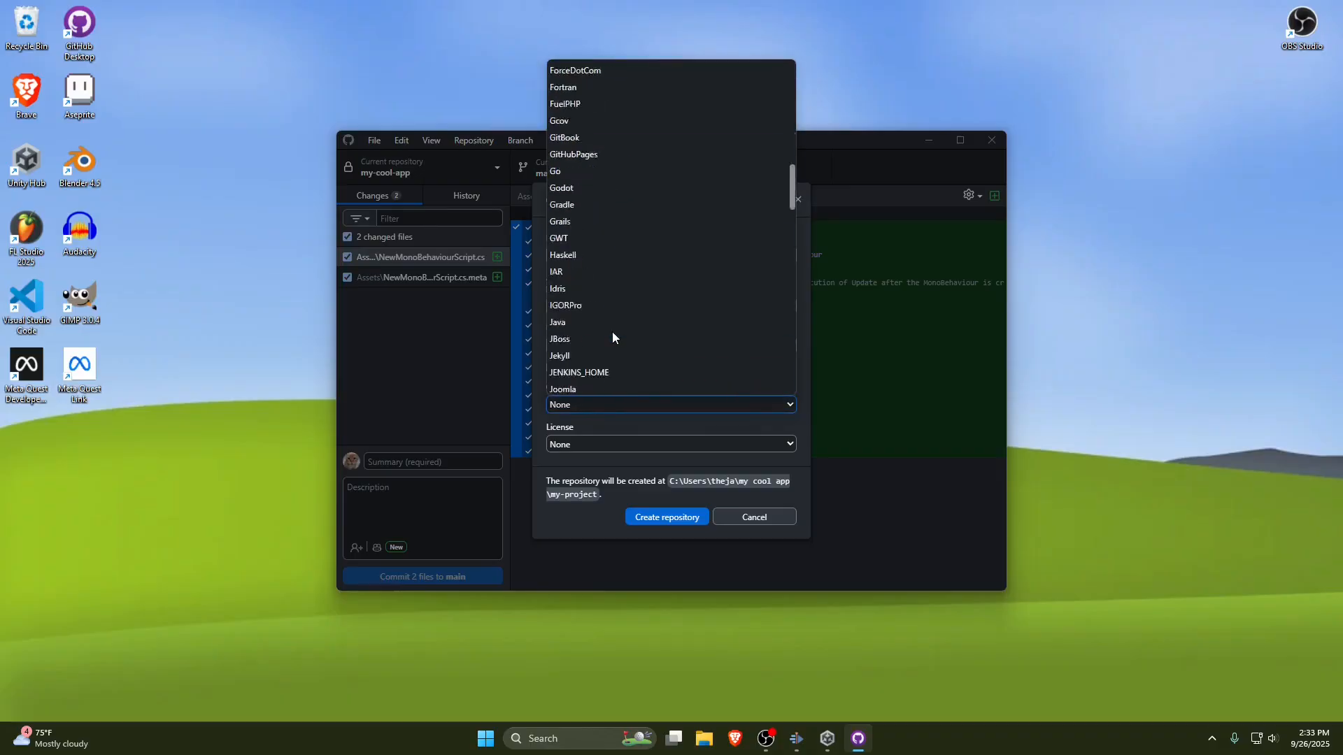
pyautogui.scroll(-7, 579, 271)
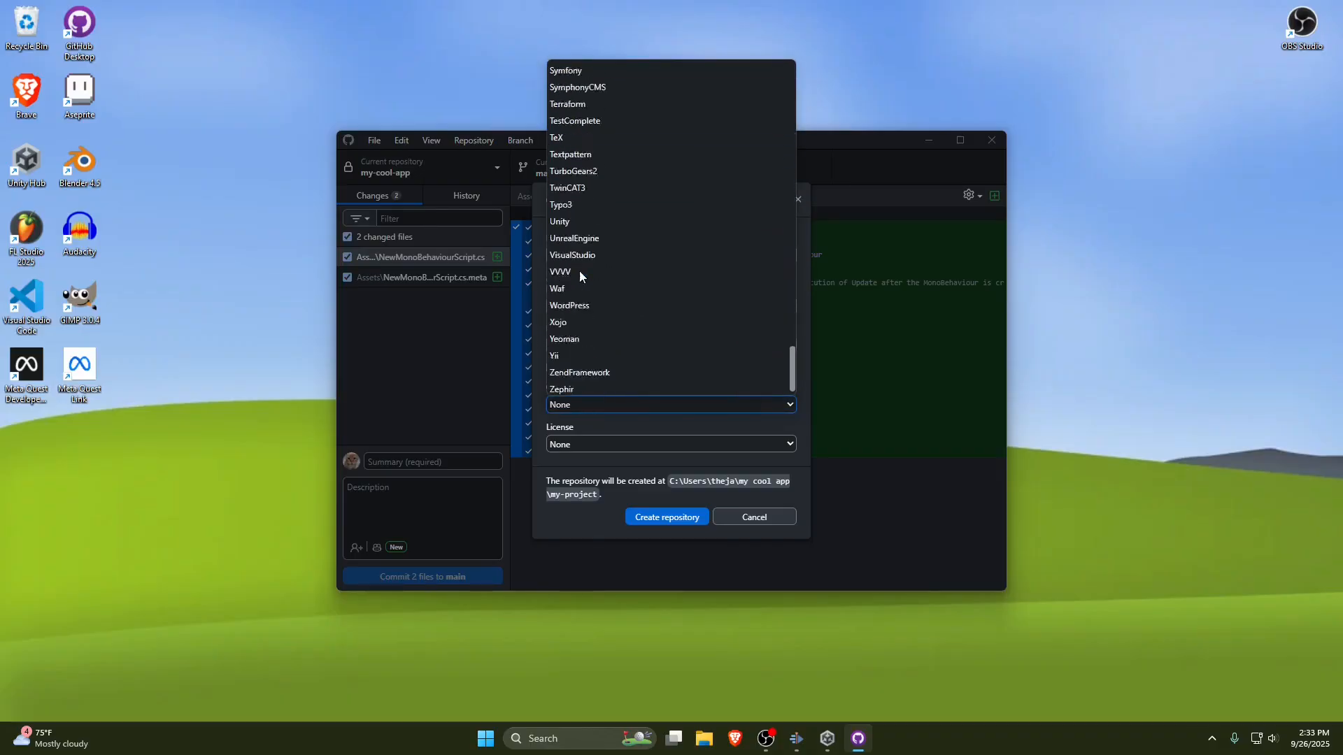
pyautogui.scroll(-1, 582, 291)
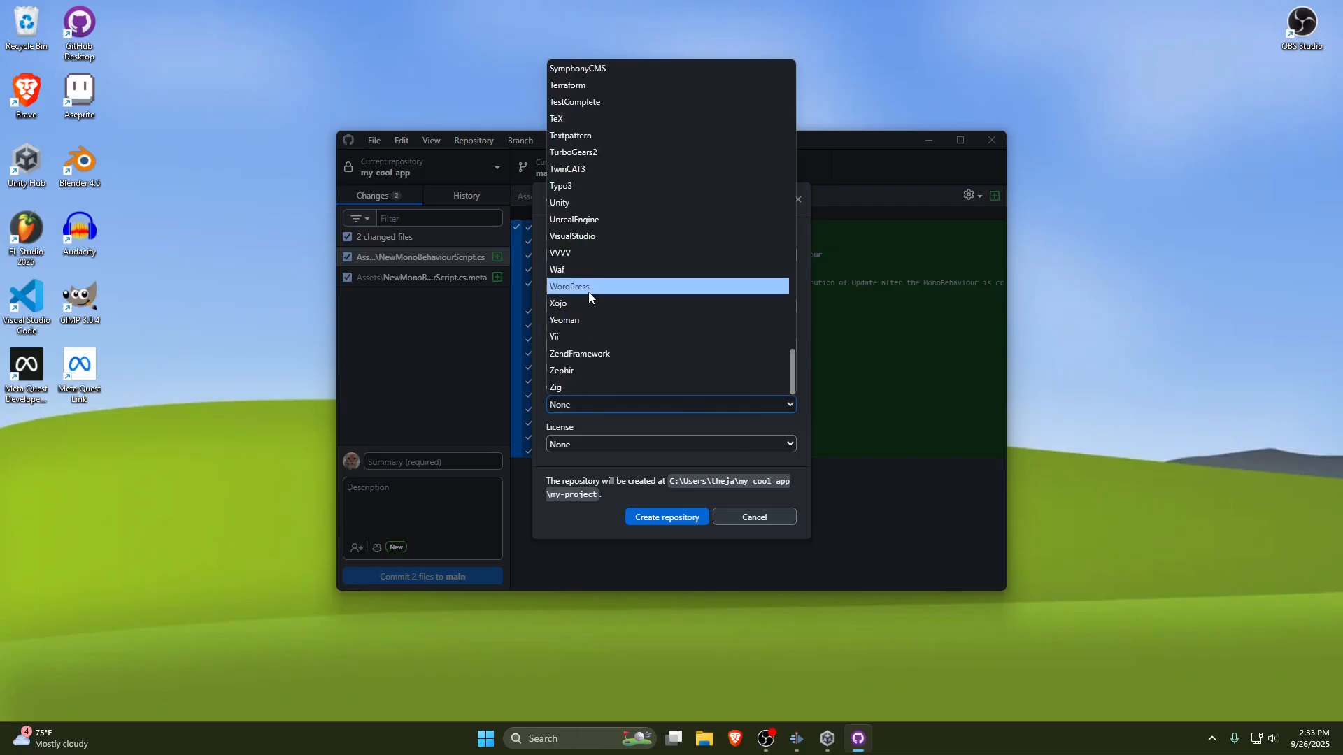
pyautogui.click(614, 202)
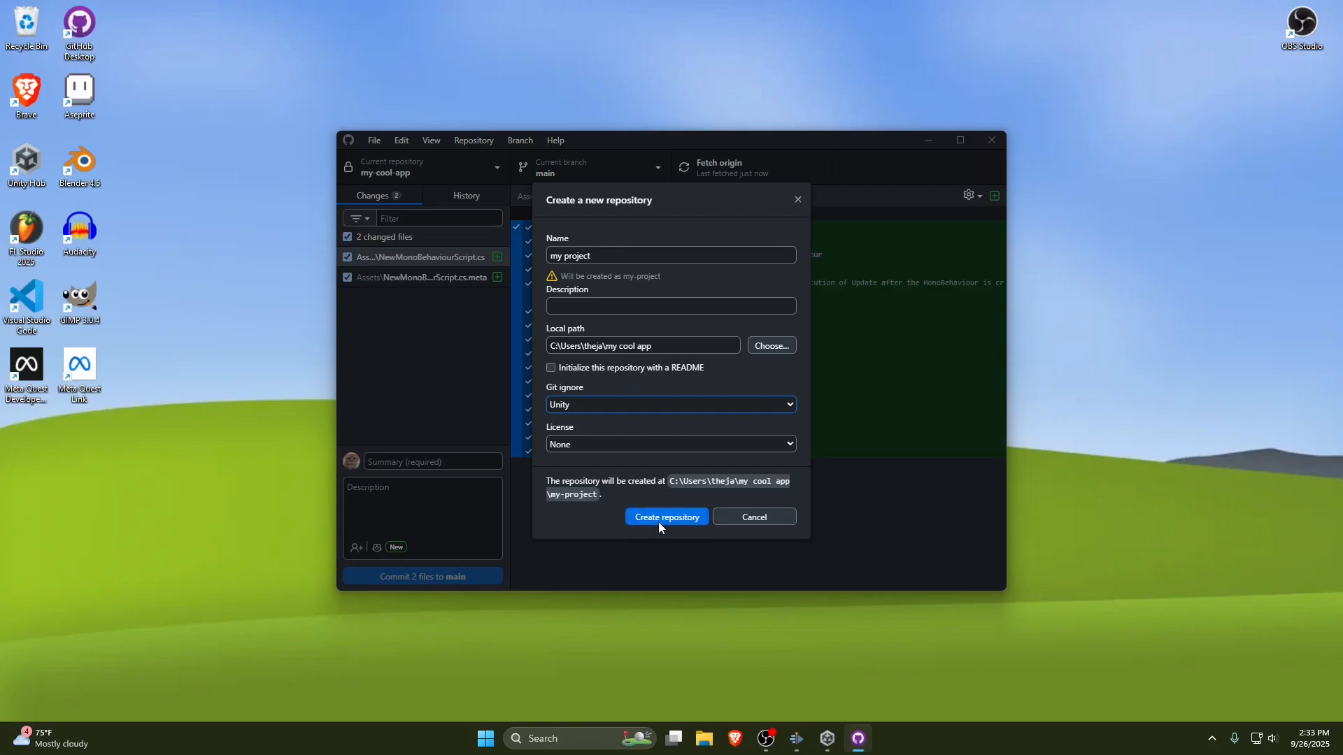
# Set the repository's local path to the "My project" folder in the user's home directory and create the repository.
pyautogui.moveTo(672, 344); pyautogui.dragTo(526, 353)
pyautogui.click(762, 349)
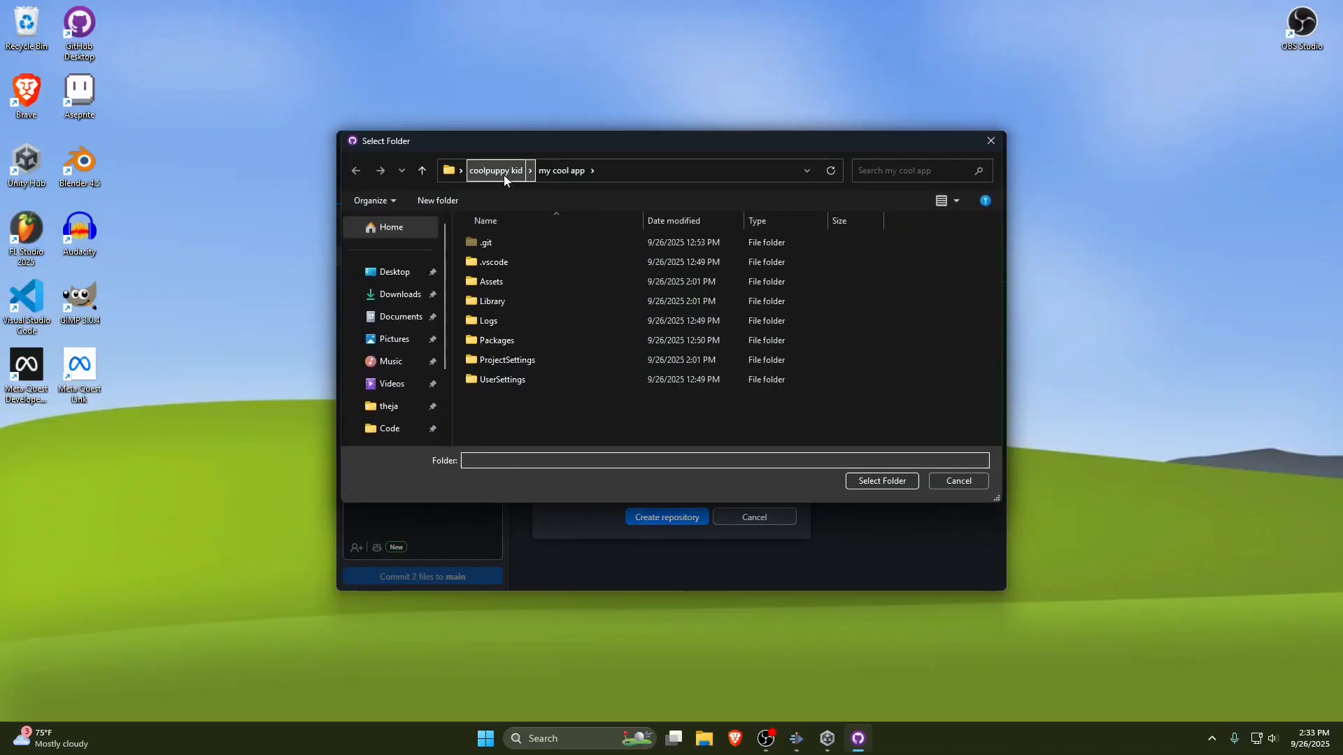
pyautogui.click(503, 175)
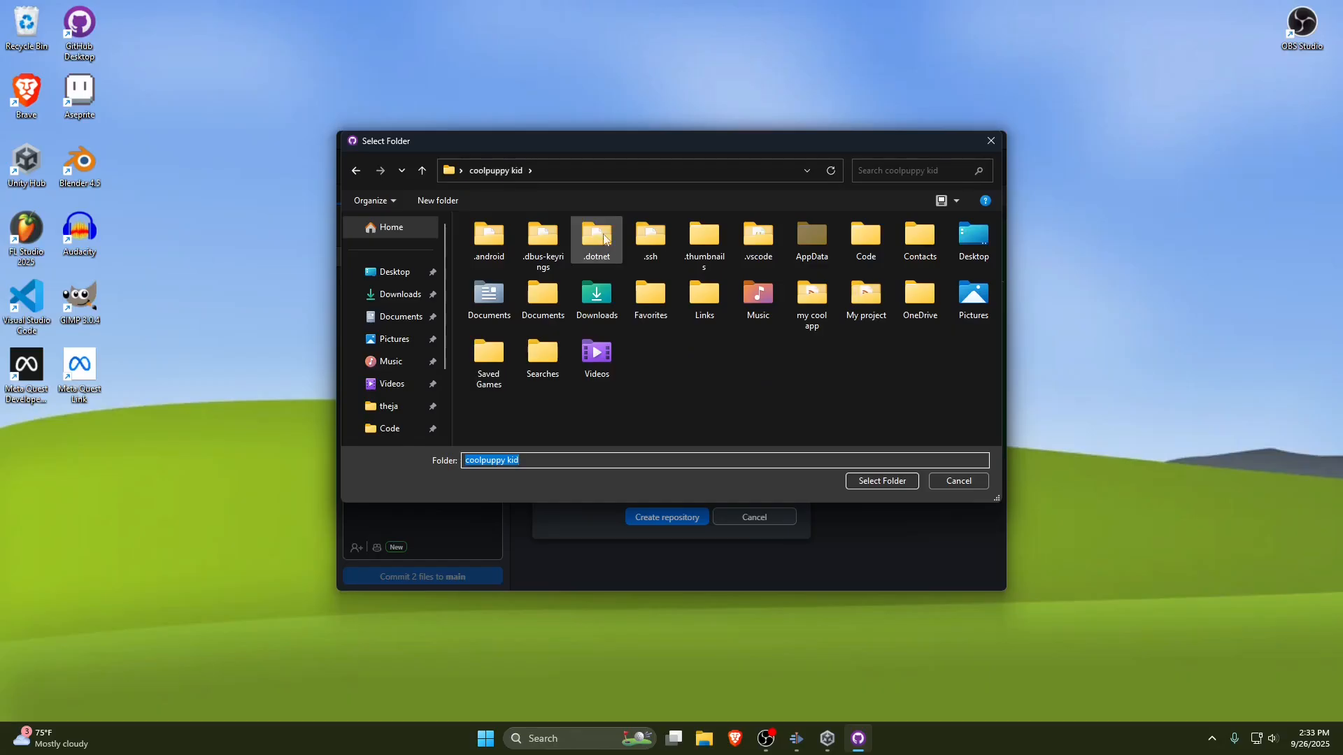
pyautogui.click(876, 300)
pyautogui.rightClick(874, 296)
pyautogui.click(860, 299)
pyautogui.doubleClick(861, 298)
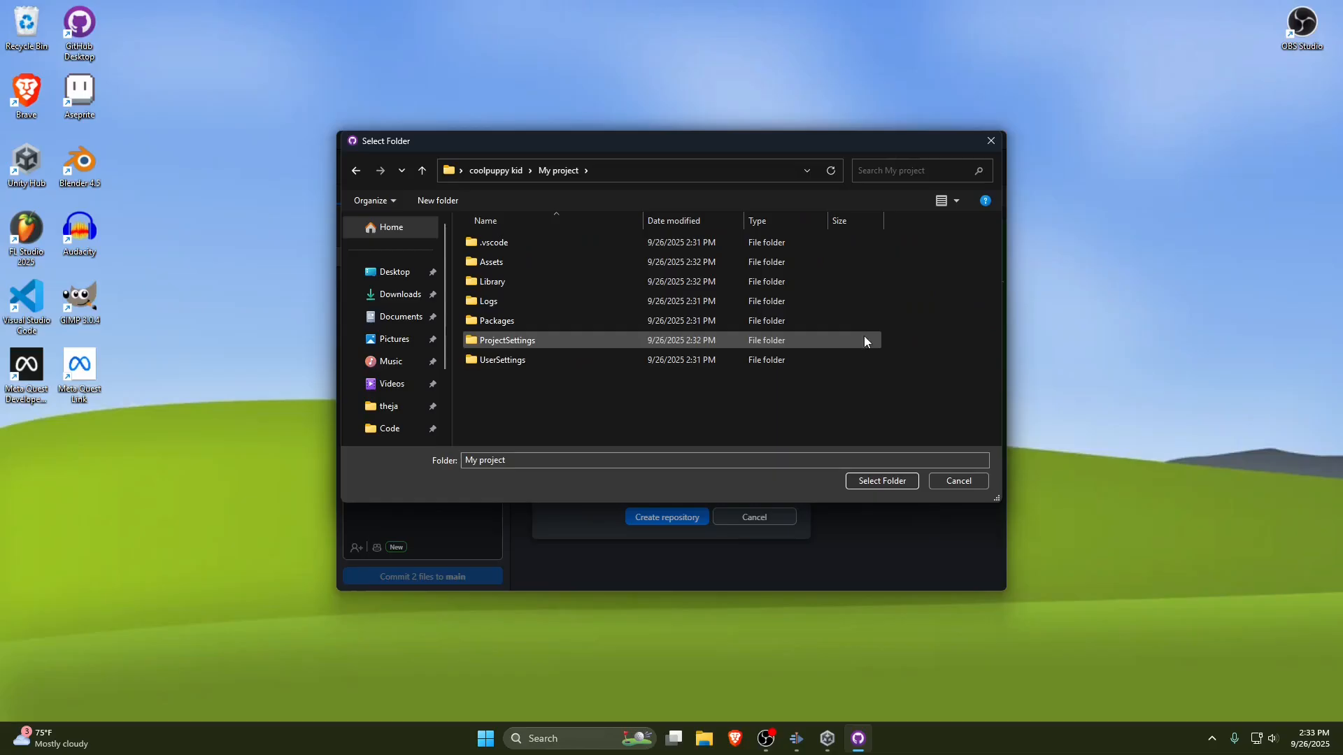
pyautogui.click(883, 482)
pyautogui.click(684, 516)
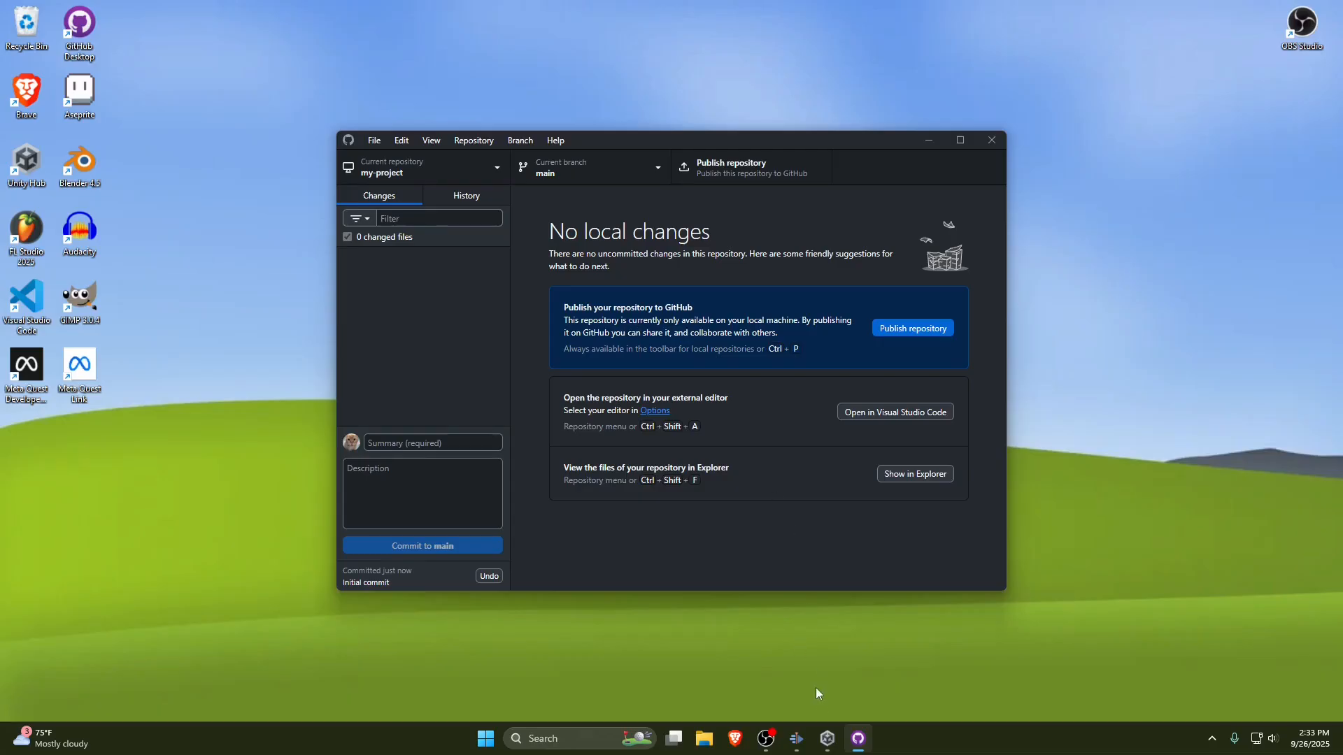
# From Unity Hub, show "My project" in File Explorer and open its my-project subfolder.
pyautogui.moveTo(827, 736)
pyautogui.click(836, 658)
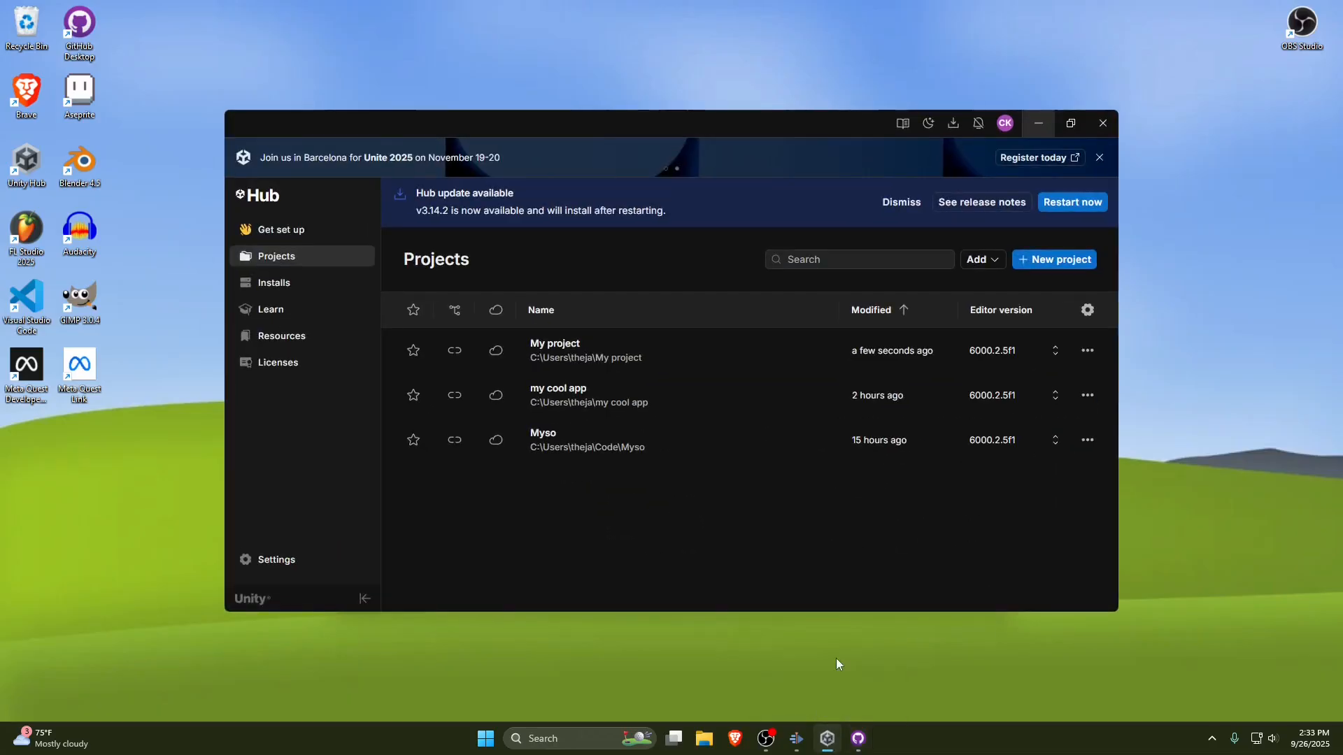
pyautogui.click(1087, 351)
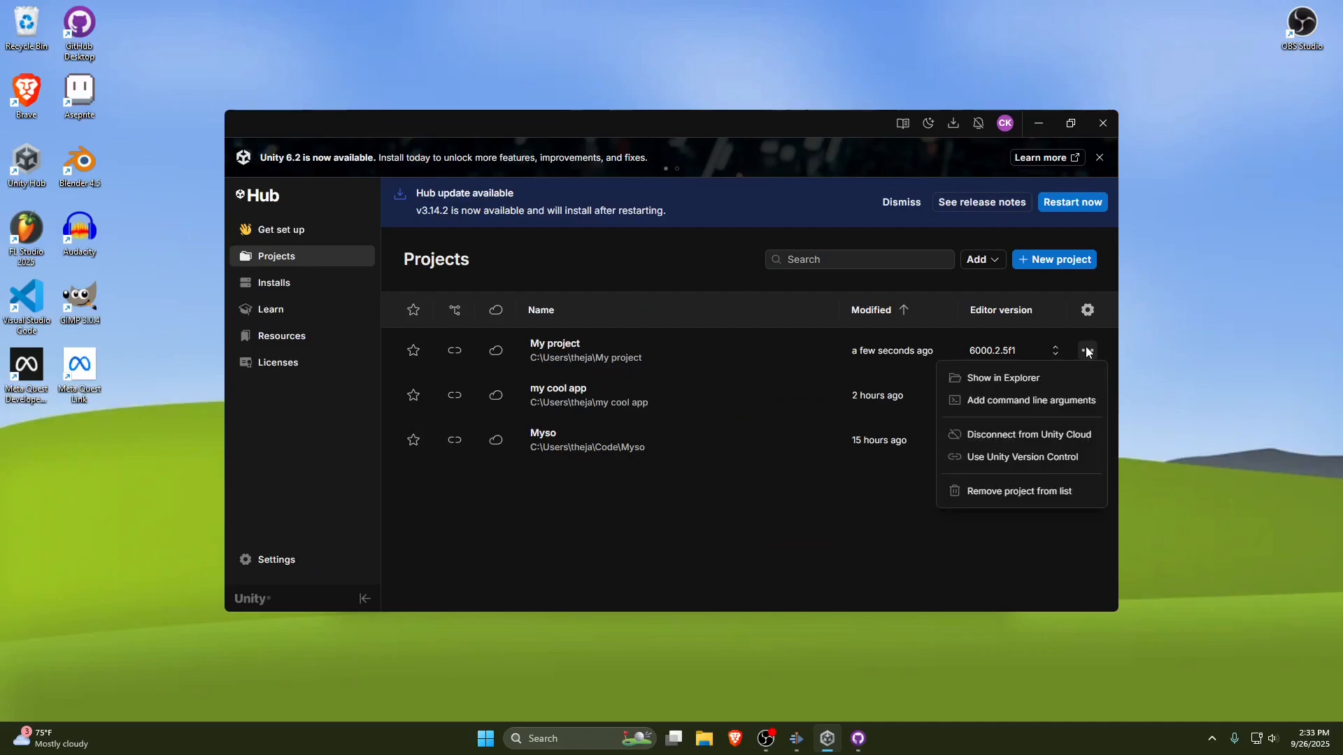
pyautogui.click(1042, 375)
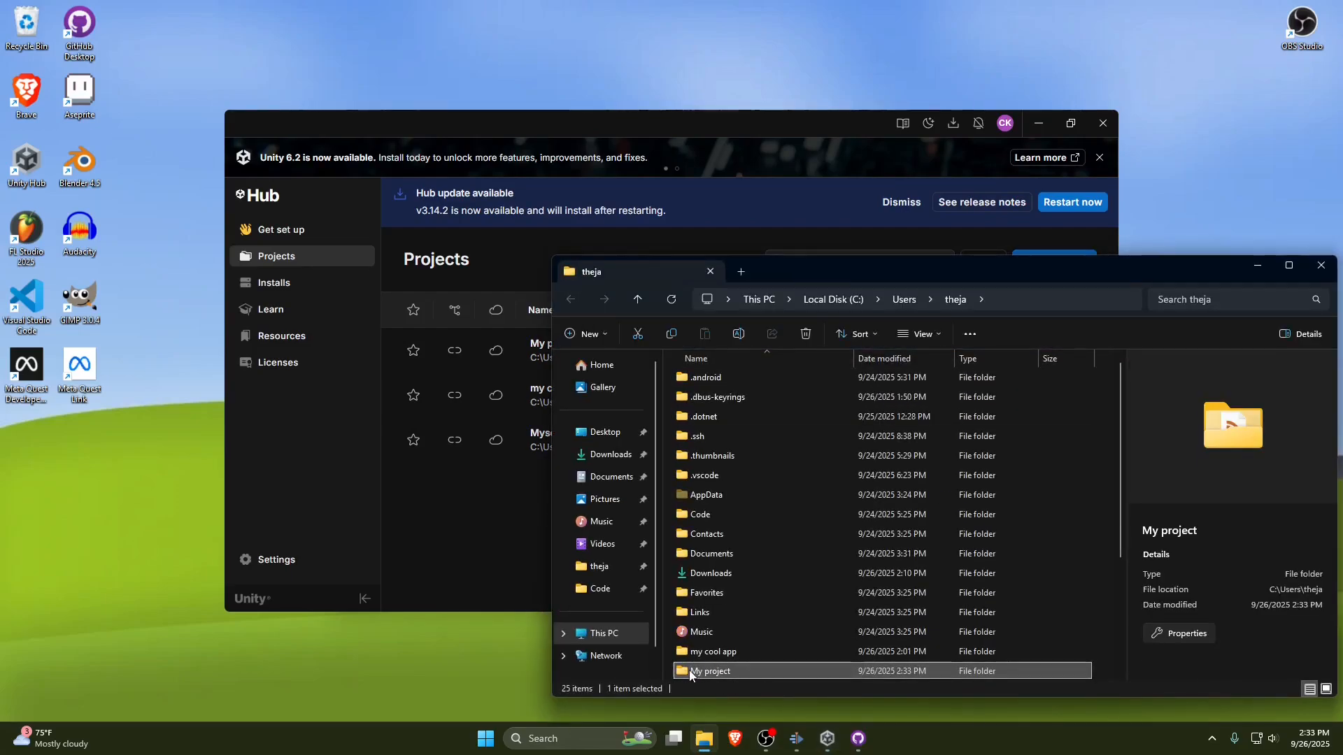
pyautogui.doubleClick(717, 672)
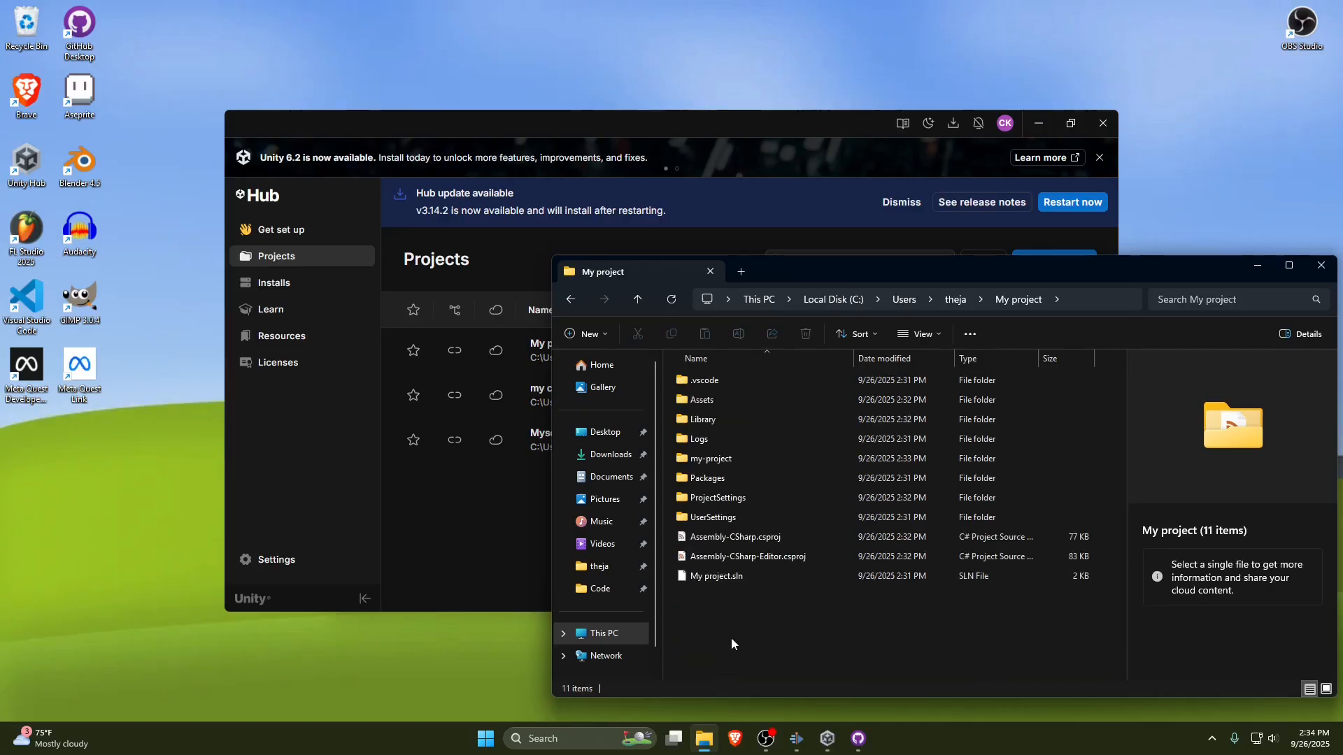
pyautogui.doubleClick(729, 465)
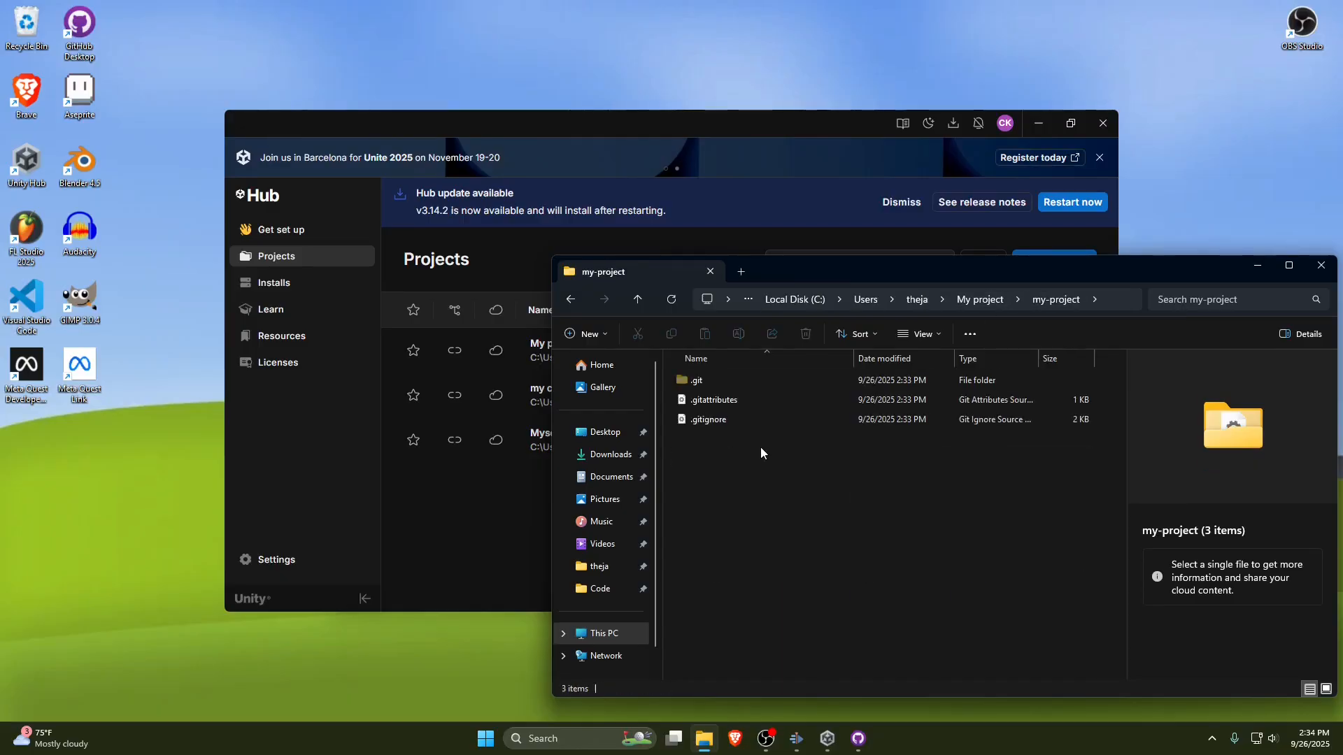
# Check File Explorer's view options for whether hidden items are shown.
pyautogui.moveTo(1010, 506); pyautogui.dragTo(961, 469)
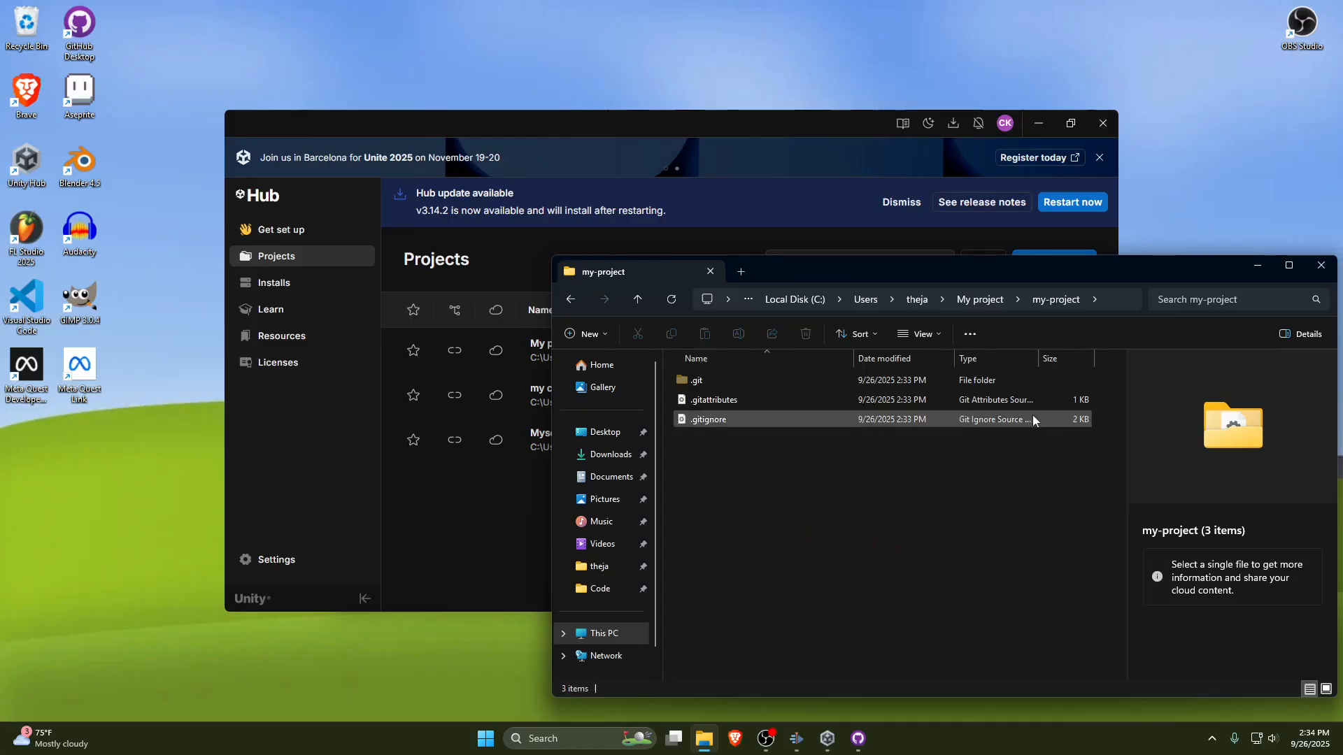
pyautogui.click(968, 336)
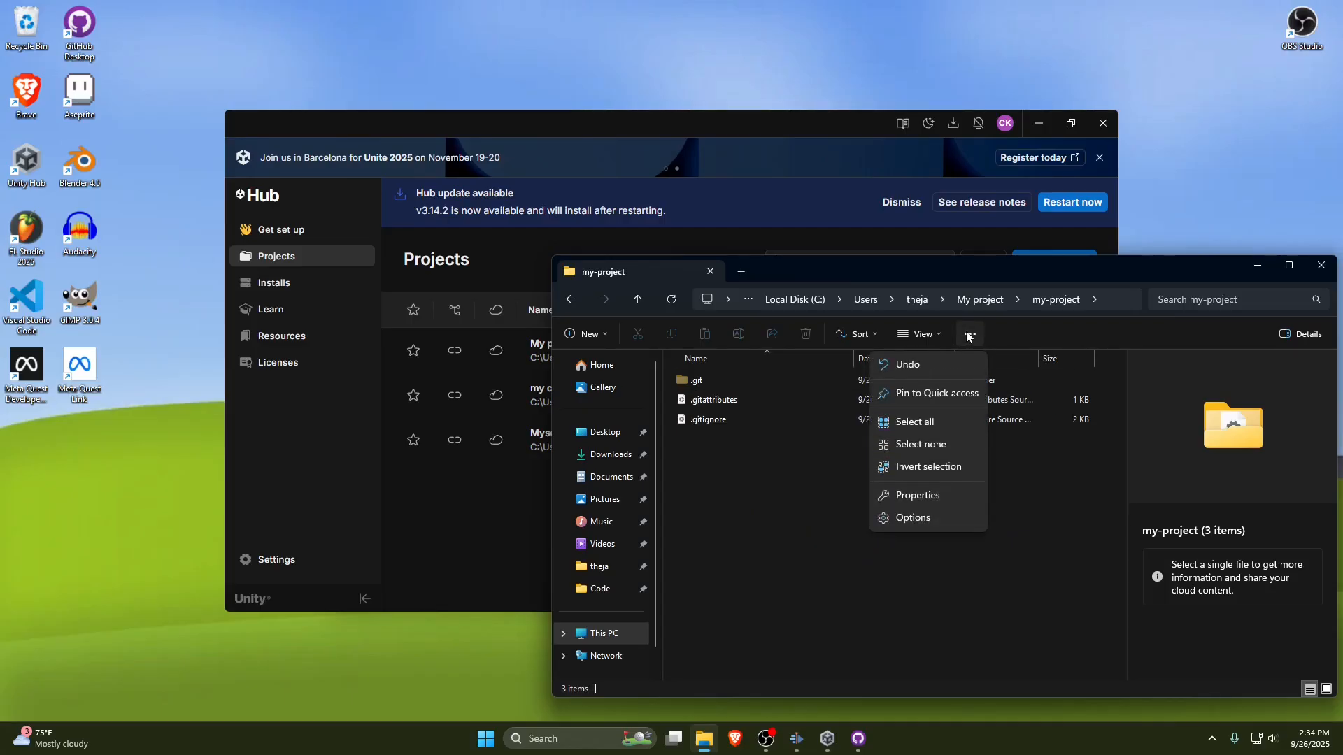
pyautogui.click(966, 332)
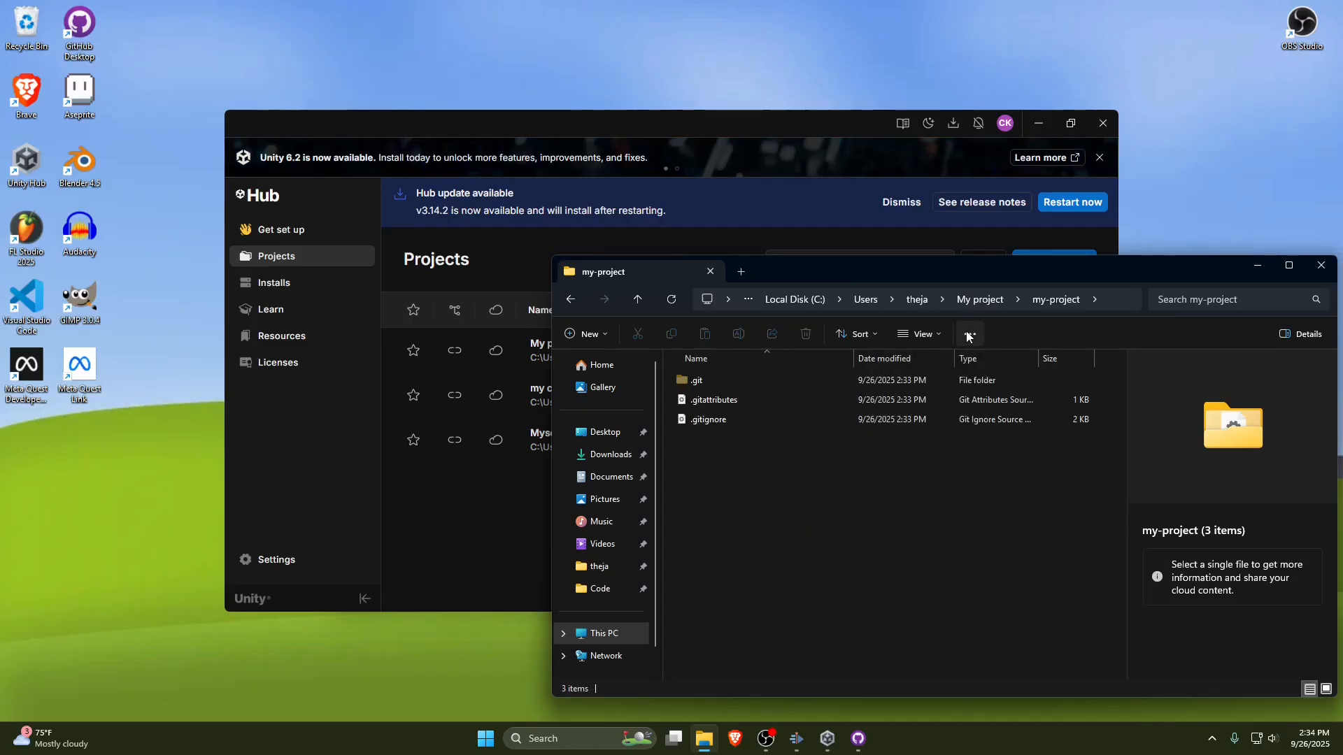
pyautogui.click(922, 334)
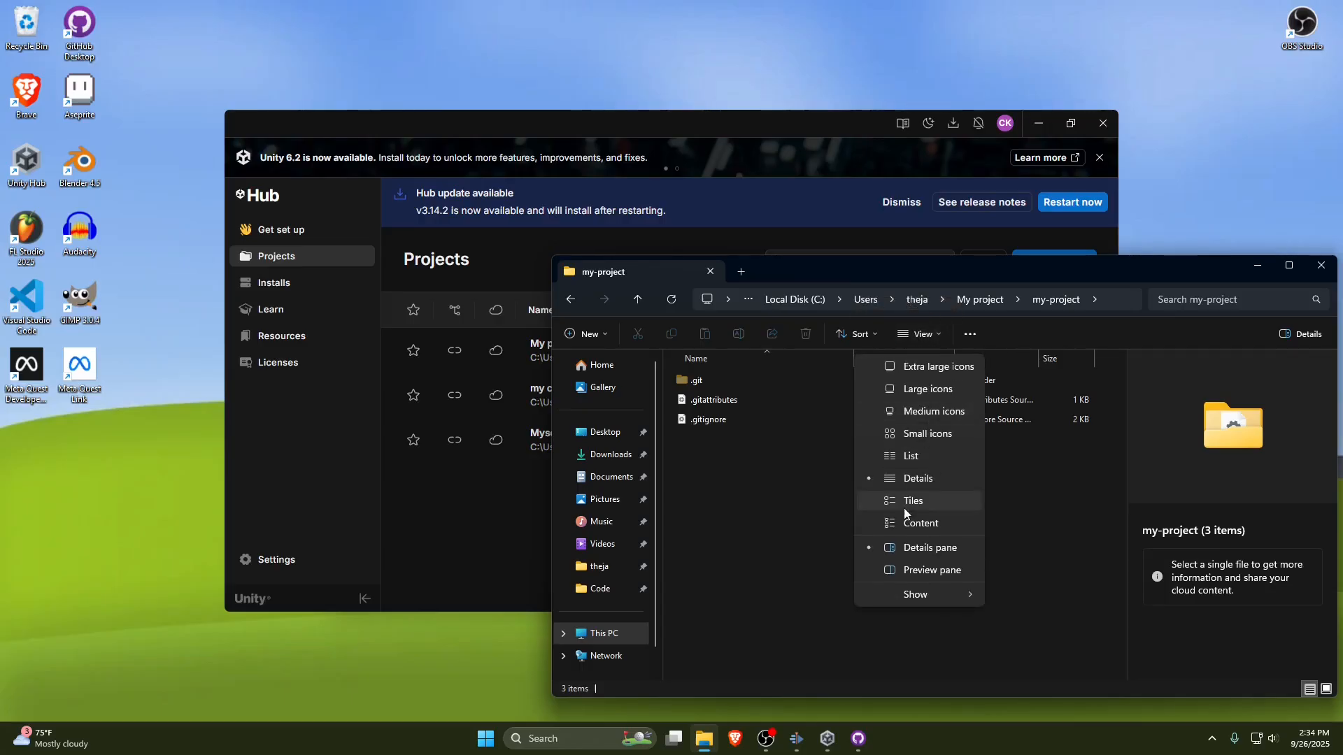
pyautogui.moveTo(921, 598)
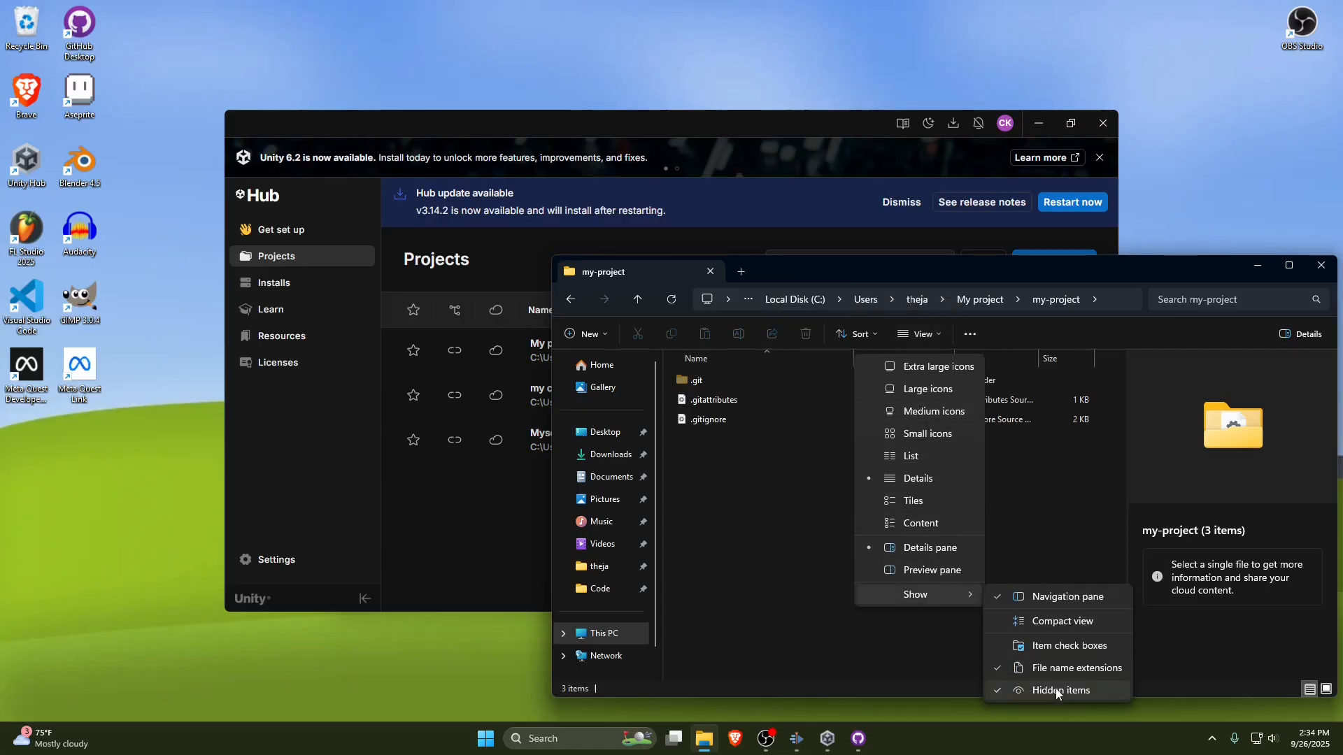
pyautogui.click(766, 587)
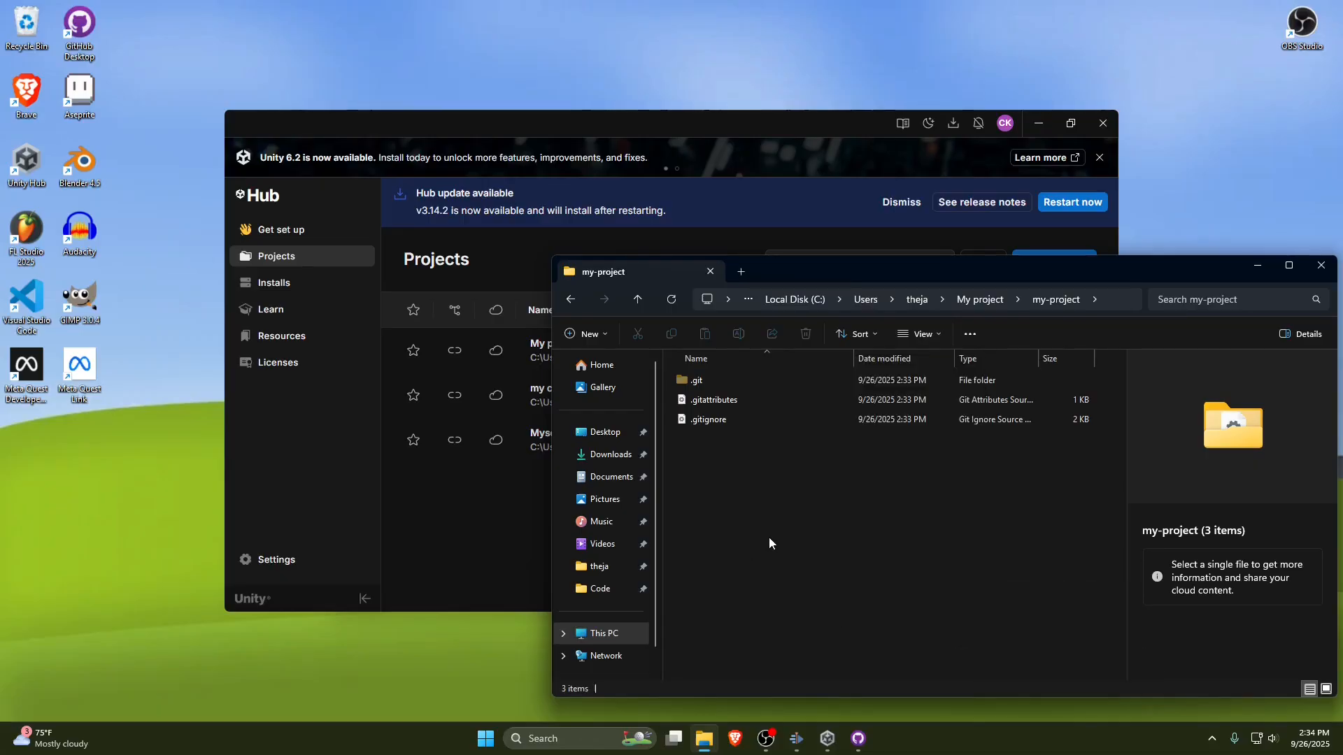
# Move .git, .gitattributes and .gitignore from my-project up into the "My project" folder and delete the emptied my-project folder.
pyautogui.moveTo(753, 452); pyautogui.dragTo(733, 375)
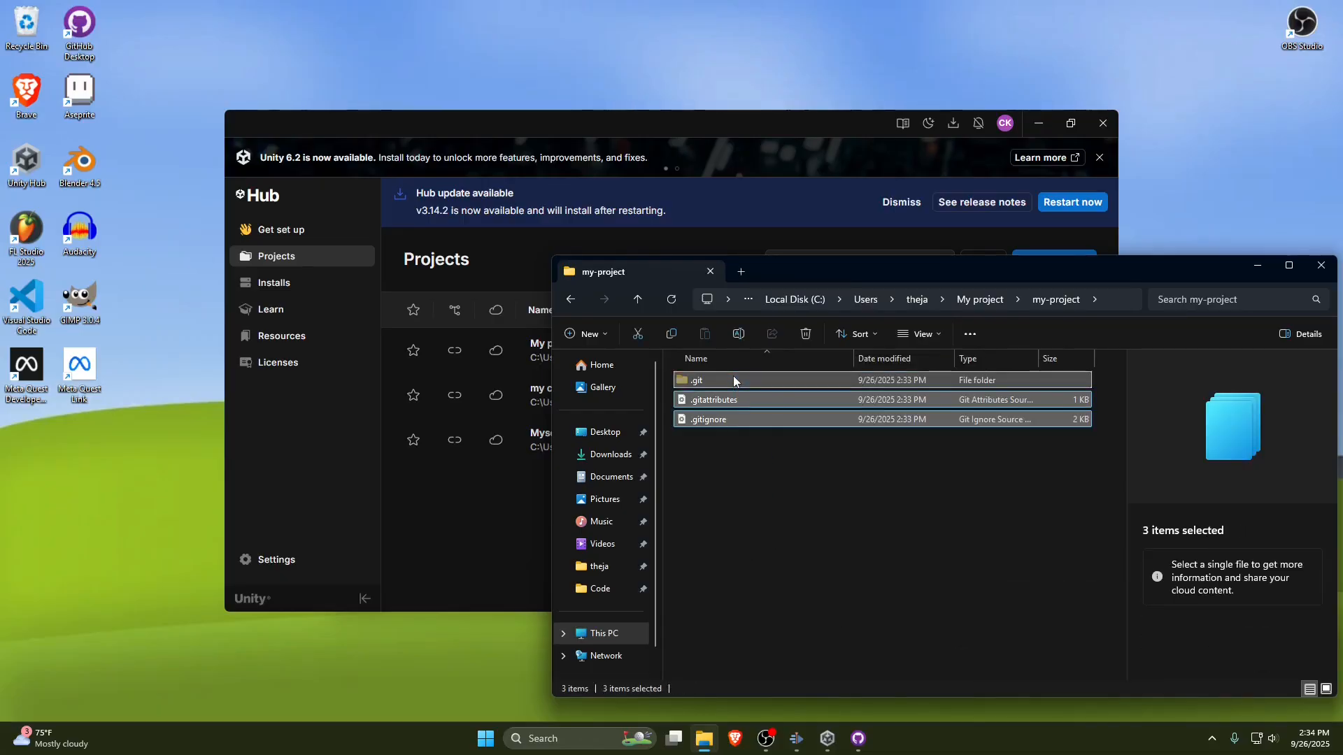
pyautogui.hotkey('ctrl', 'x')
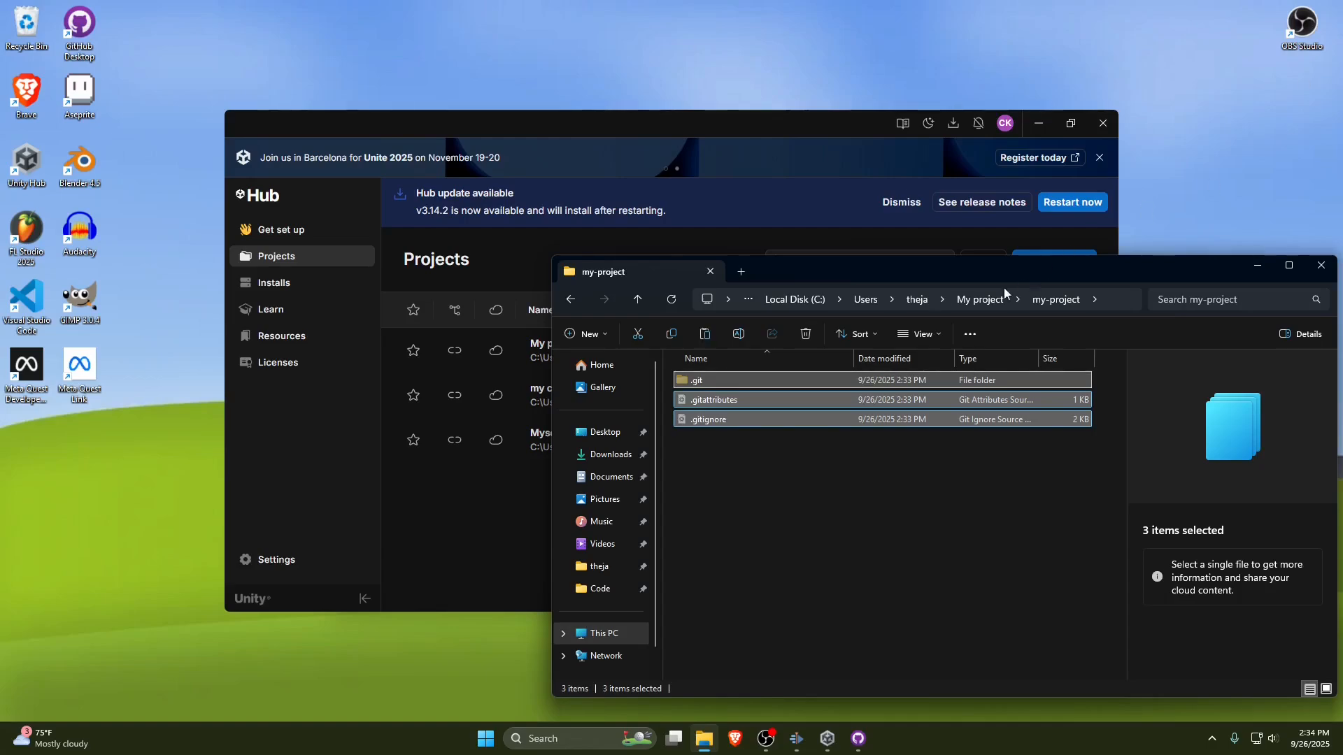
pyautogui.click(992, 305)
pyautogui.click(850, 592)
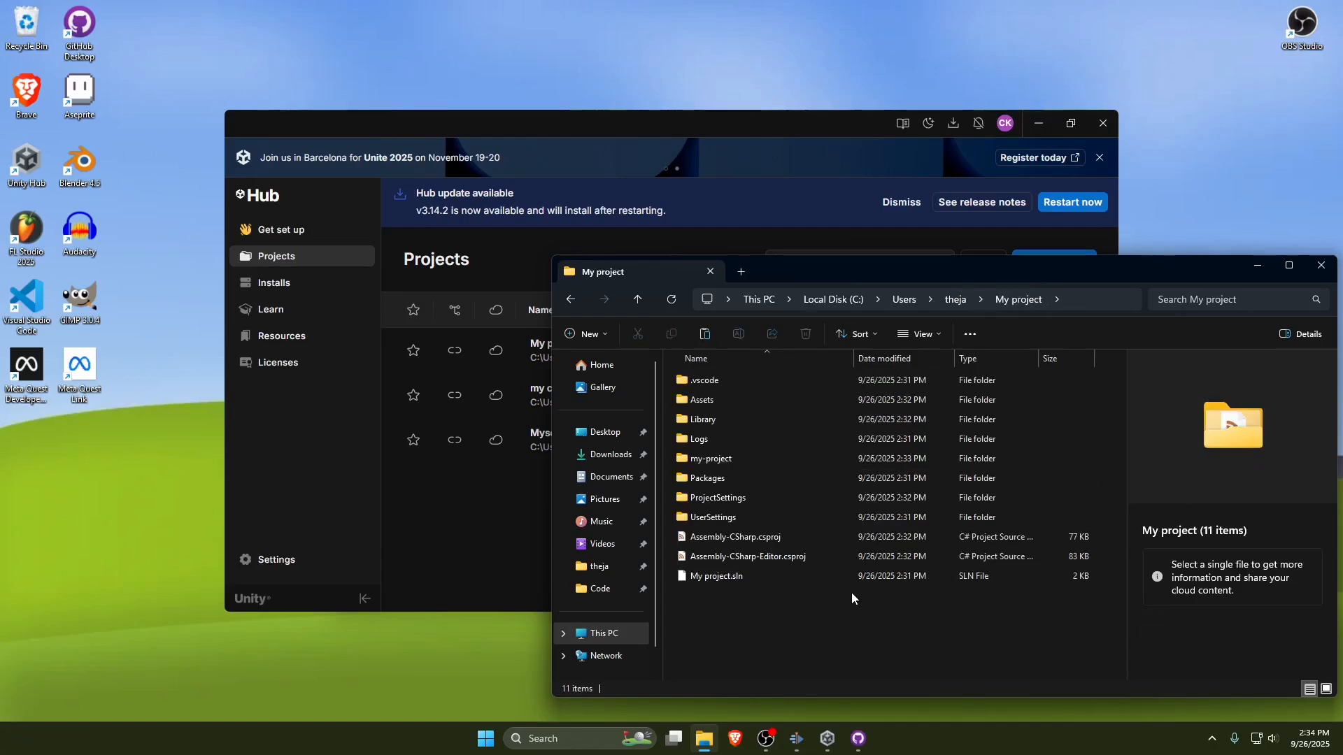
pyautogui.hotkey('ctrl', 'v')
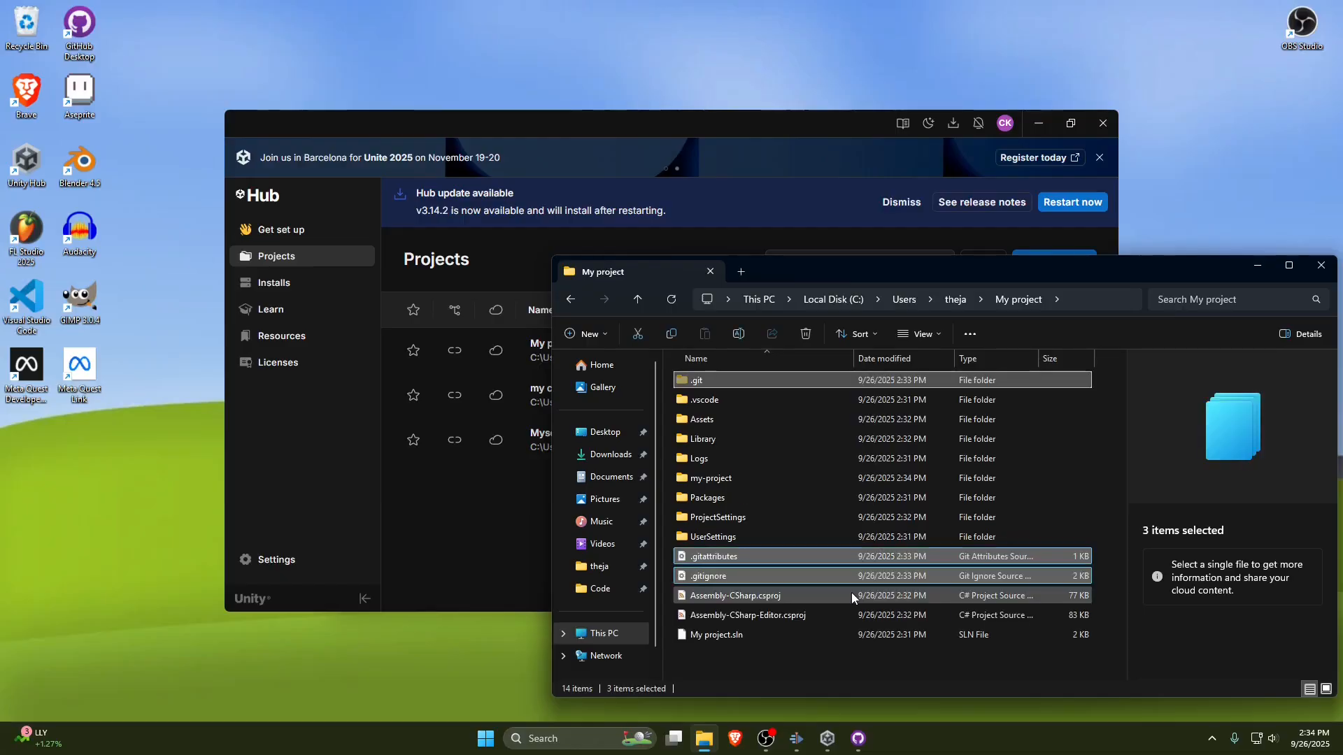
pyautogui.click(797, 481)
pyautogui.press('Delete')
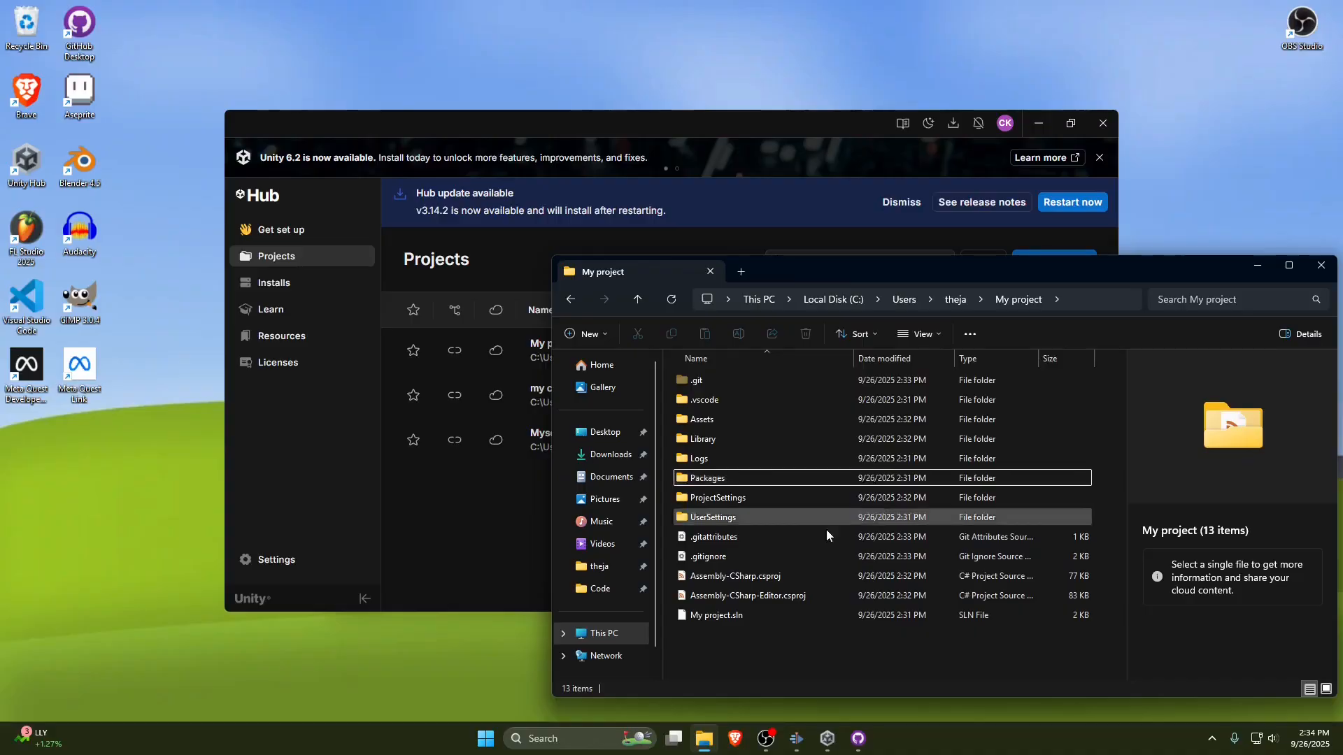
# In GitHub Desktop, locate the moved repository in the "My project" folder and publish it to GitHub.com as private under that name.
pyautogui.click(859, 739)
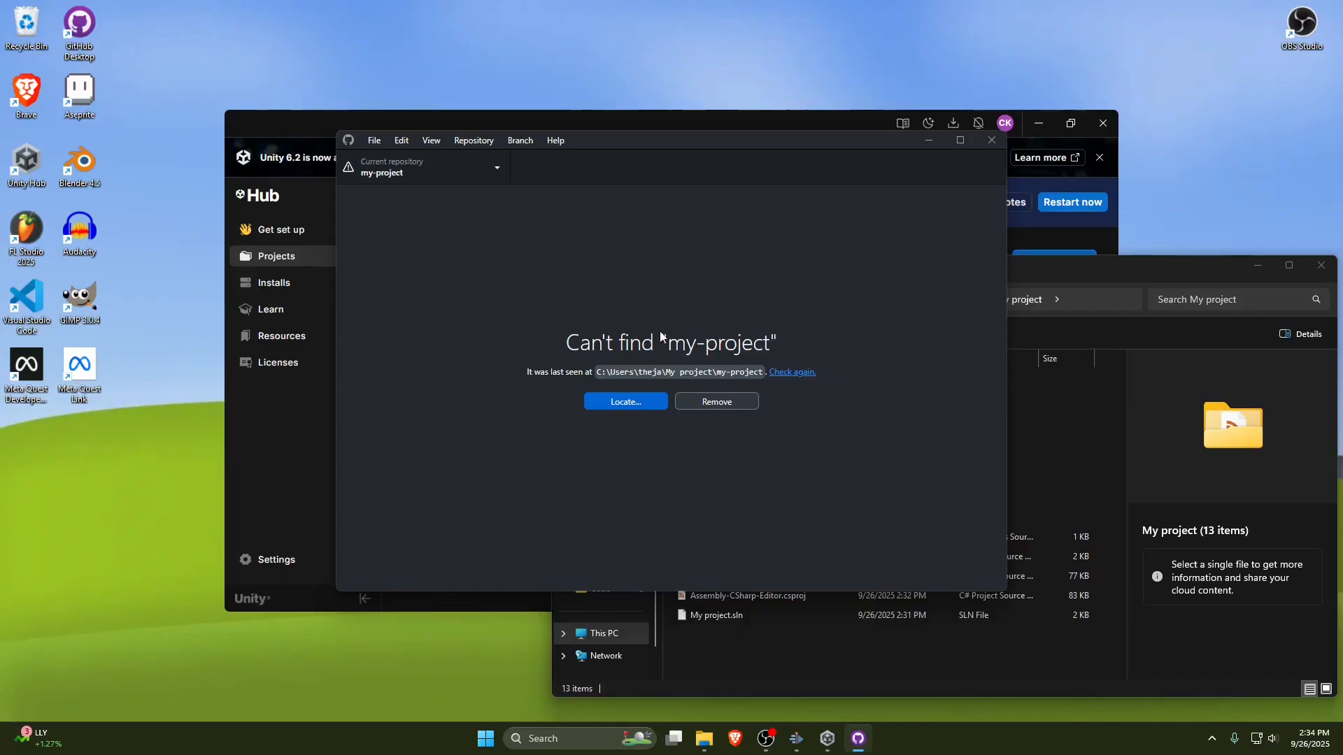
pyautogui.click(608, 402)
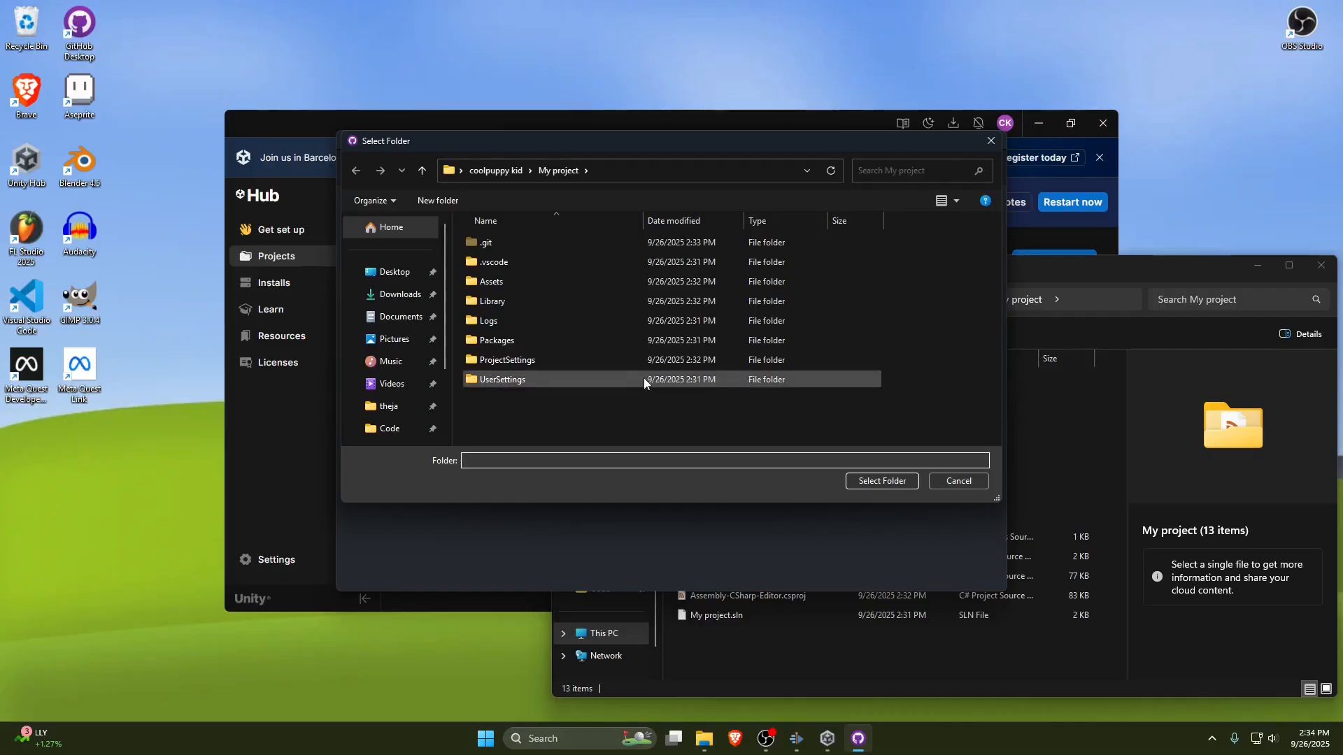
pyautogui.click(554, 172)
pyautogui.click(895, 485)
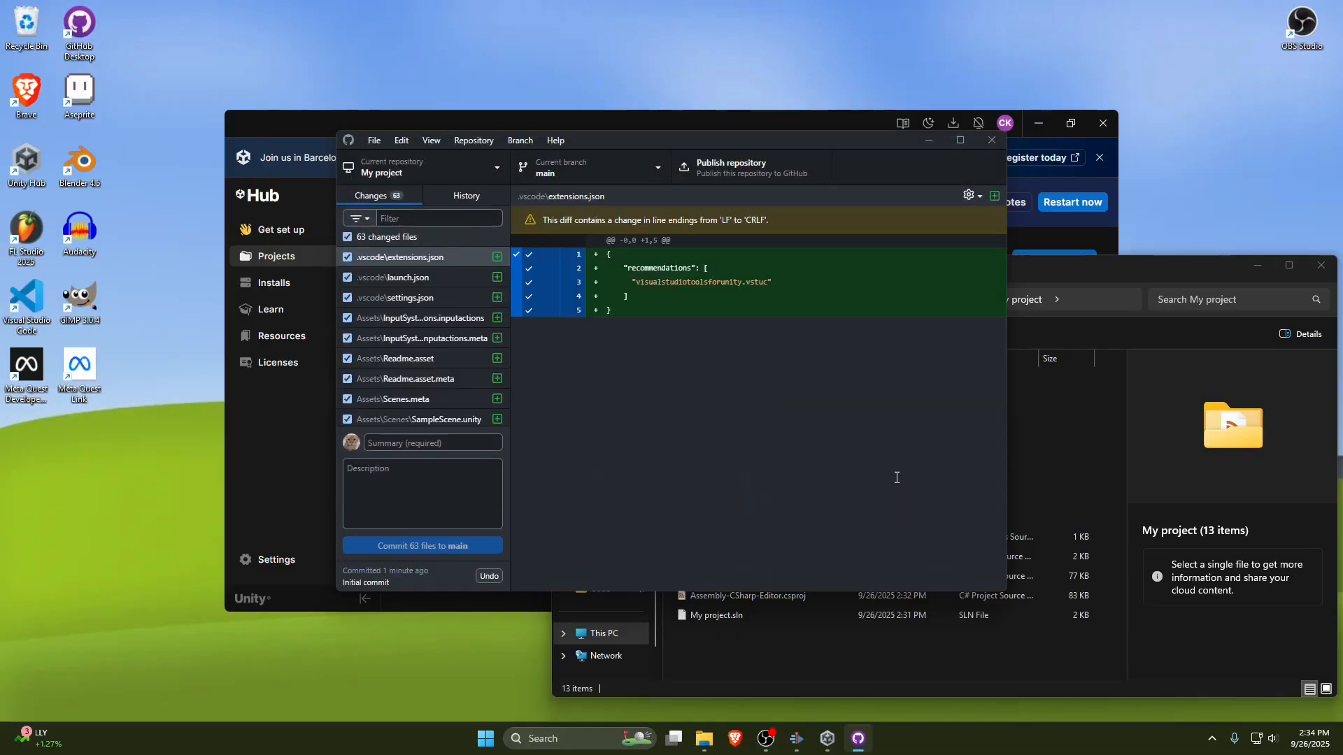
pyautogui.click(751, 165)
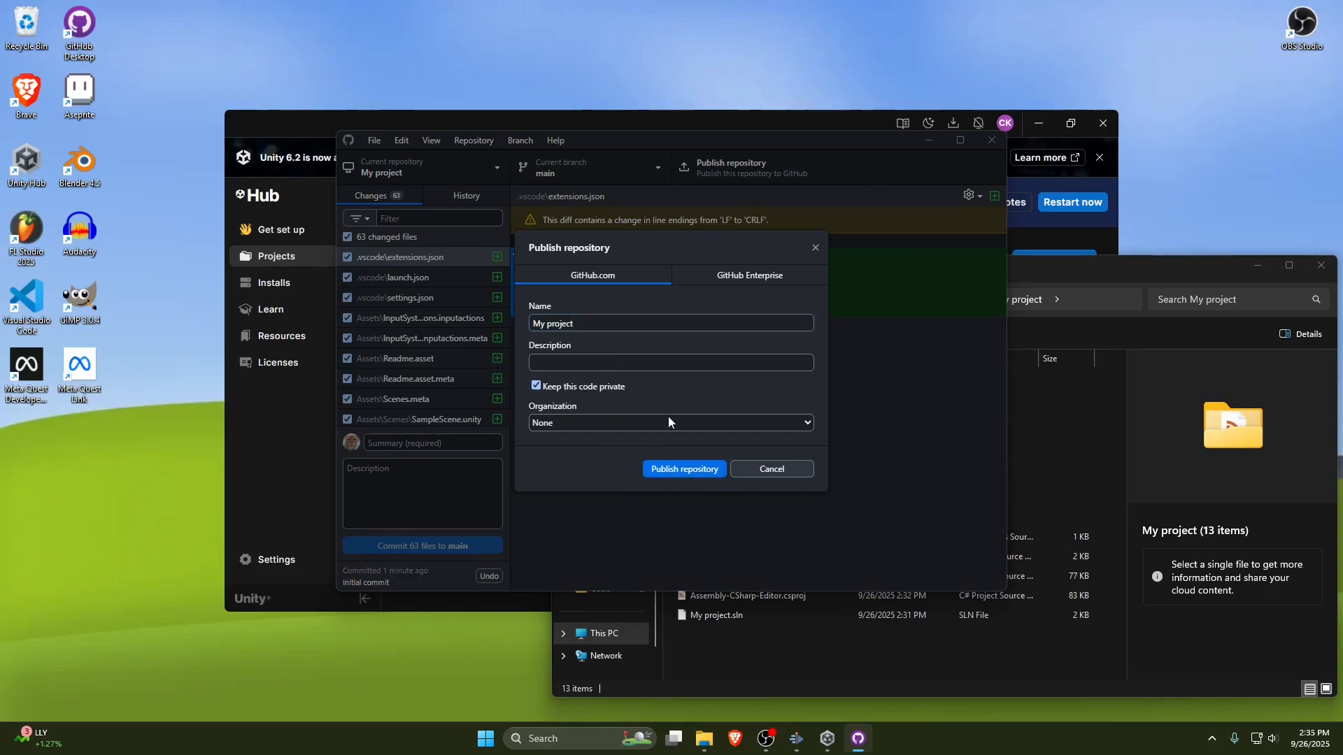
pyautogui.click(675, 475)
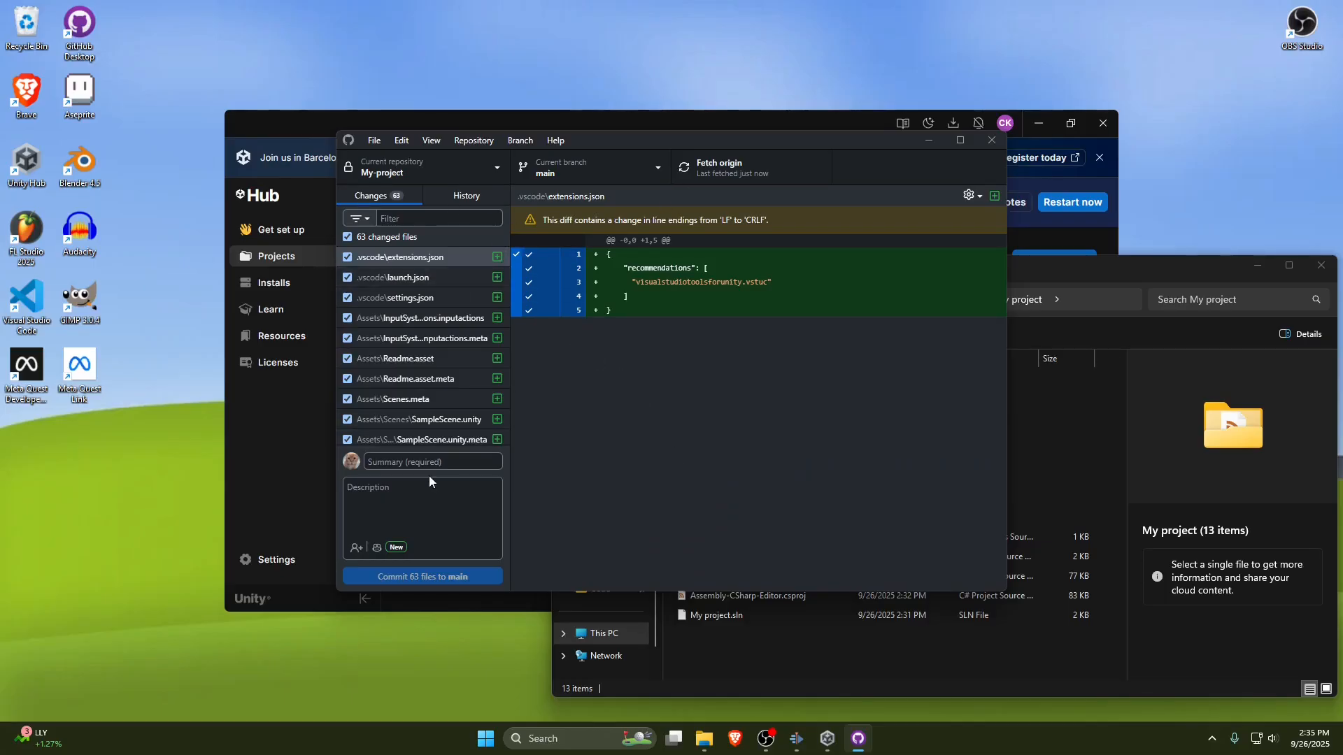
# Review the changed files, commit them all to main with the summary "init" and push the commit to origin.
pyautogui.scroll(-15, 448, 301)
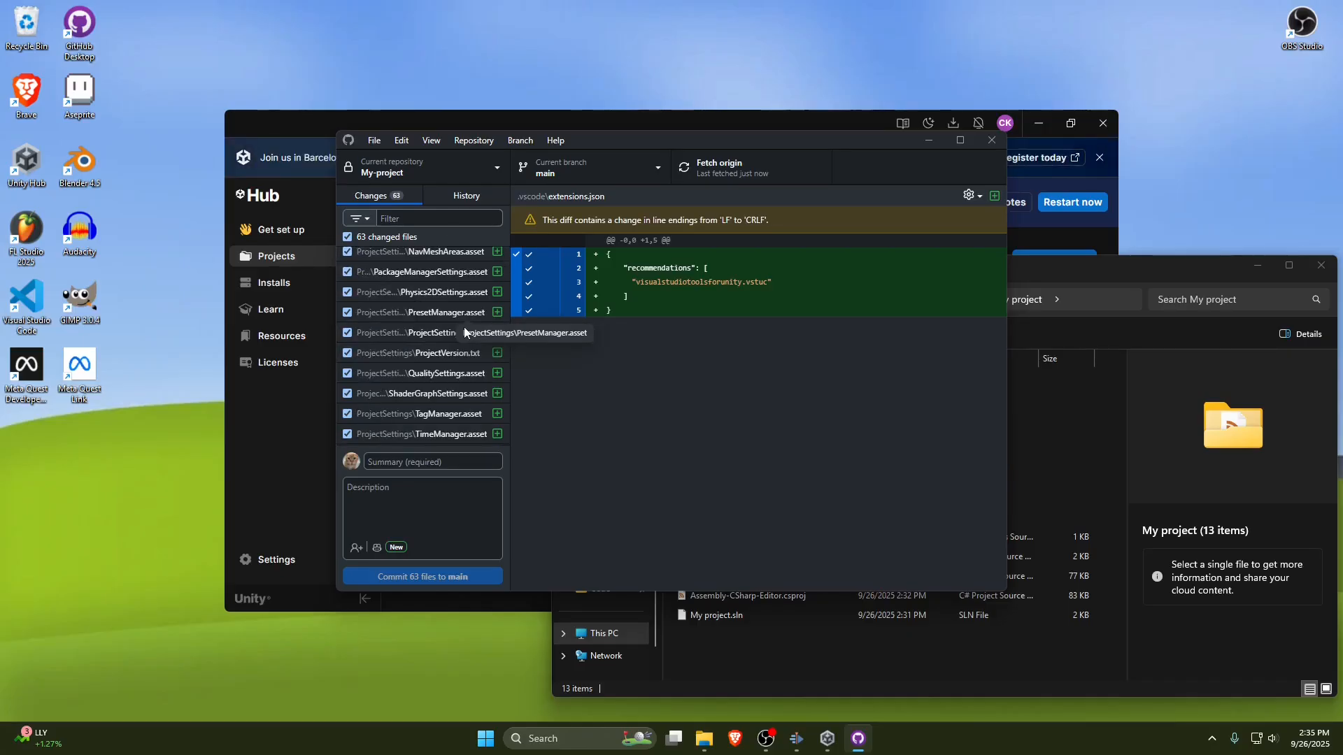
pyautogui.scroll(3, 465, 318)
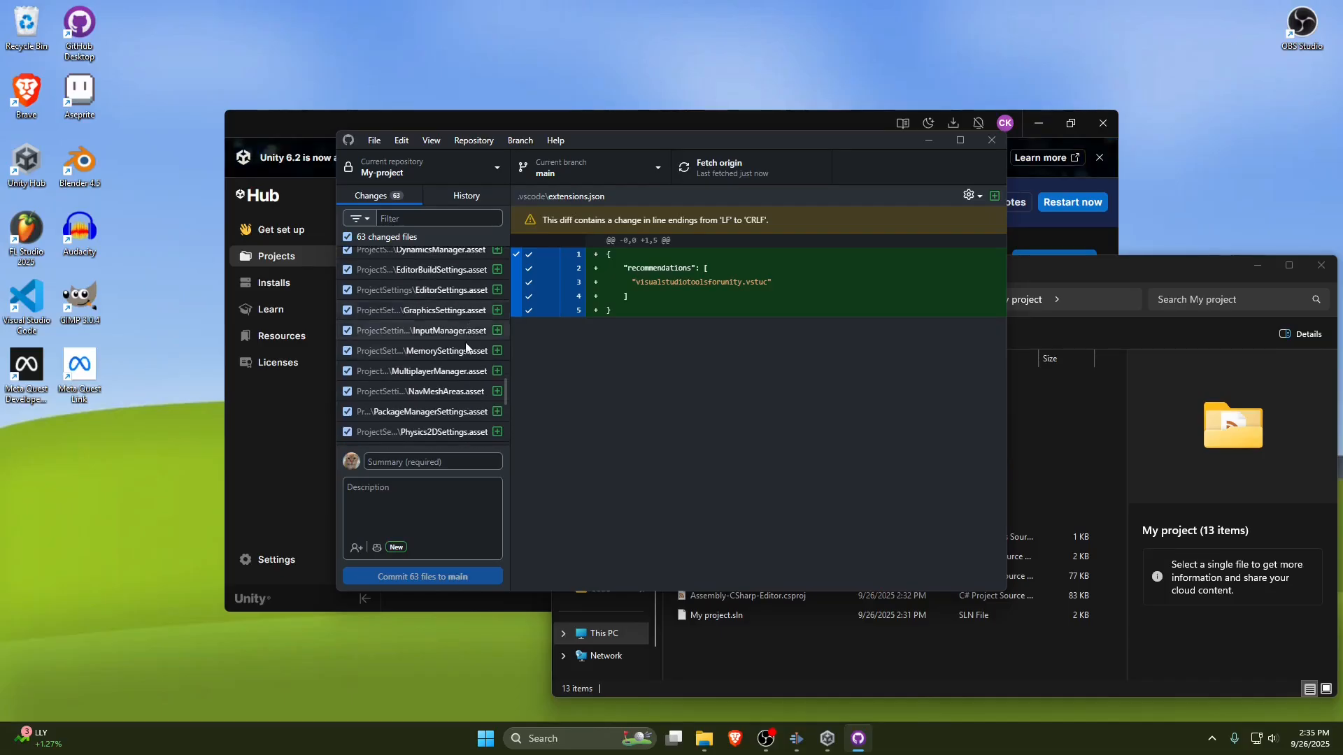
pyautogui.click(412, 456)
pyautogui.write('Init')
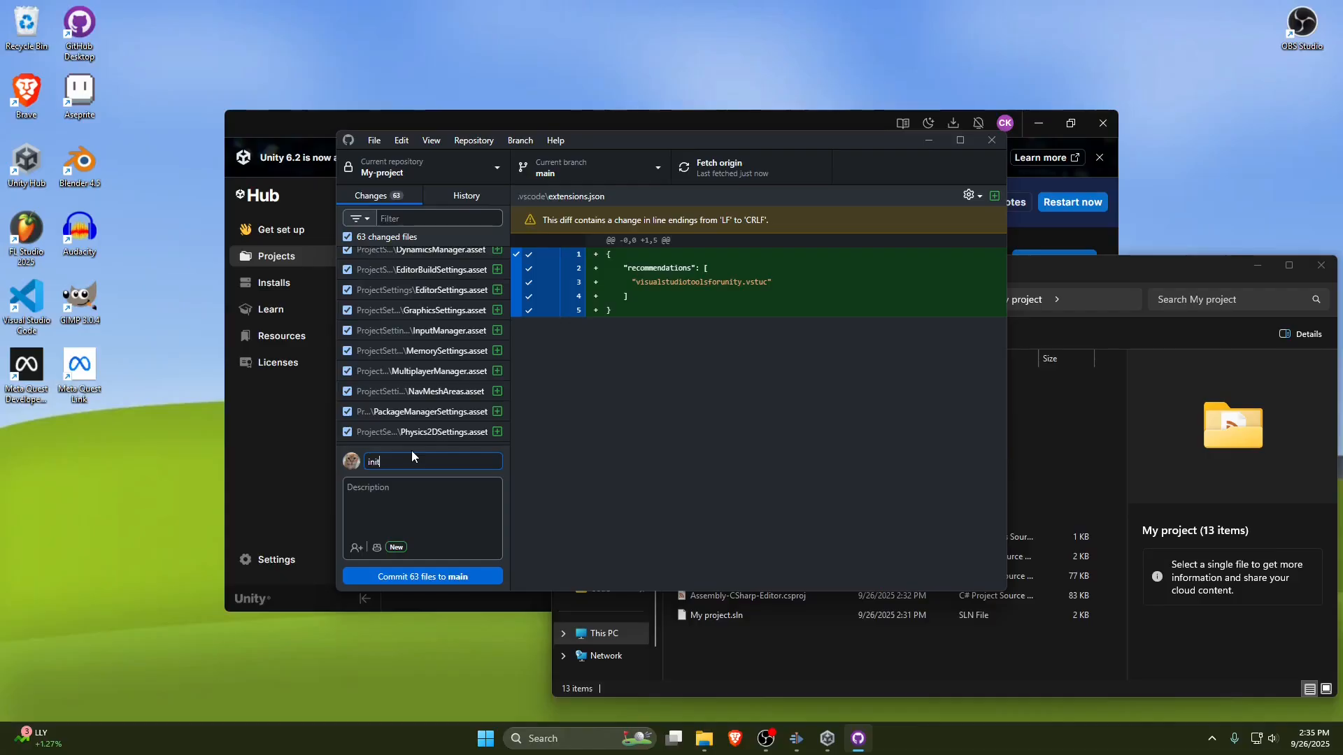
pyautogui.click(409, 579)
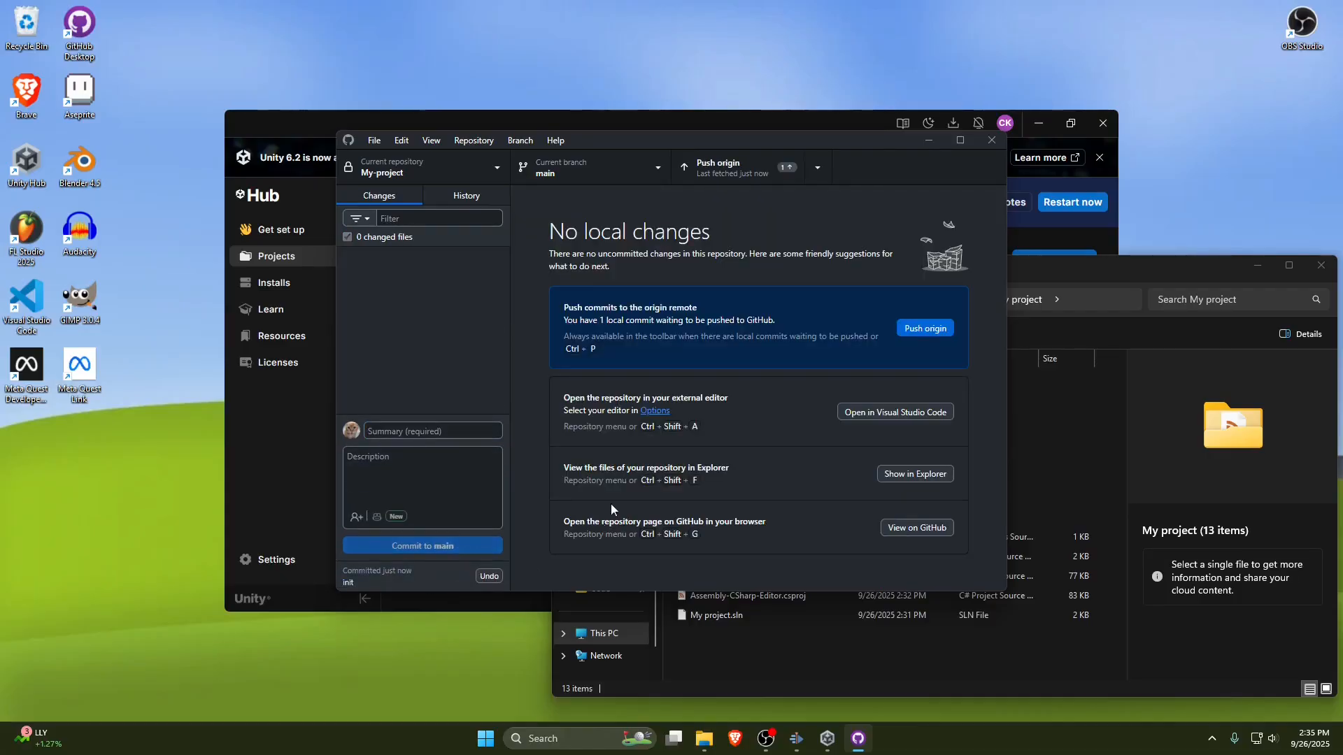
pyautogui.click(770, 166)
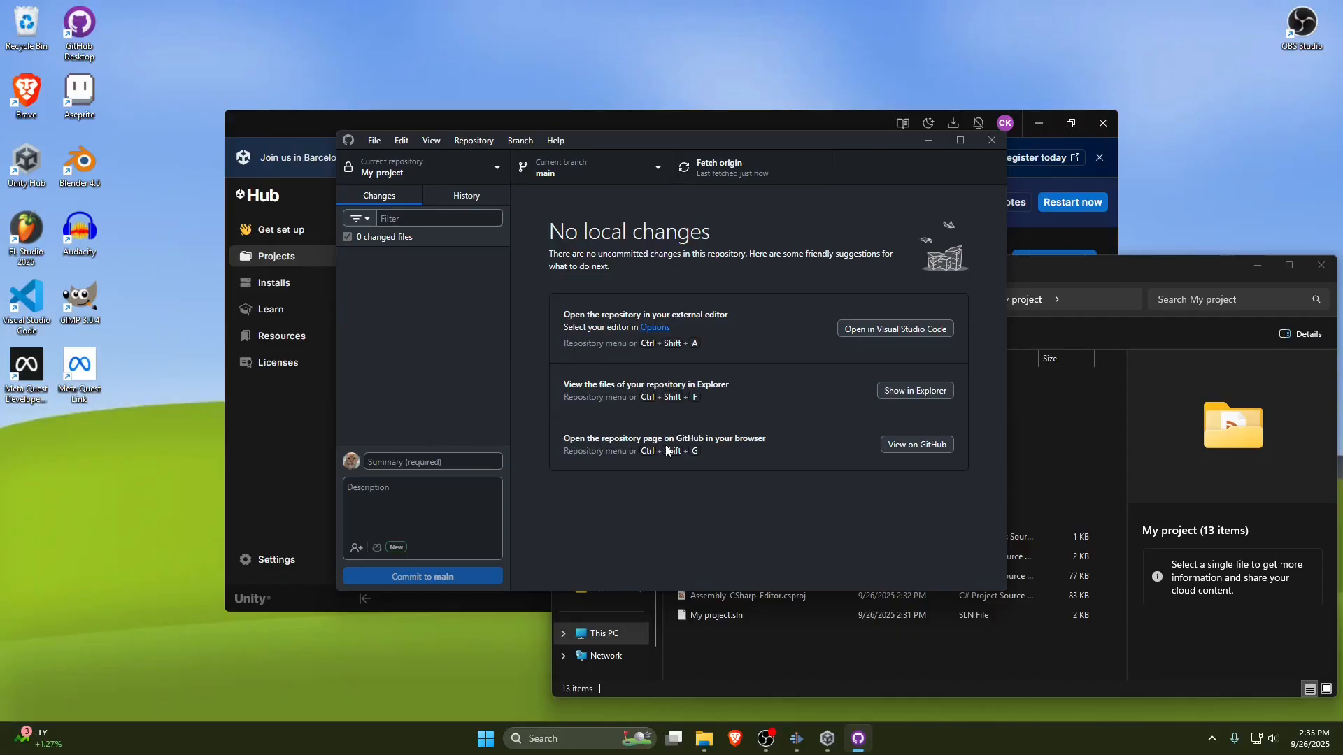
pyautogui.click(448, 462)
pyautogui.write('hbuhbjhjjhk')
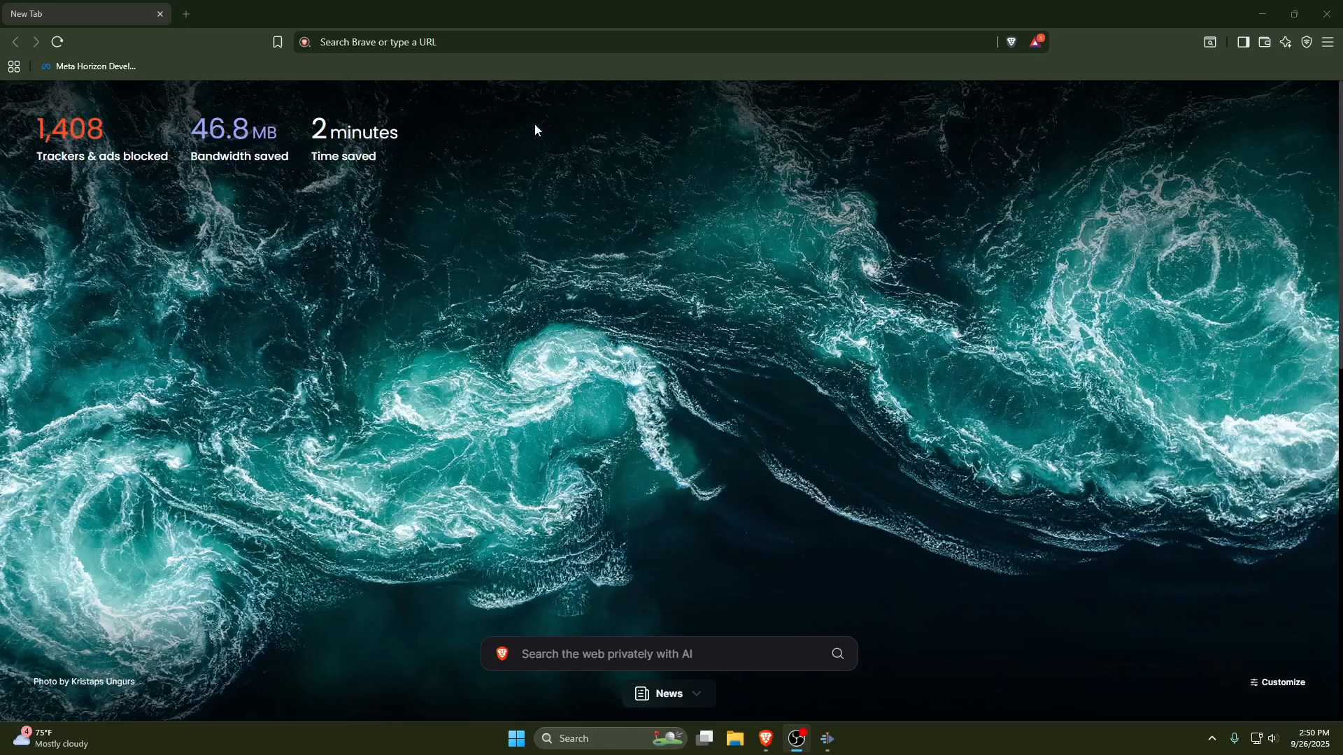
# In Brave, search for "visual studio code", view its official download page at code.visualstudio.com and close the browser.
pyautogui.click(527, 45)
pyautogui.write('v')
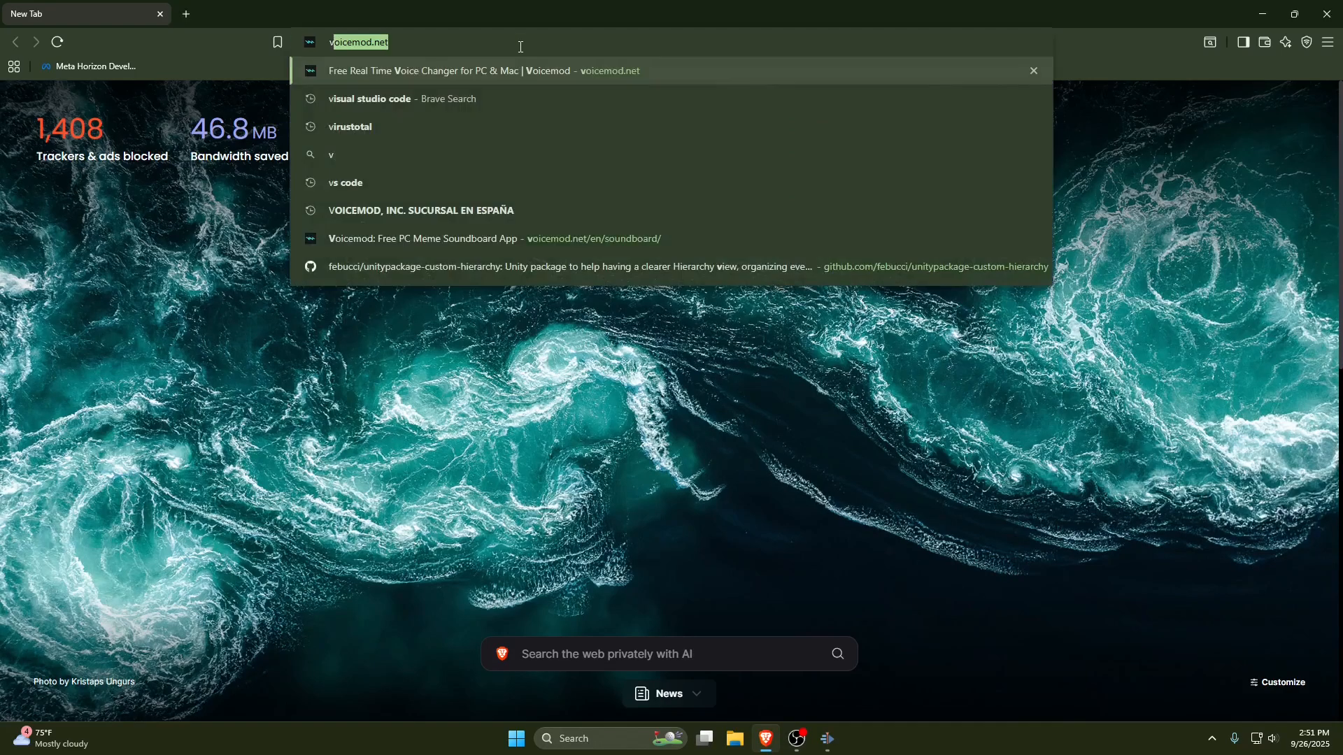
pyautogui.write('is')
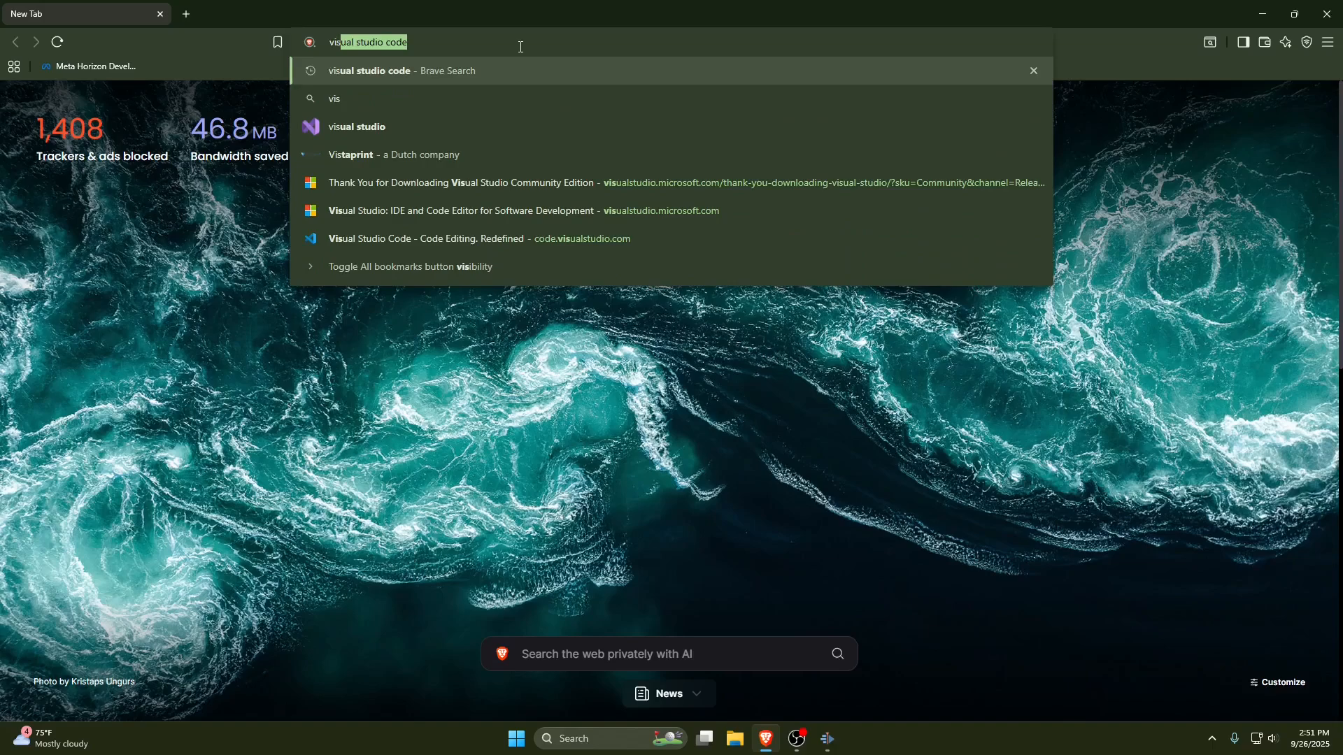
pyautogui.press('Return')
pyautogui.click(315, 205)
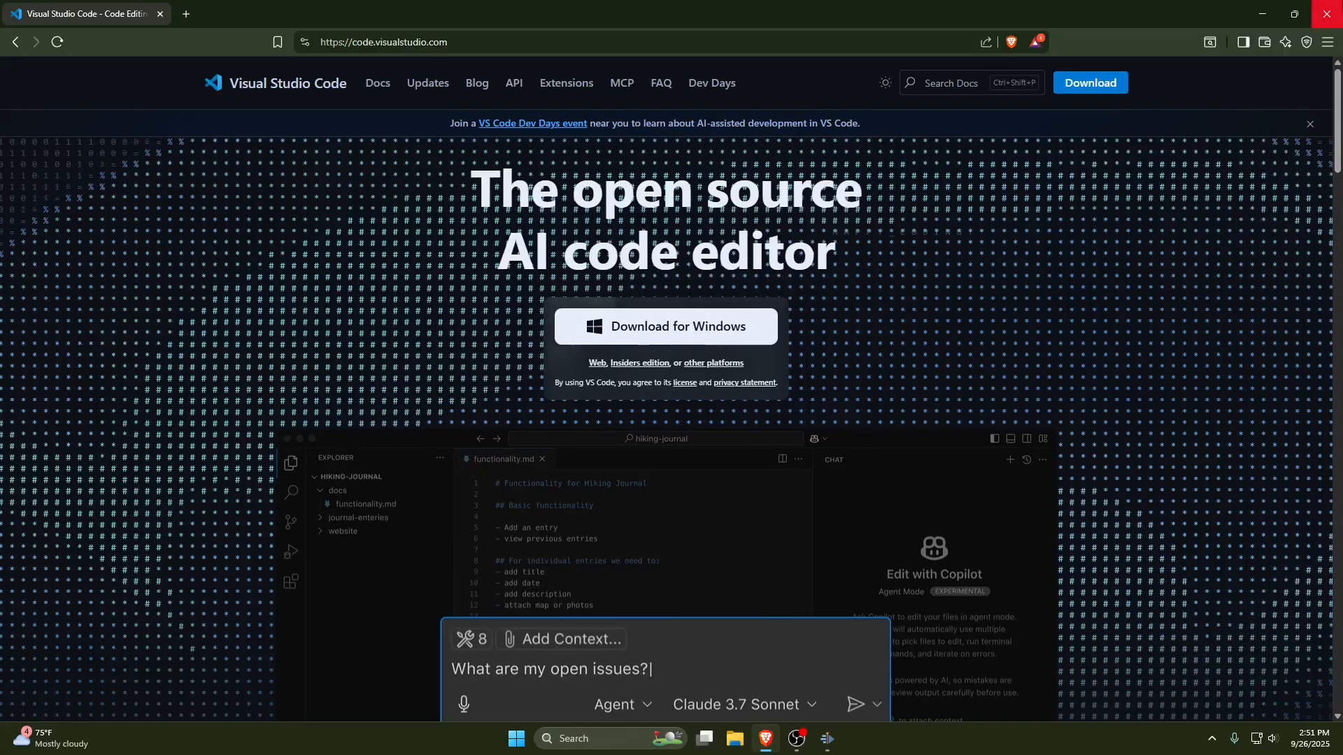
pyautogui.click(1326, 13)
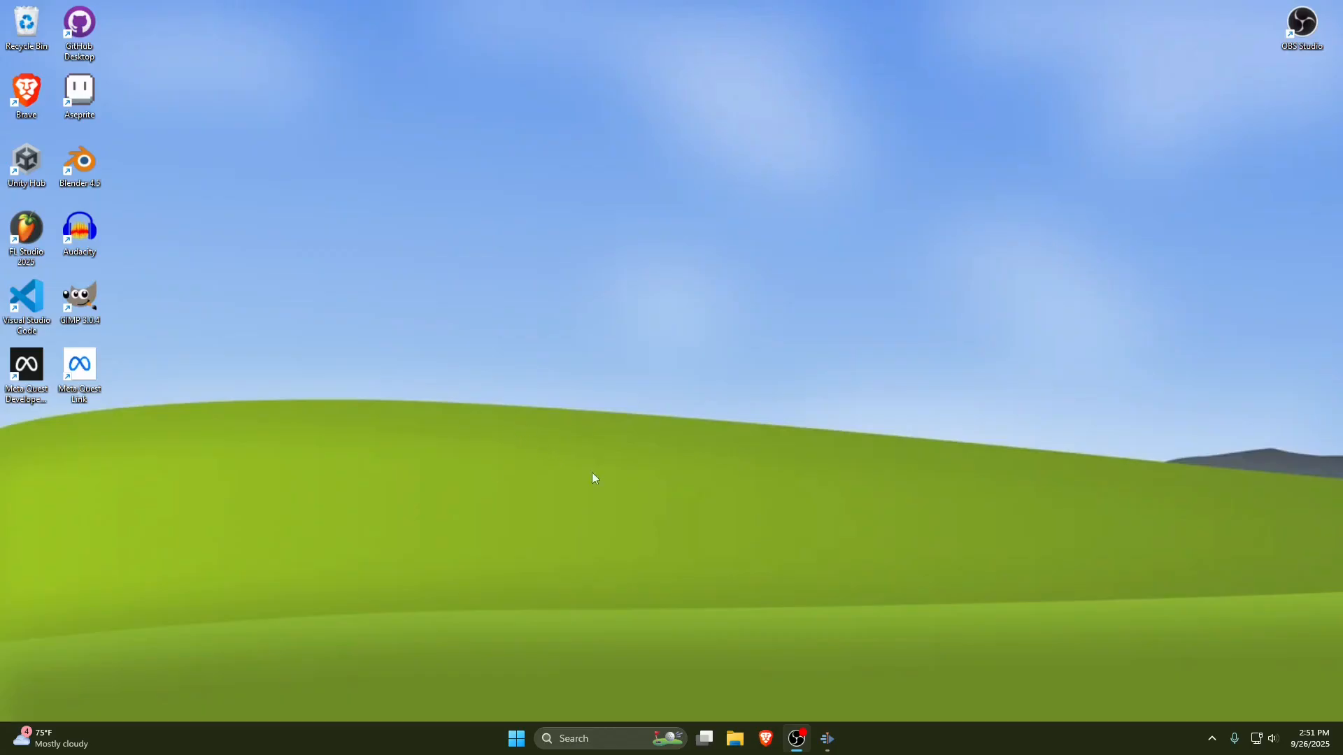
# Launch Visual Studio Code and dismiss its Git and restore notifications.
pyautogui.doubleClick(28, 304)
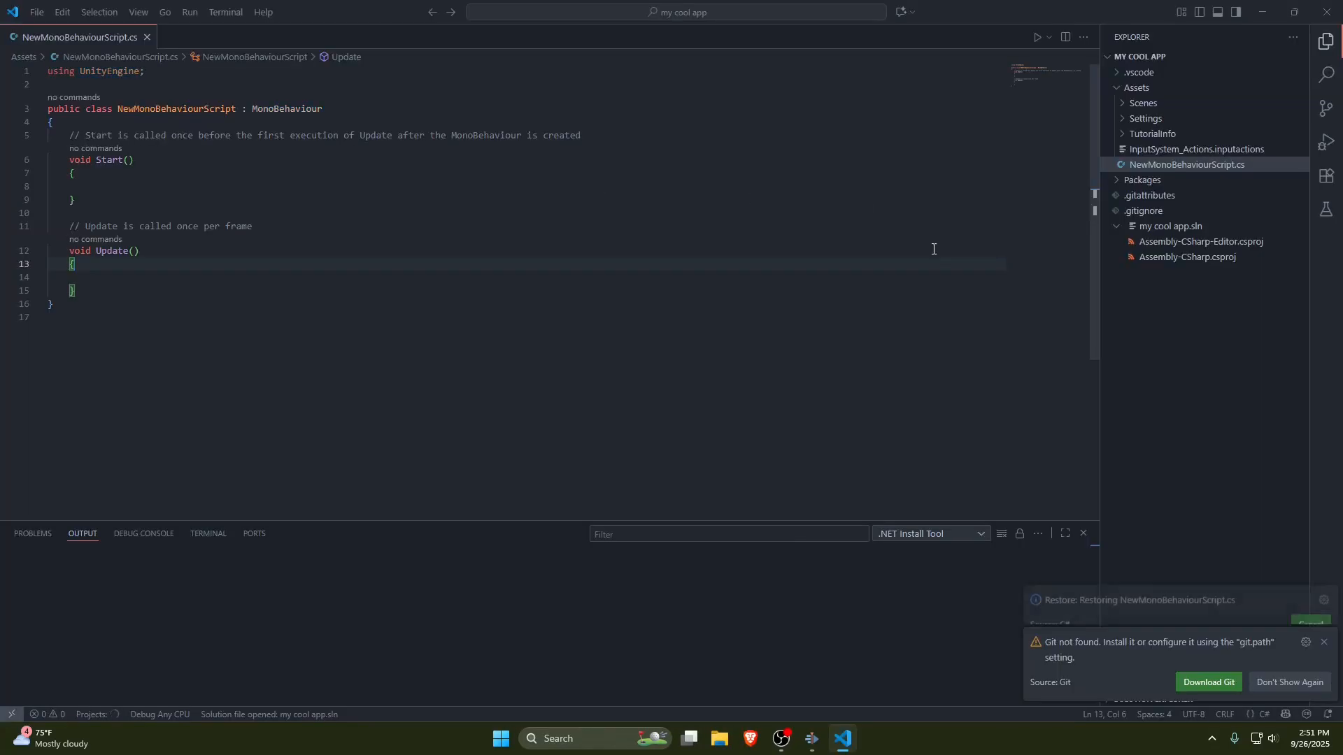
pyautogui.click(1316, 582)
pyautogui.click(1324, 642)
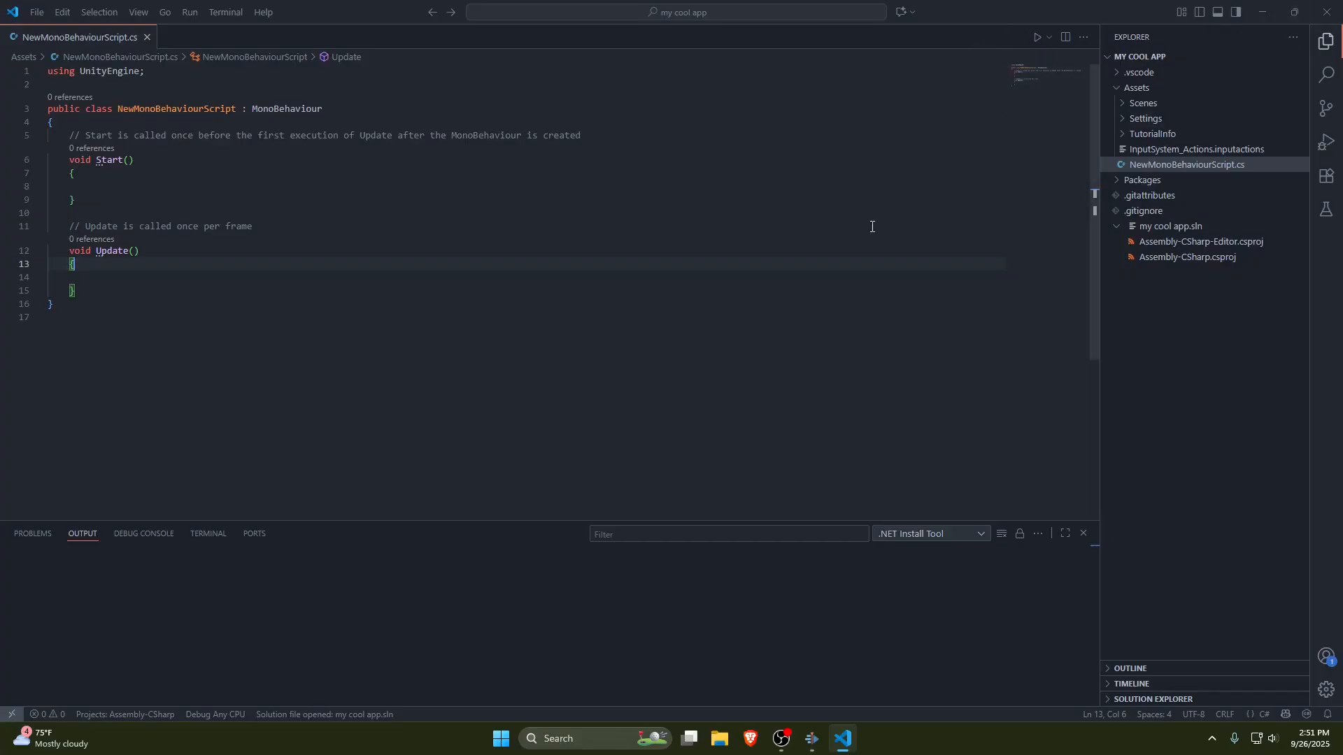
# Move the primary side bar to the left side of the editor and back to the right side.
pyautogui.rightClick(1316, 310)
pyautogui.click(1252, 484)
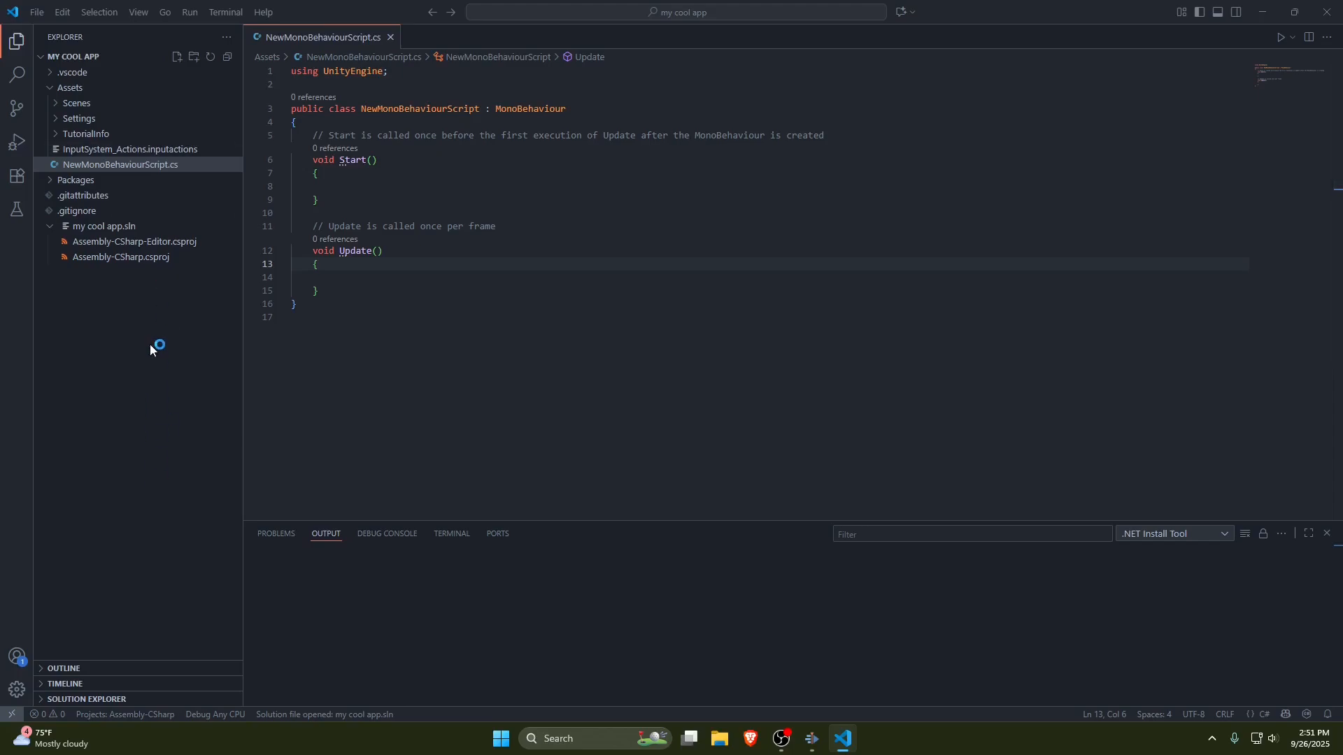
pyautogui.rightClick(20, 279)
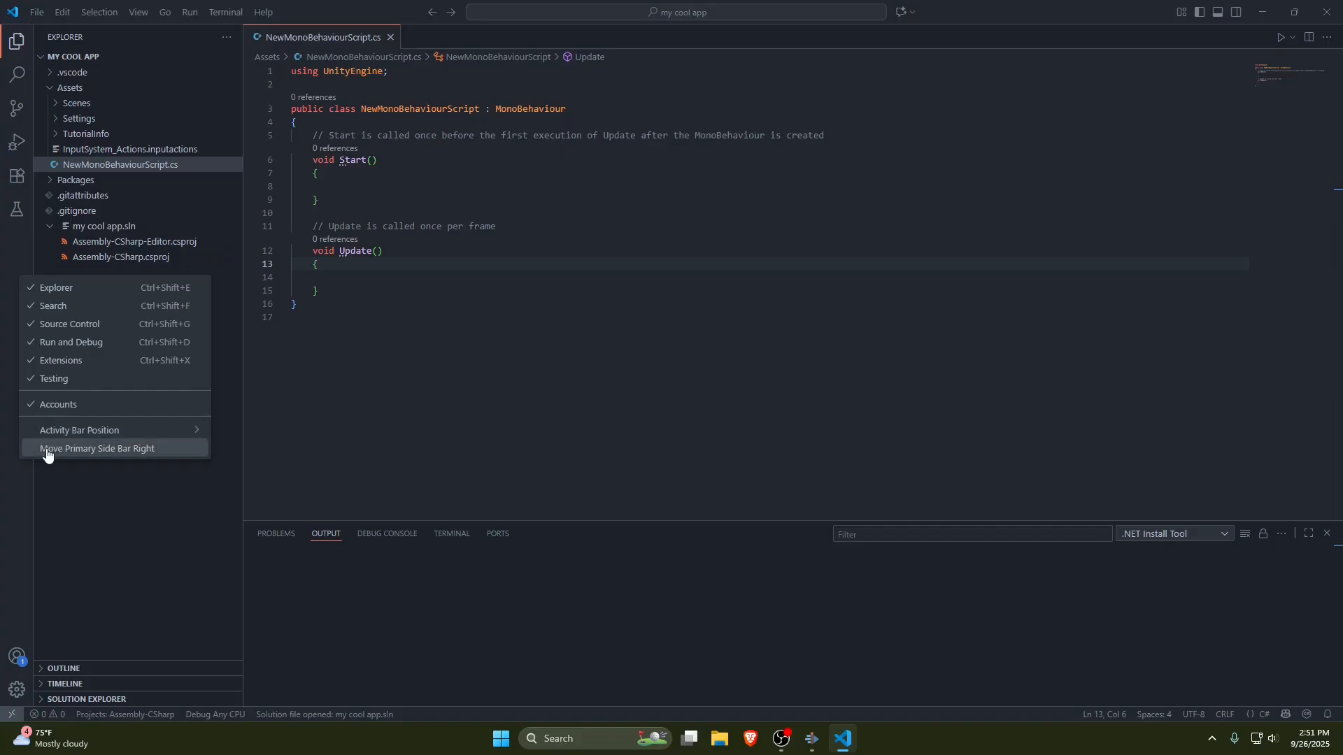
pyautogui.rightClick(11, 245)
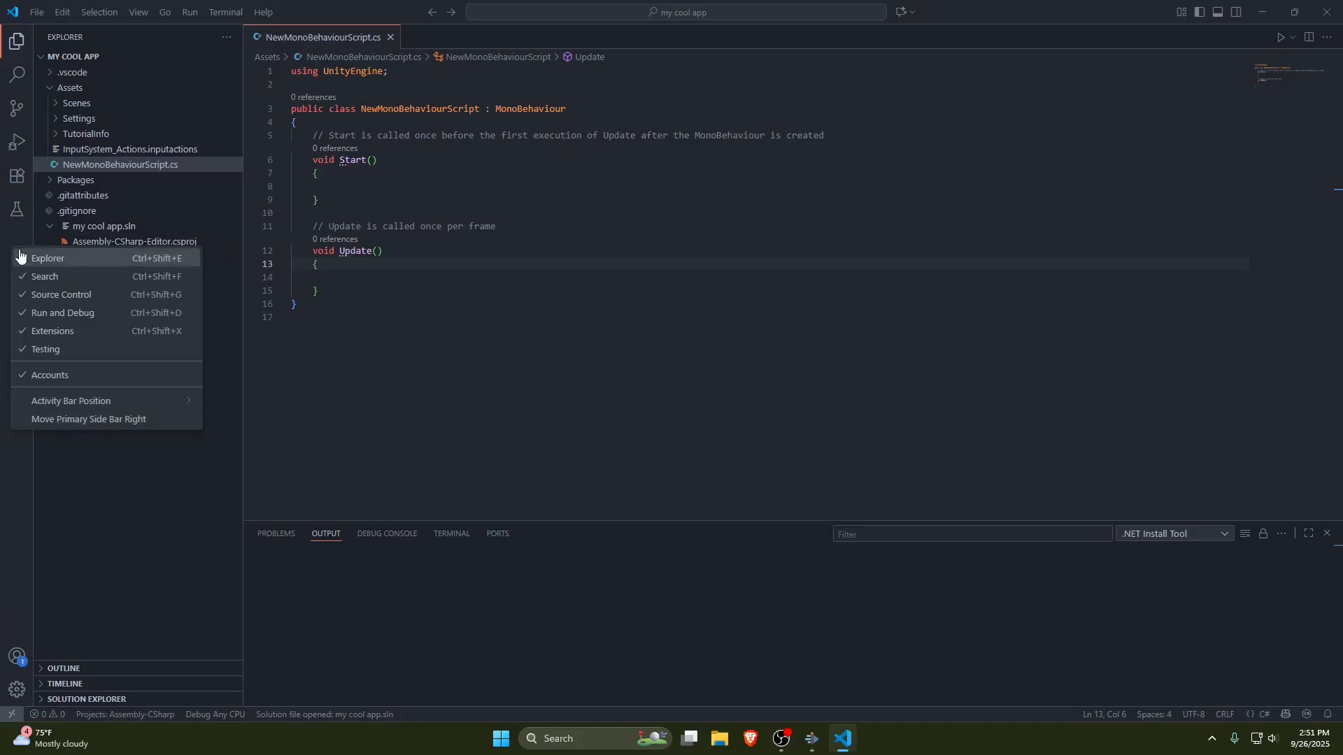
pyautogui.click(61, 420)
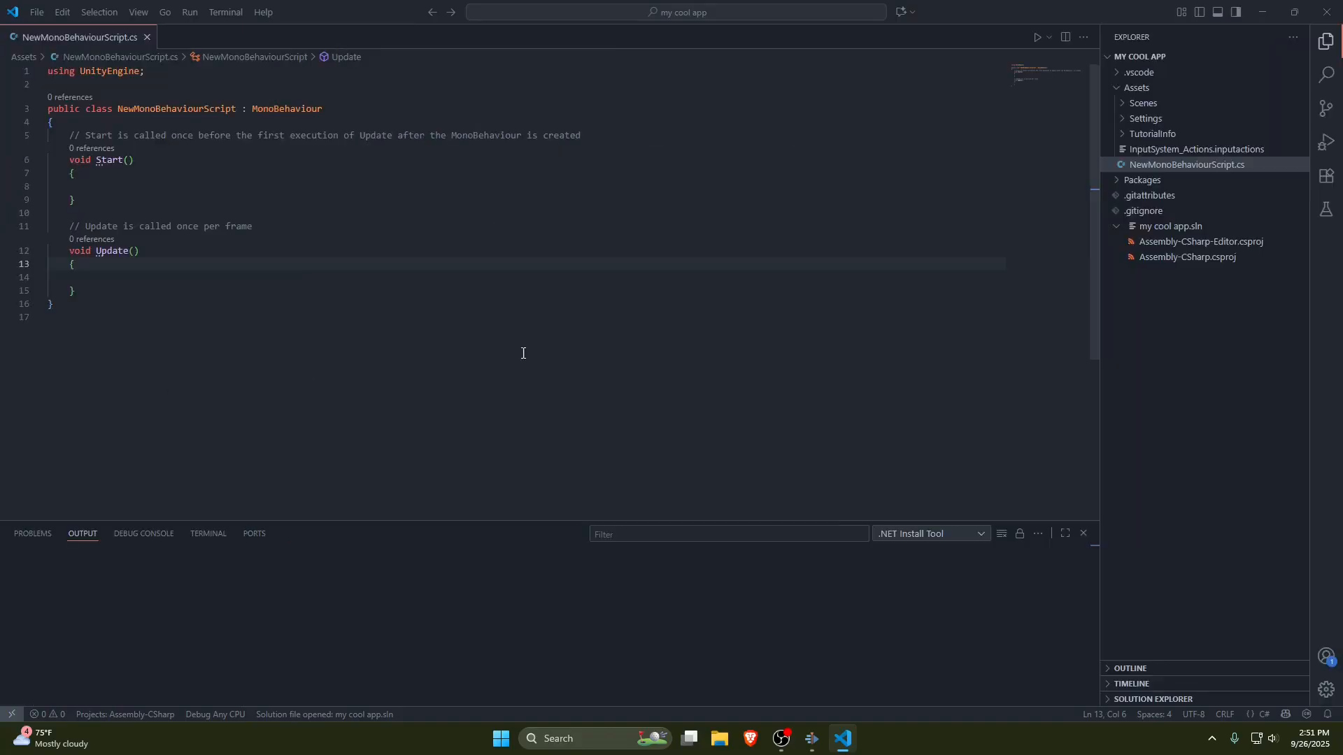
# Find the GitHub Theme extension by GitHub and set the color theme to GitHub Dark Dimmed.
pyautogui.click(1326, 177)
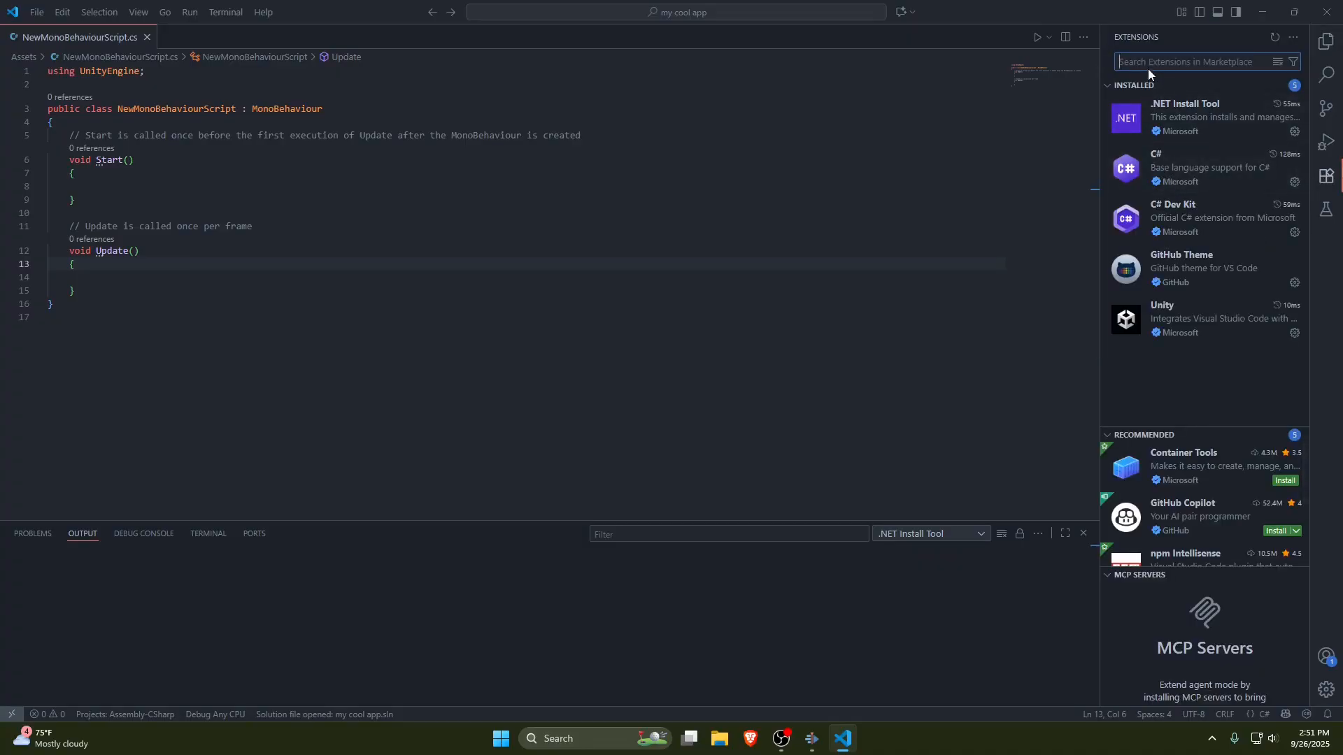
pyautogui.write('github then')
pyautogui.press('BackSpace')
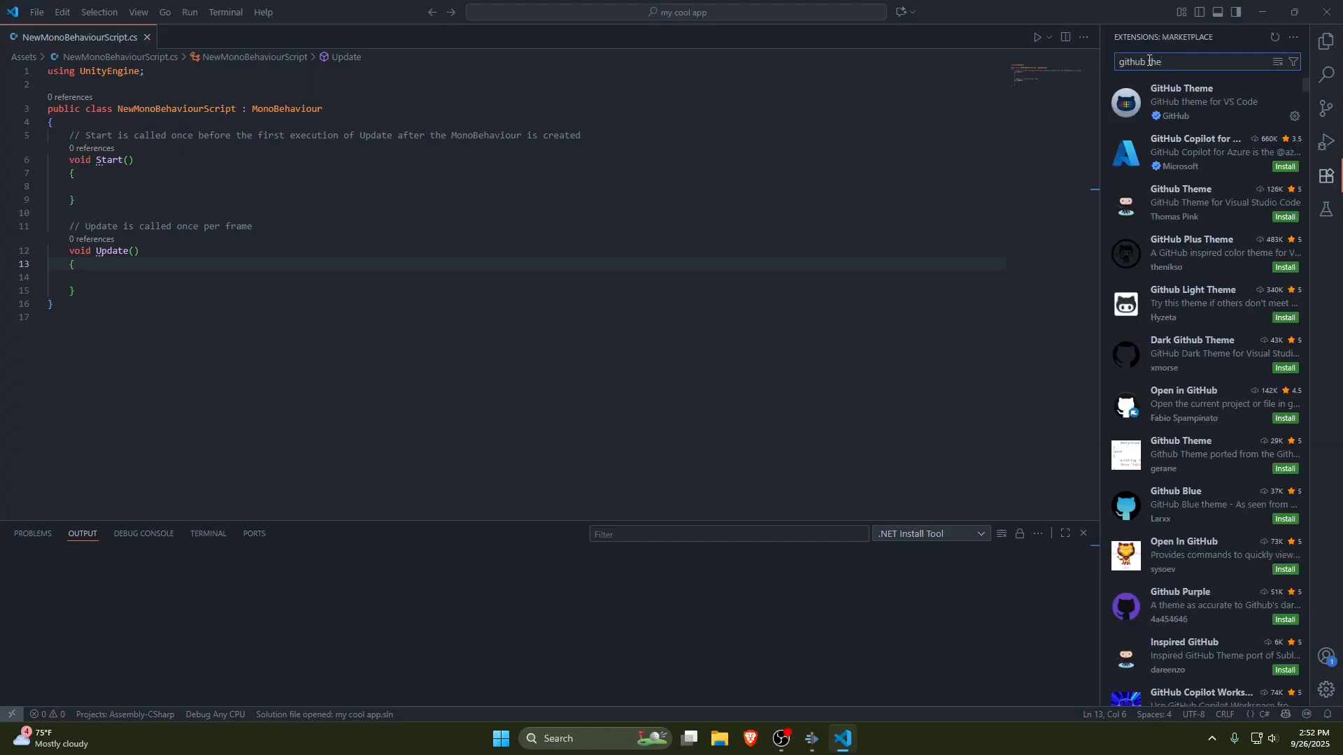
pyautogui.click(1230, 97)
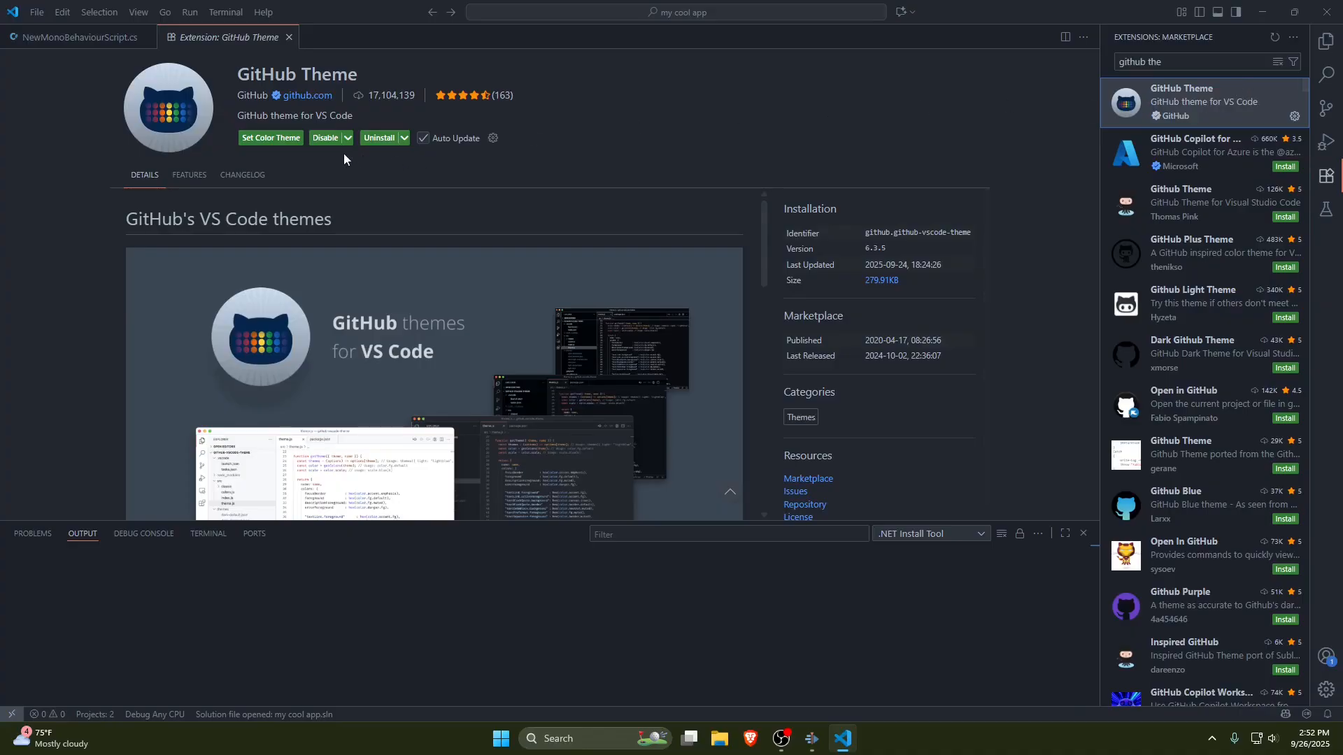
pyautogui.click(265, 143)
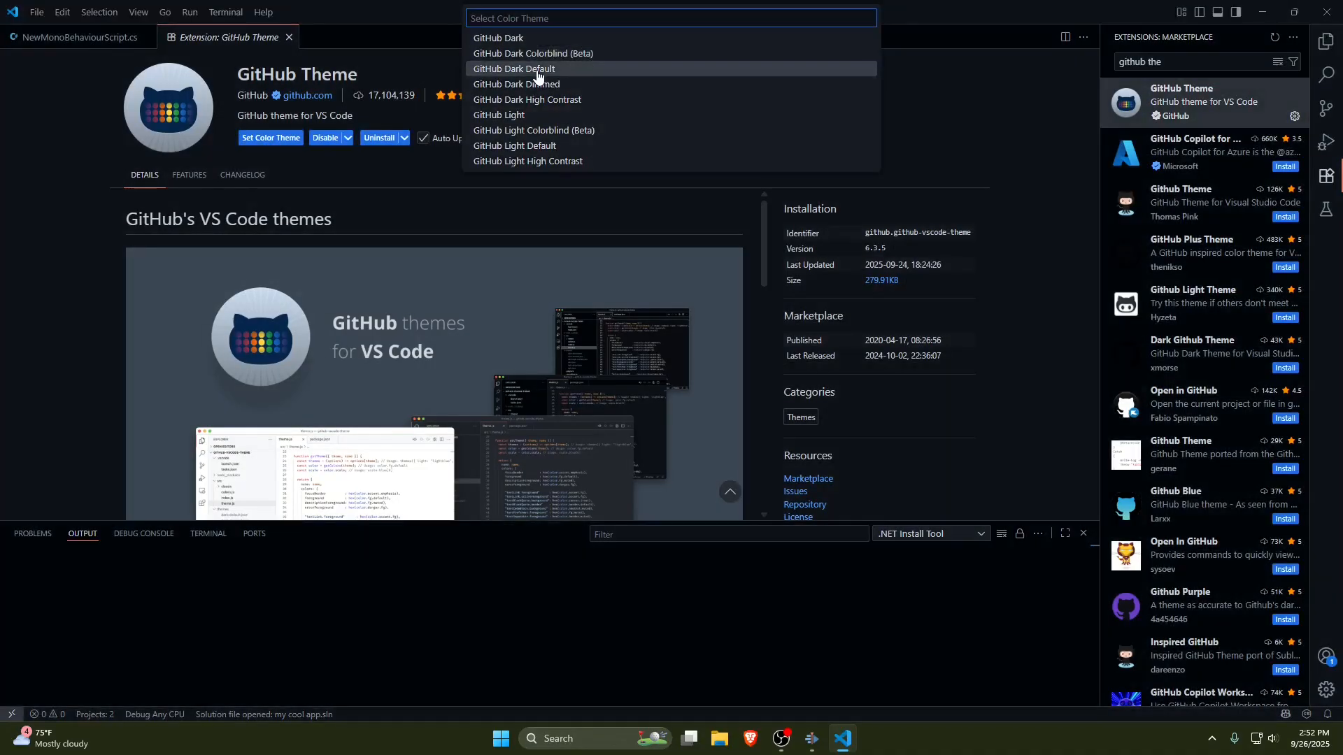
pyautogui.press('Down')
pyautogui.press('Return')
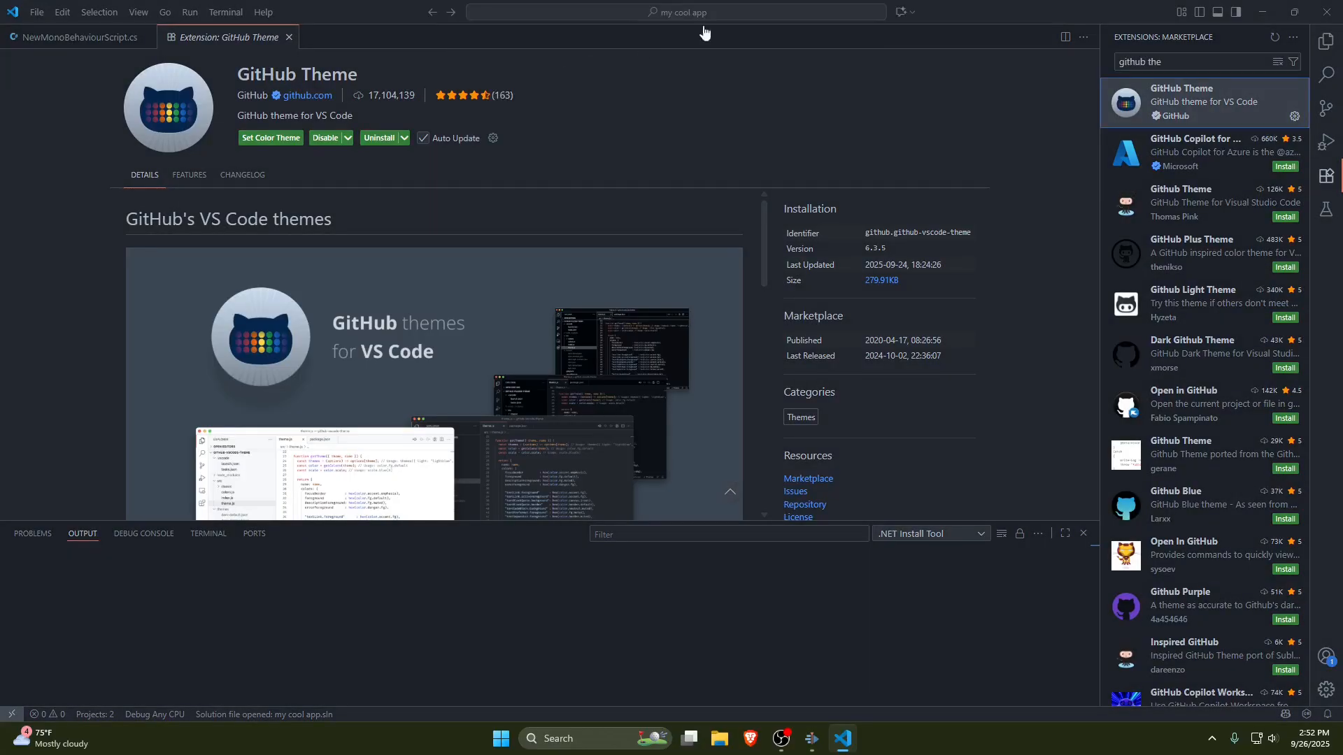
# Search the extension marketplace for "unity" and view Microsoft's Unity extension page.
pyautogui.click(1277, 62)
pyautogui.write('unity')
pyautogui.click(1175, 108)
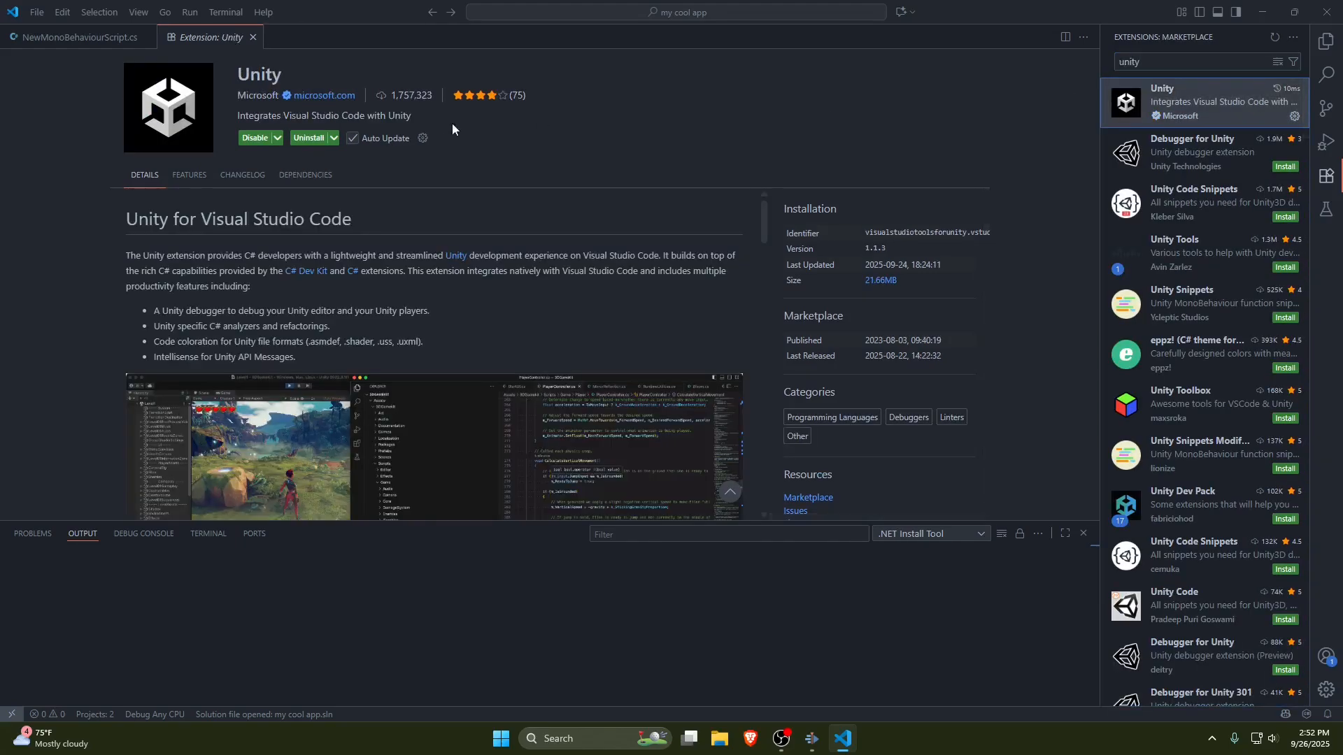
# Search the extension marketplace for "c#" and view the details of Microsoft's C# base language extension.
pyautogui.hotkey('ctrl', 'shift', 'x')
pyautogui.write('c#')
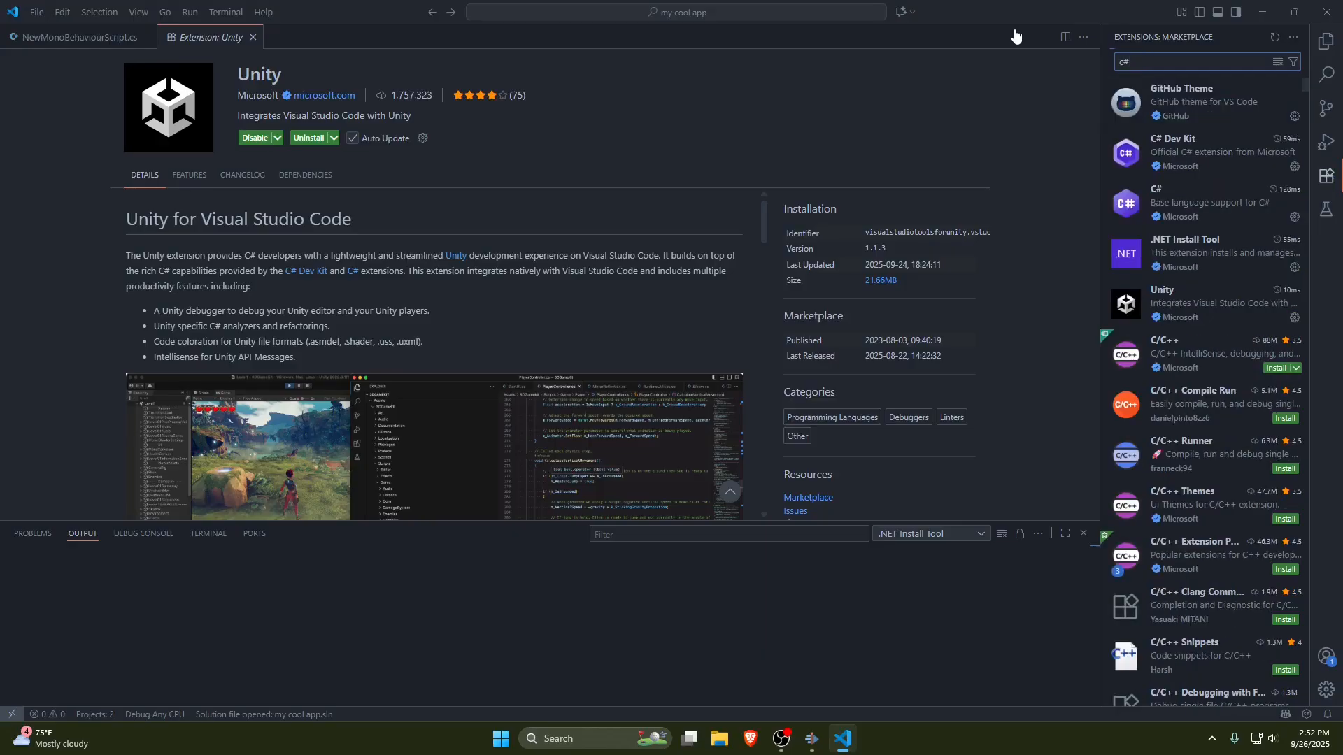
pyautogui.click(1179, 152)
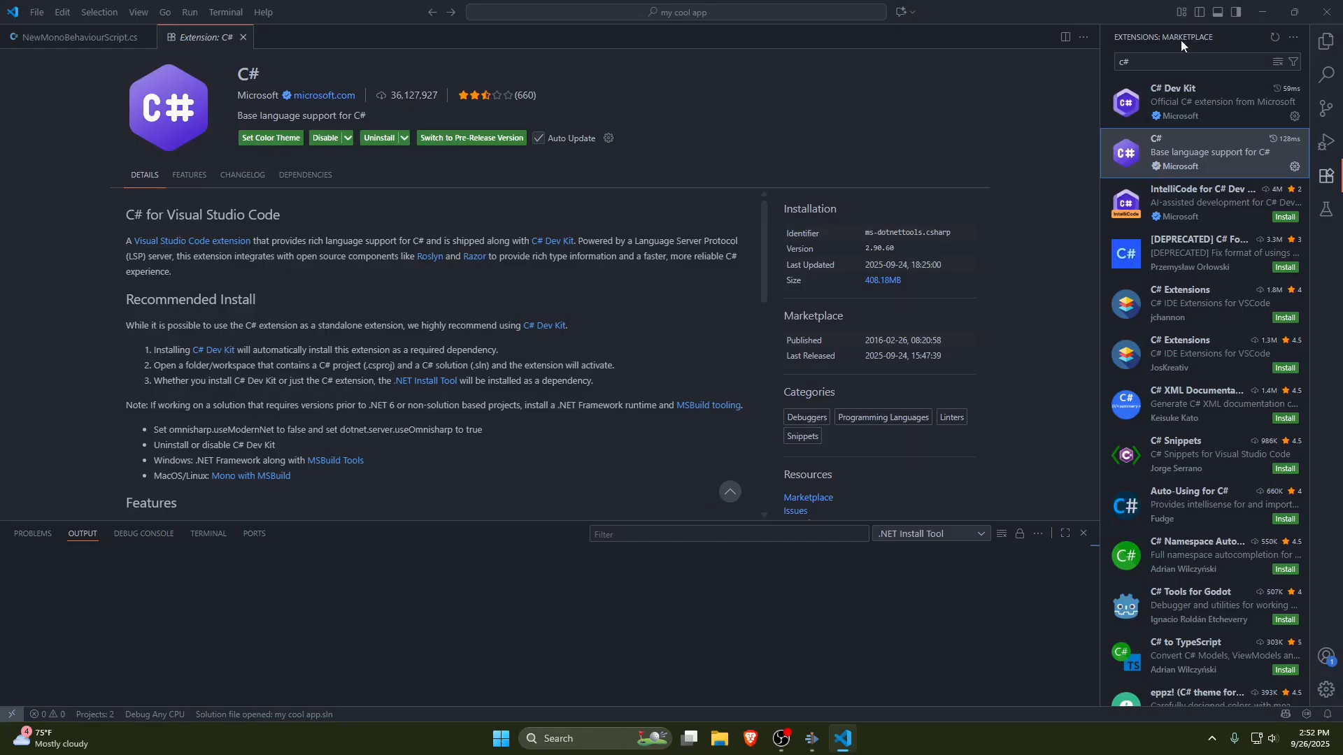
# Clear the extension search and view the installed .NET Install Tool extension's page.
pyautogui.press('BackSpace')
pyautogui.press('BackSpace')
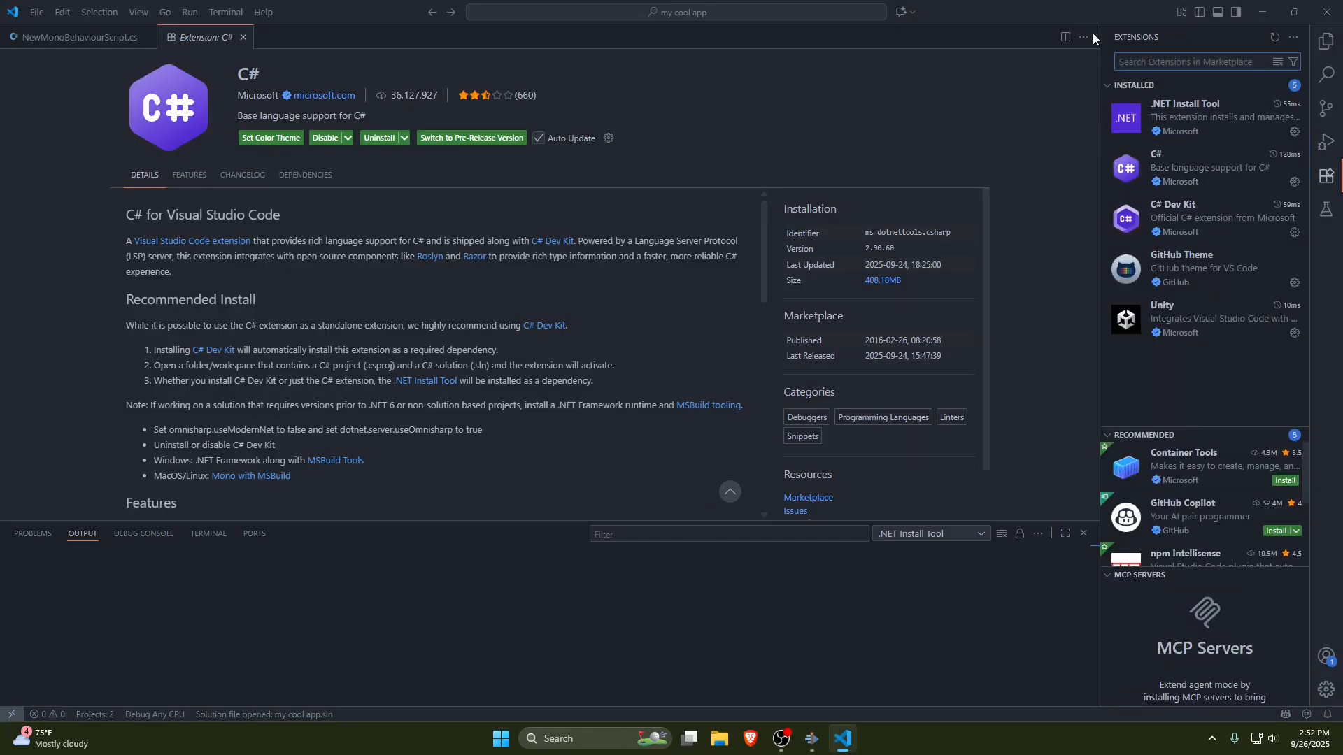
pyautogui.click(1204, 114)
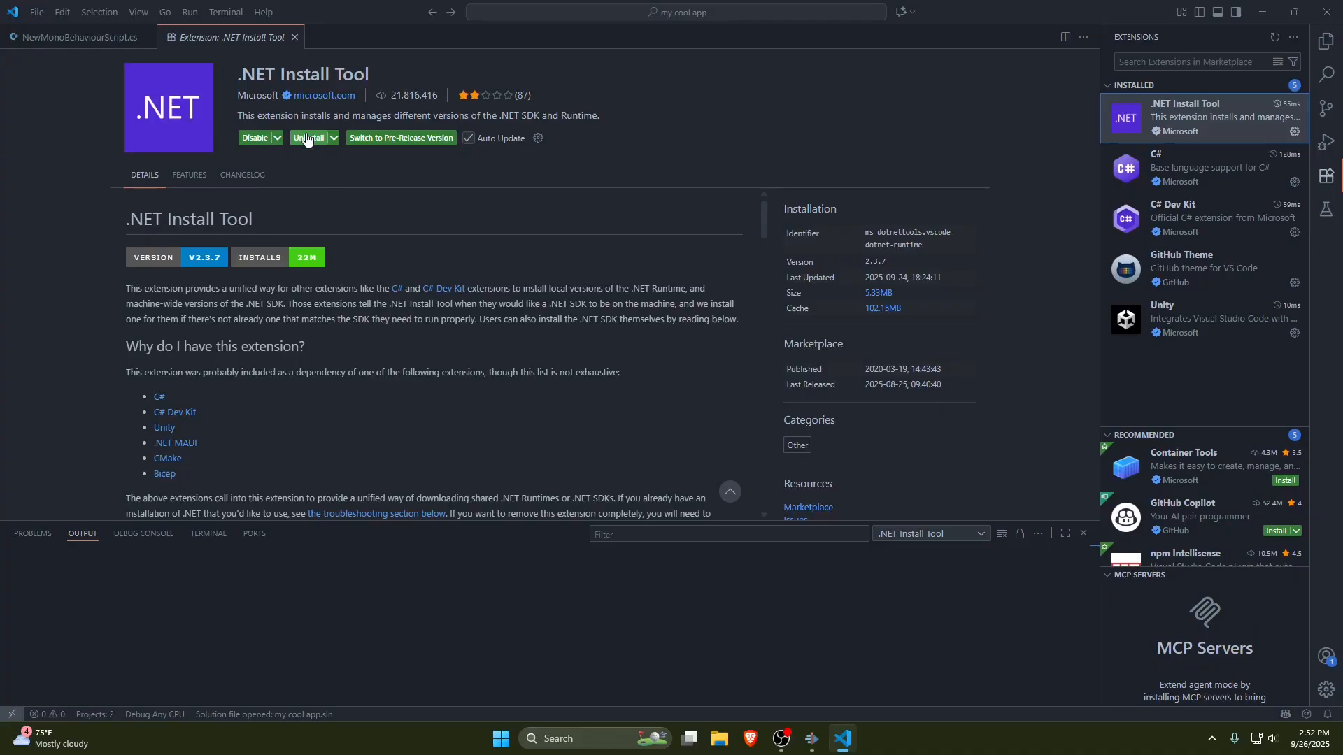
# Run the .NET Install Tool command to install the .NET SDK system-wide with version 9.0.305.
pyautogui.hotkey('ctrl', 'shift', 'p')
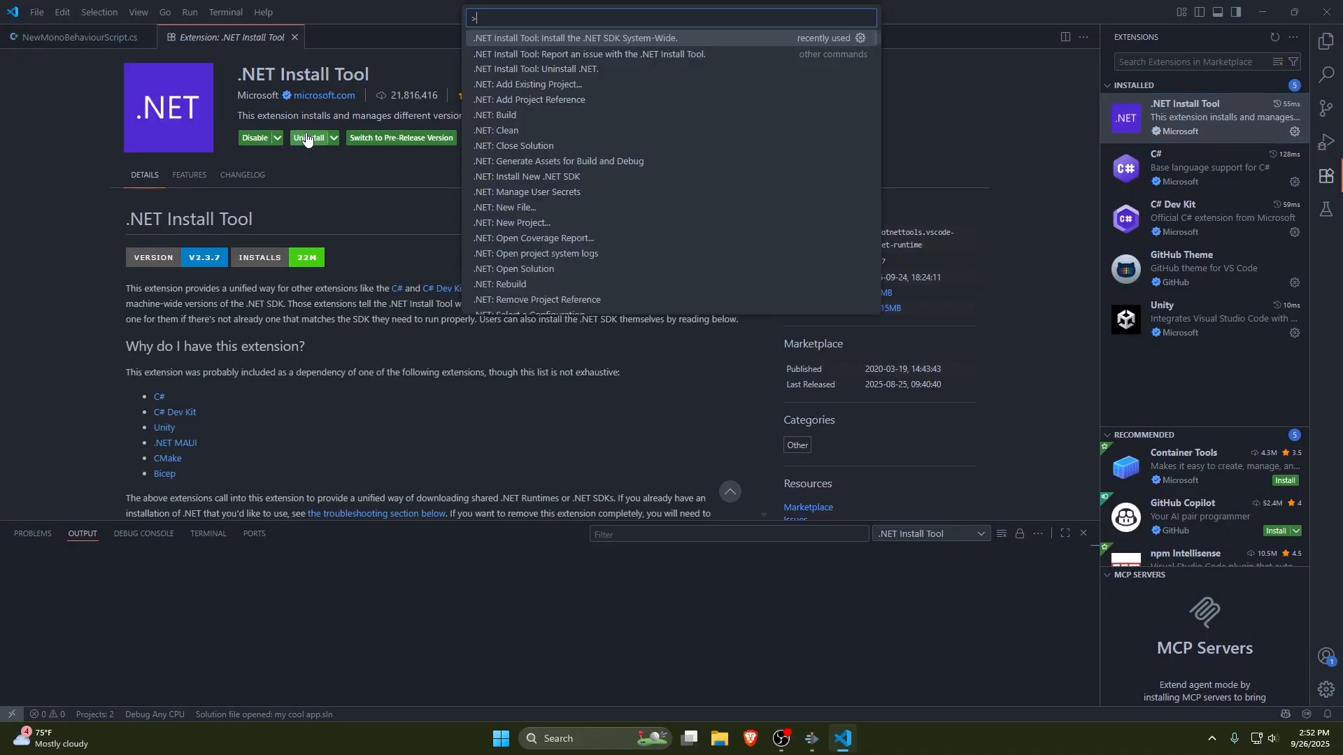
pyautogui.write('.n')
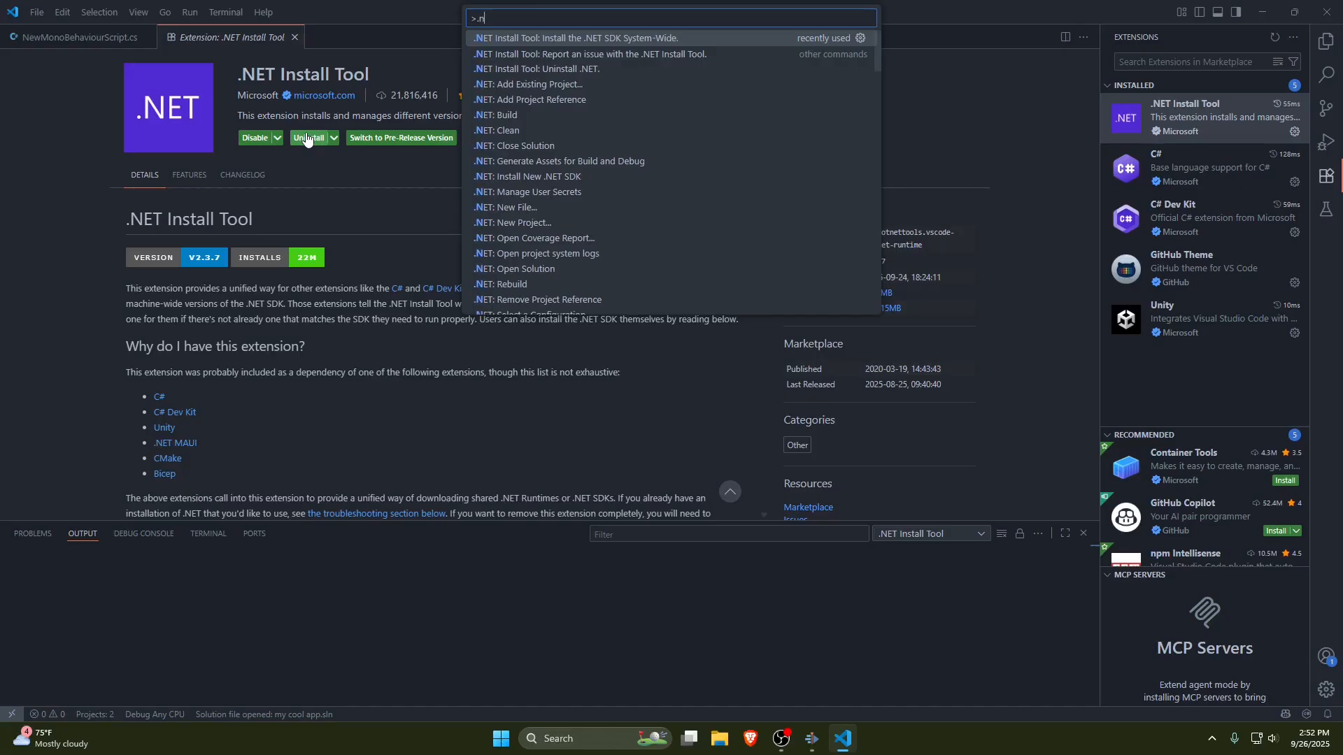
pyautogui.write('et install')
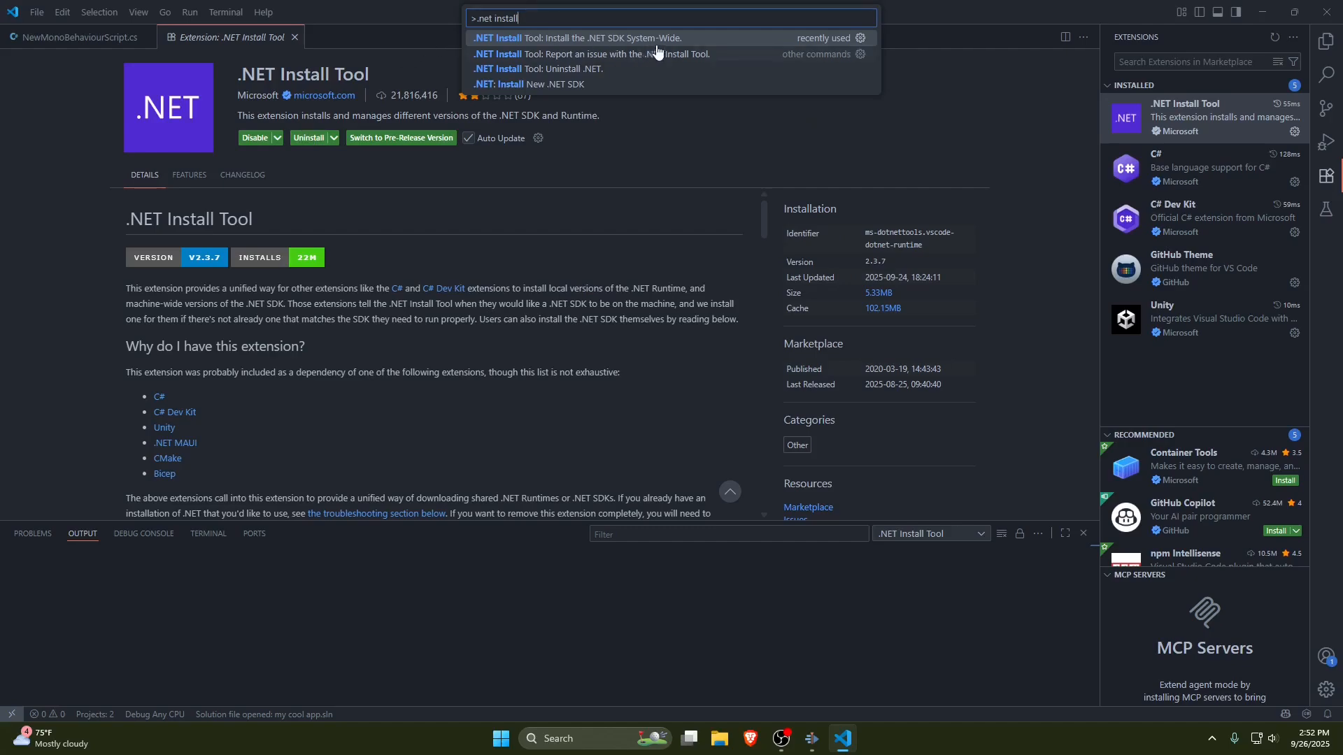
pyautogui.click(681, 44)
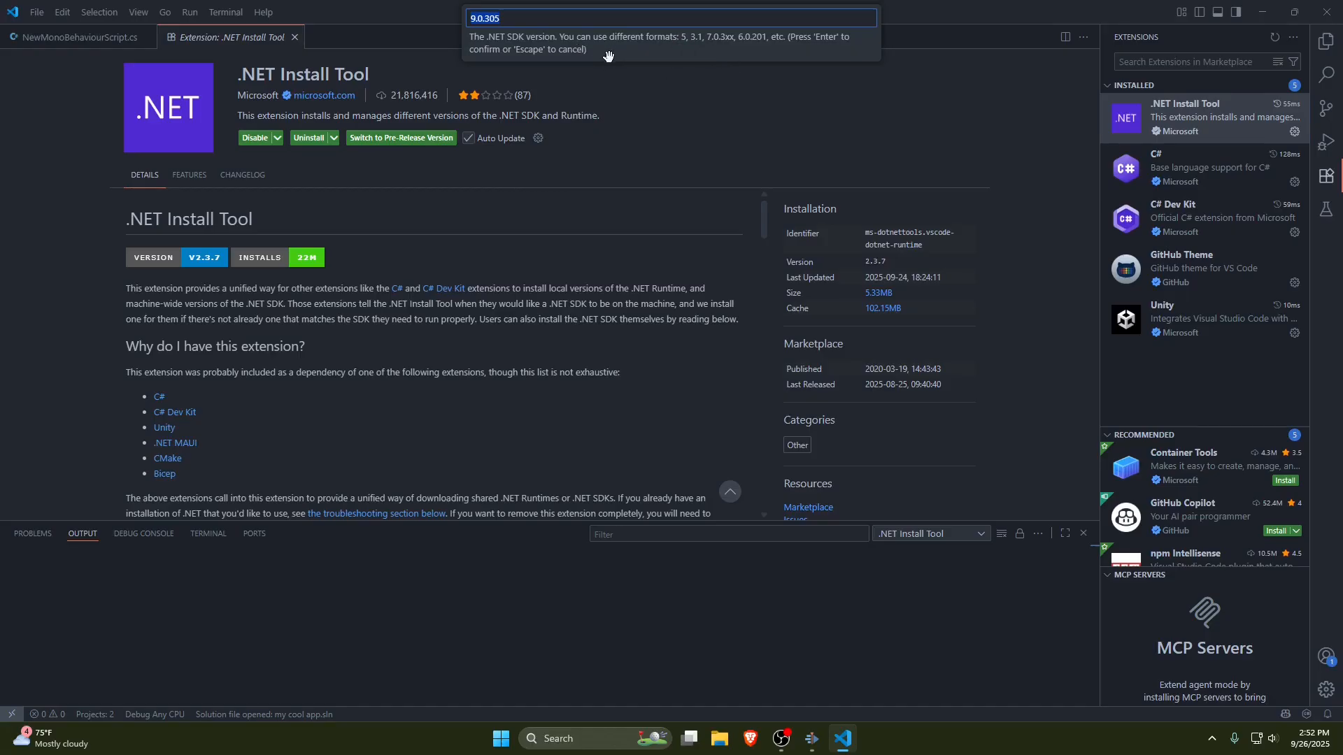
pyautogui.click(475, 18)
pyautogui.press('Return')
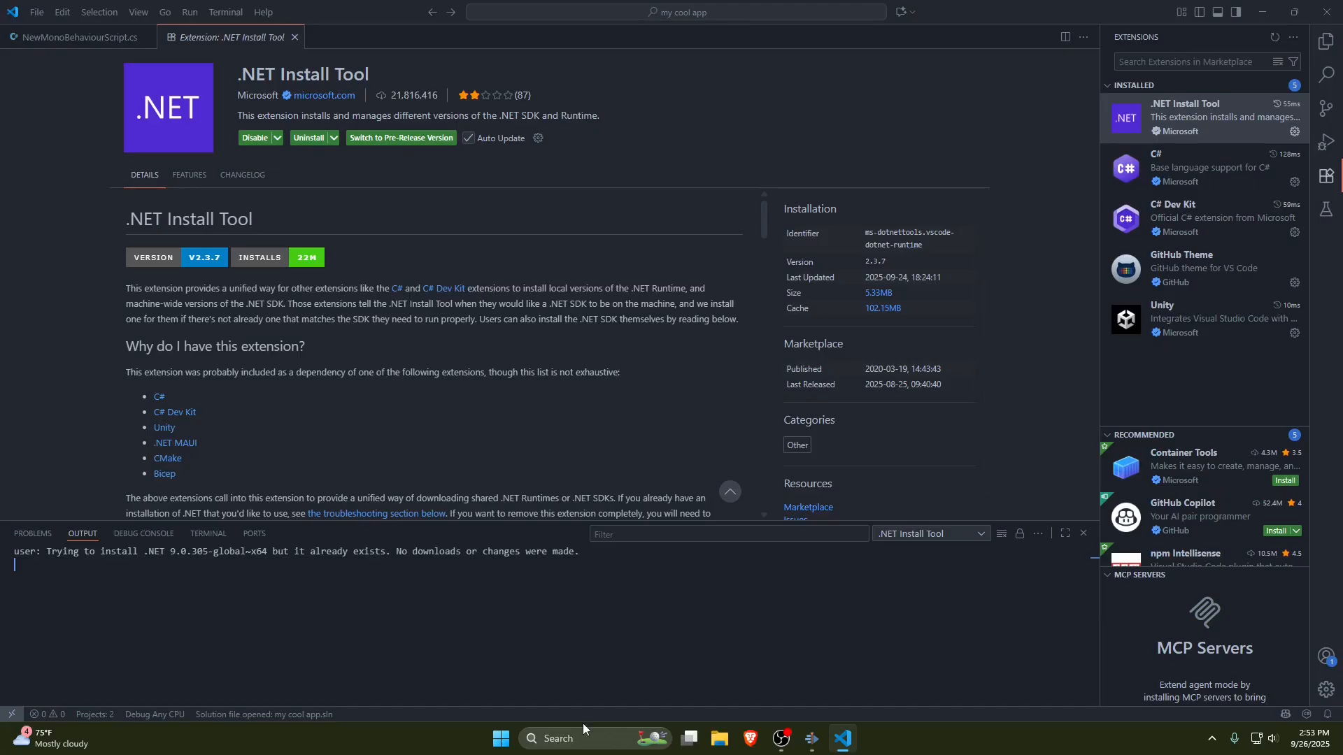
# Minimize the code editor, switch to Unity Hub and open the project "My project" in the Unity editor.
pyautogui.click(1276, 15)
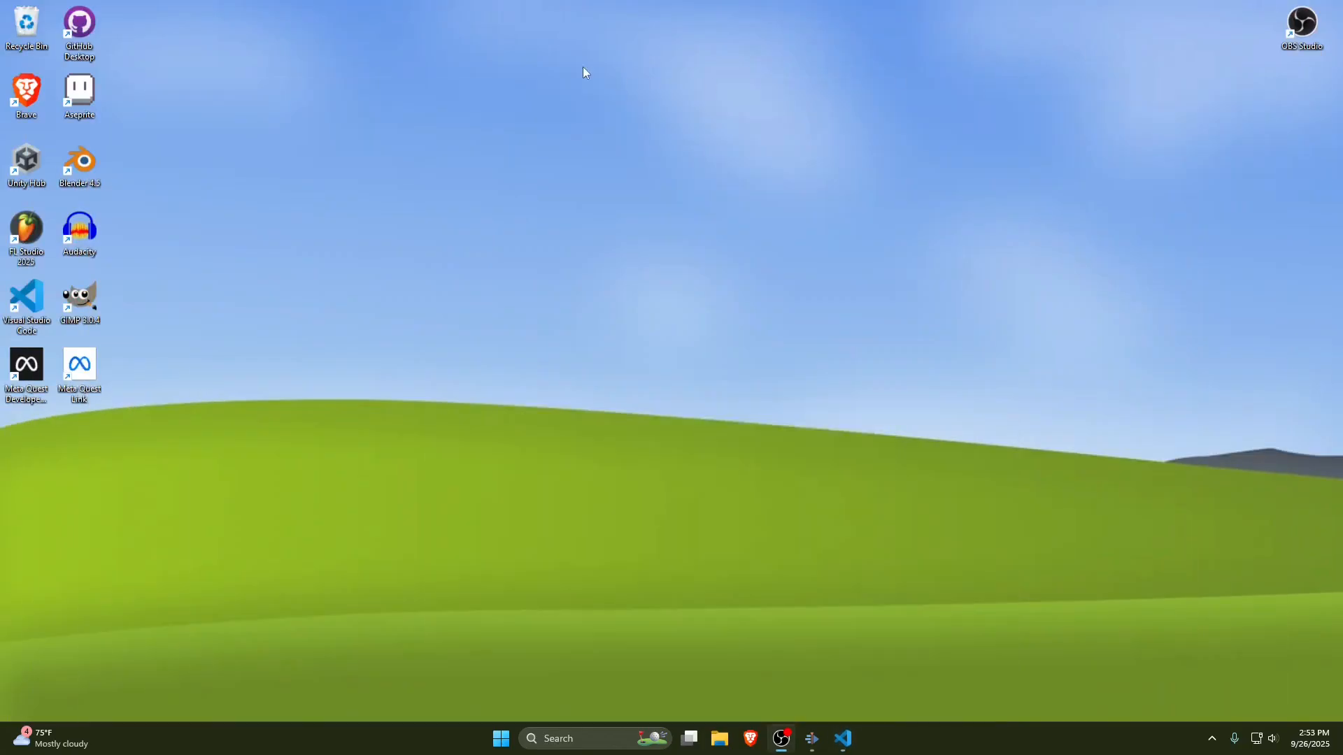
pyautogui.doubleClick(27, 162)
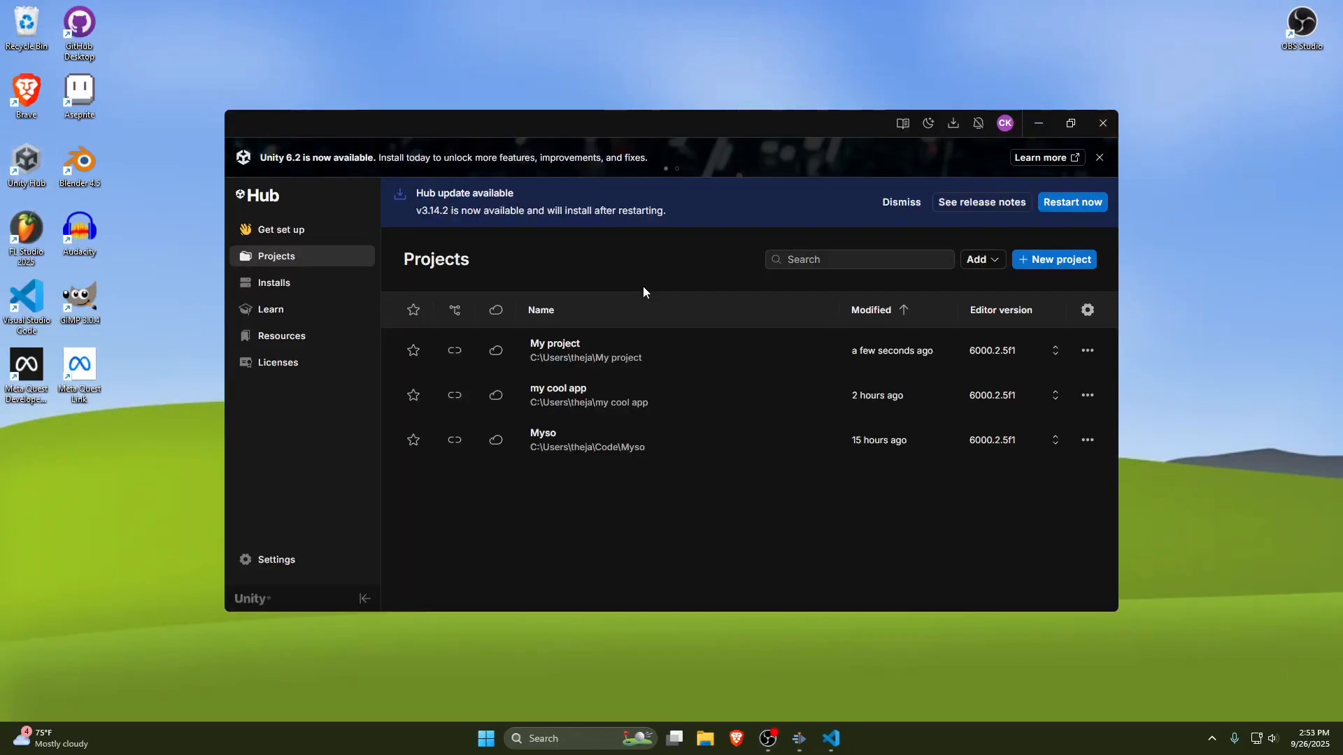
pyautogui.click(617, 349)
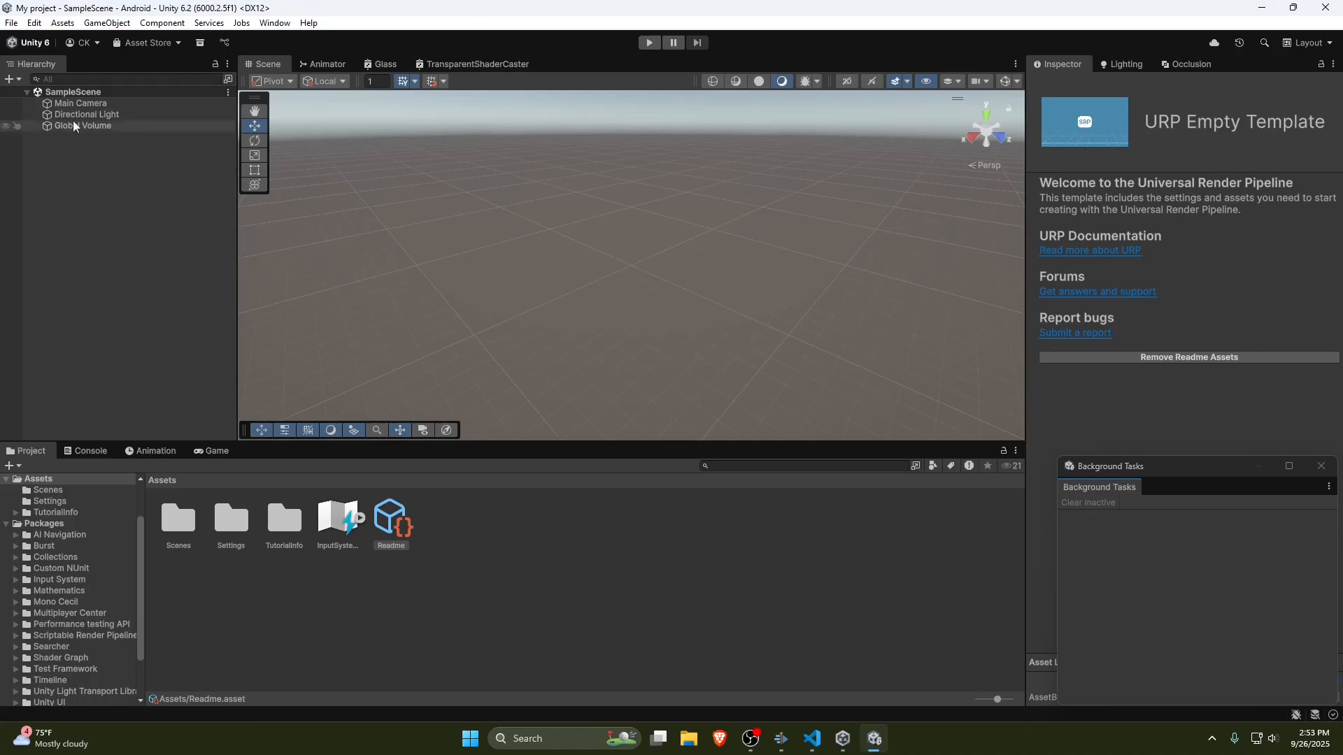
# Check which External Script Editor is chosen in Unity's External Tools preferences, and close the preferences.
pyautogui.click(35, 22)
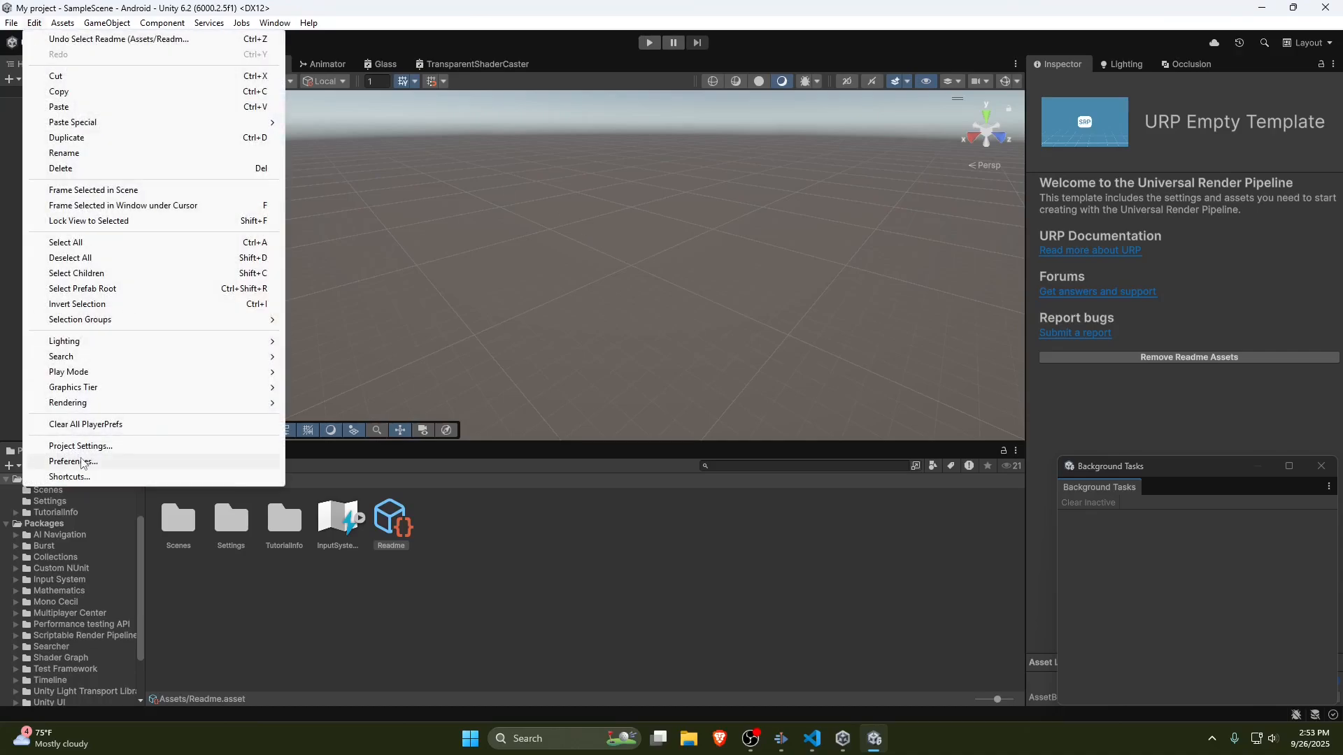
pyautogui.click(80, 461)
pyautogui.click(119, 452)
pyautogui.click(425, 379)
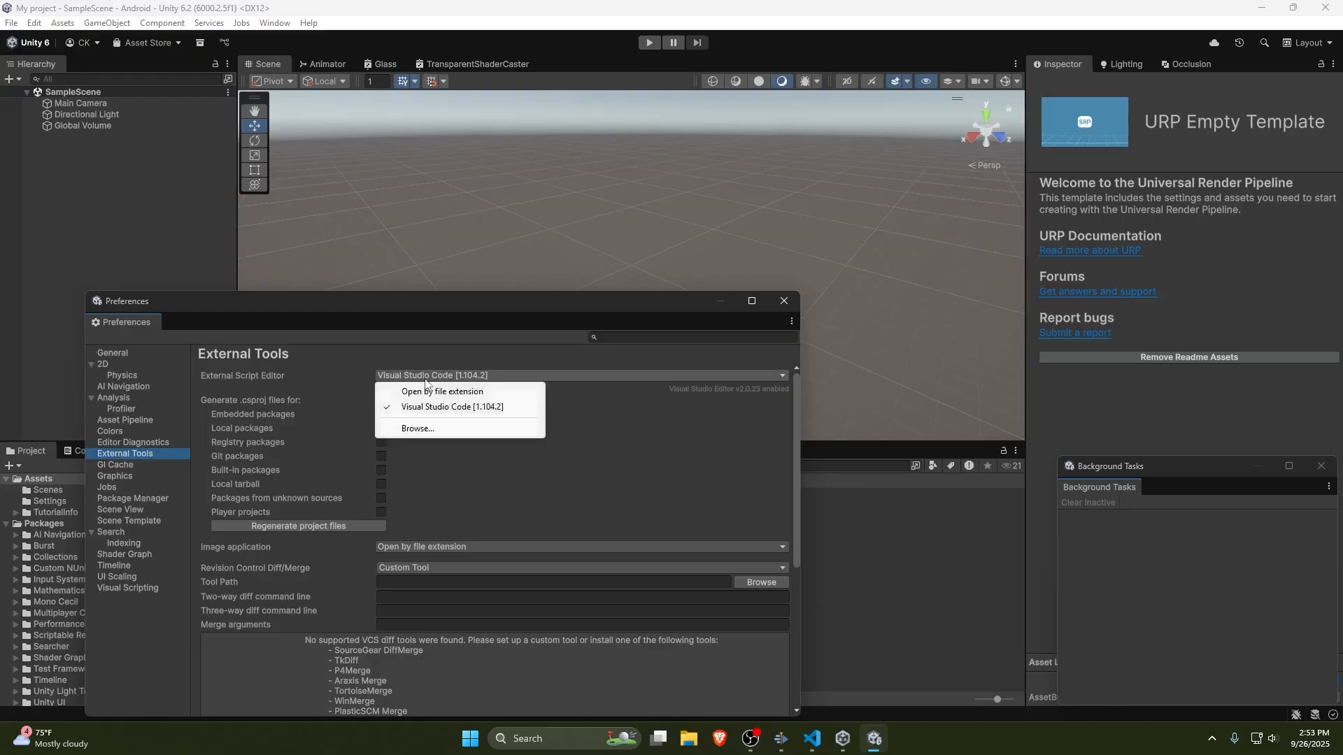
pyautogui.click(782, 300)
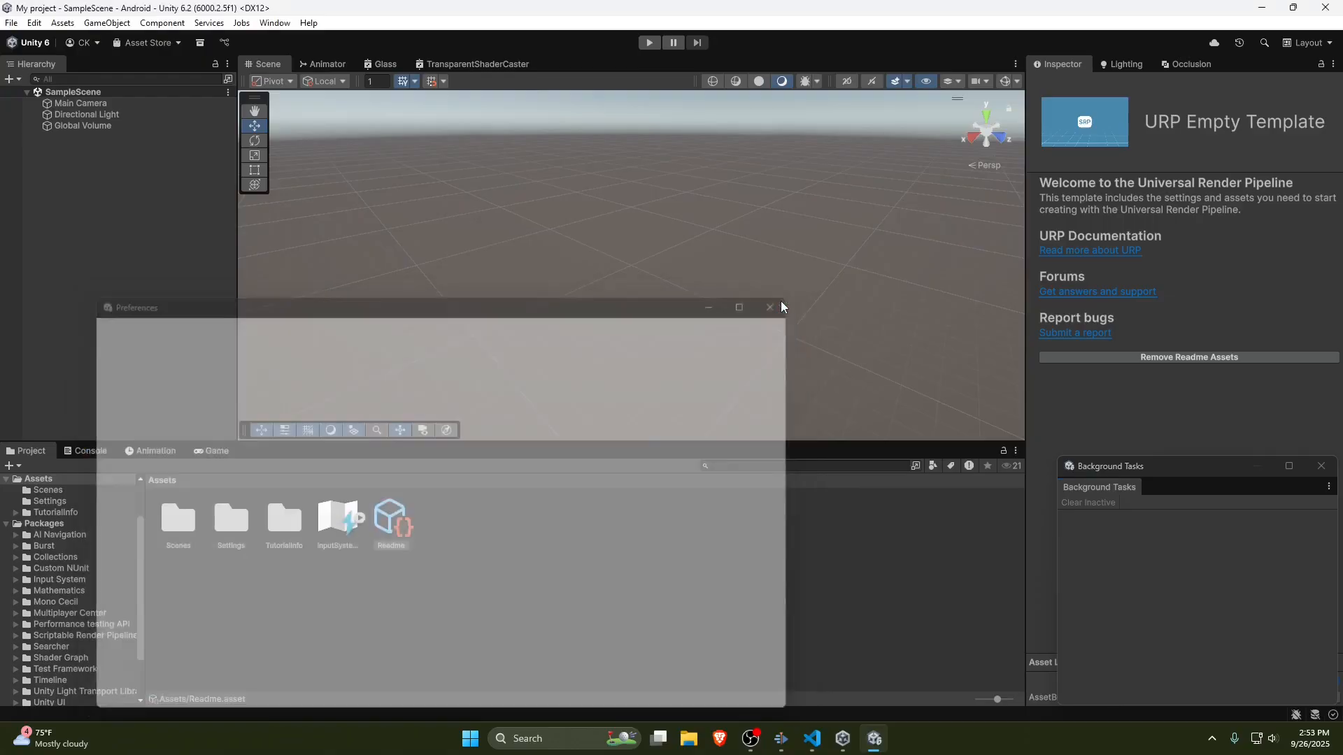